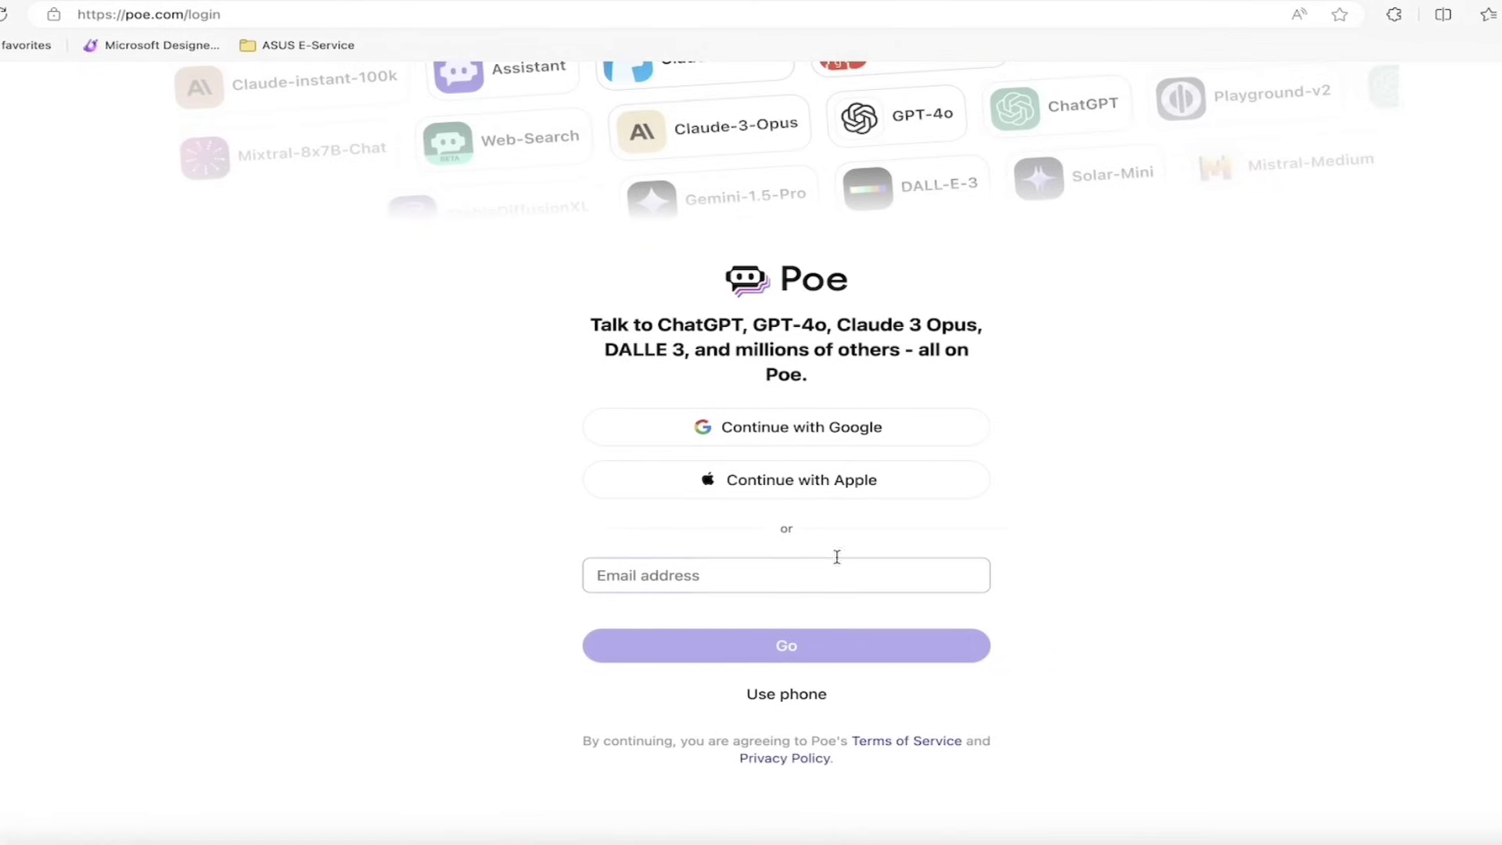
- Sign in to Poe with Google, using the first listed account, and confirm the sign-in
{"action": "left_click", "coordinate": [769, 438]}
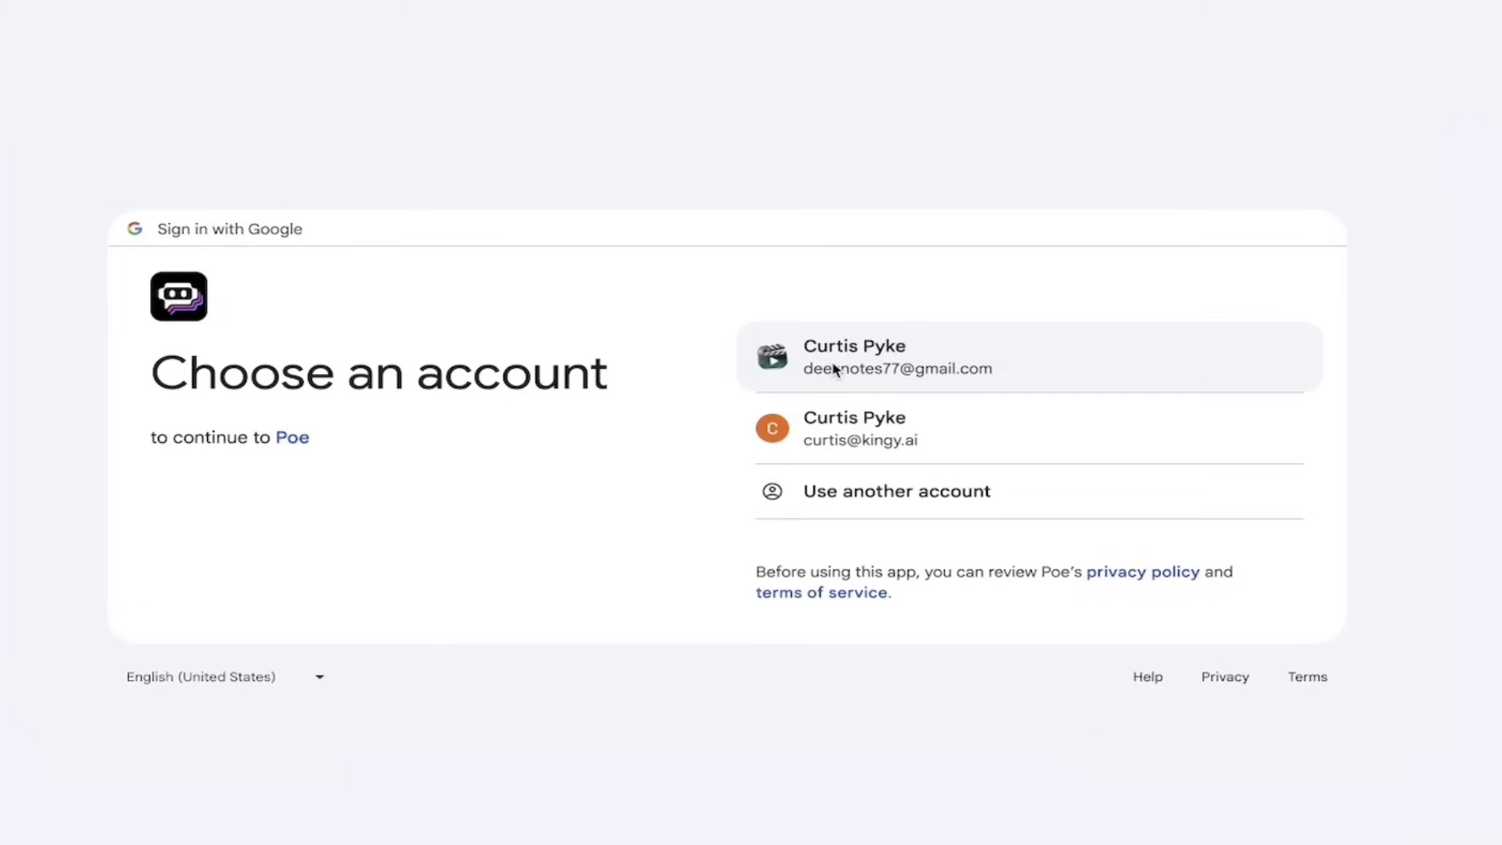
{"action": "left_click", "coordinate": [872, 369]}
{"action": "left_click", "coordinate": [922, 570]}
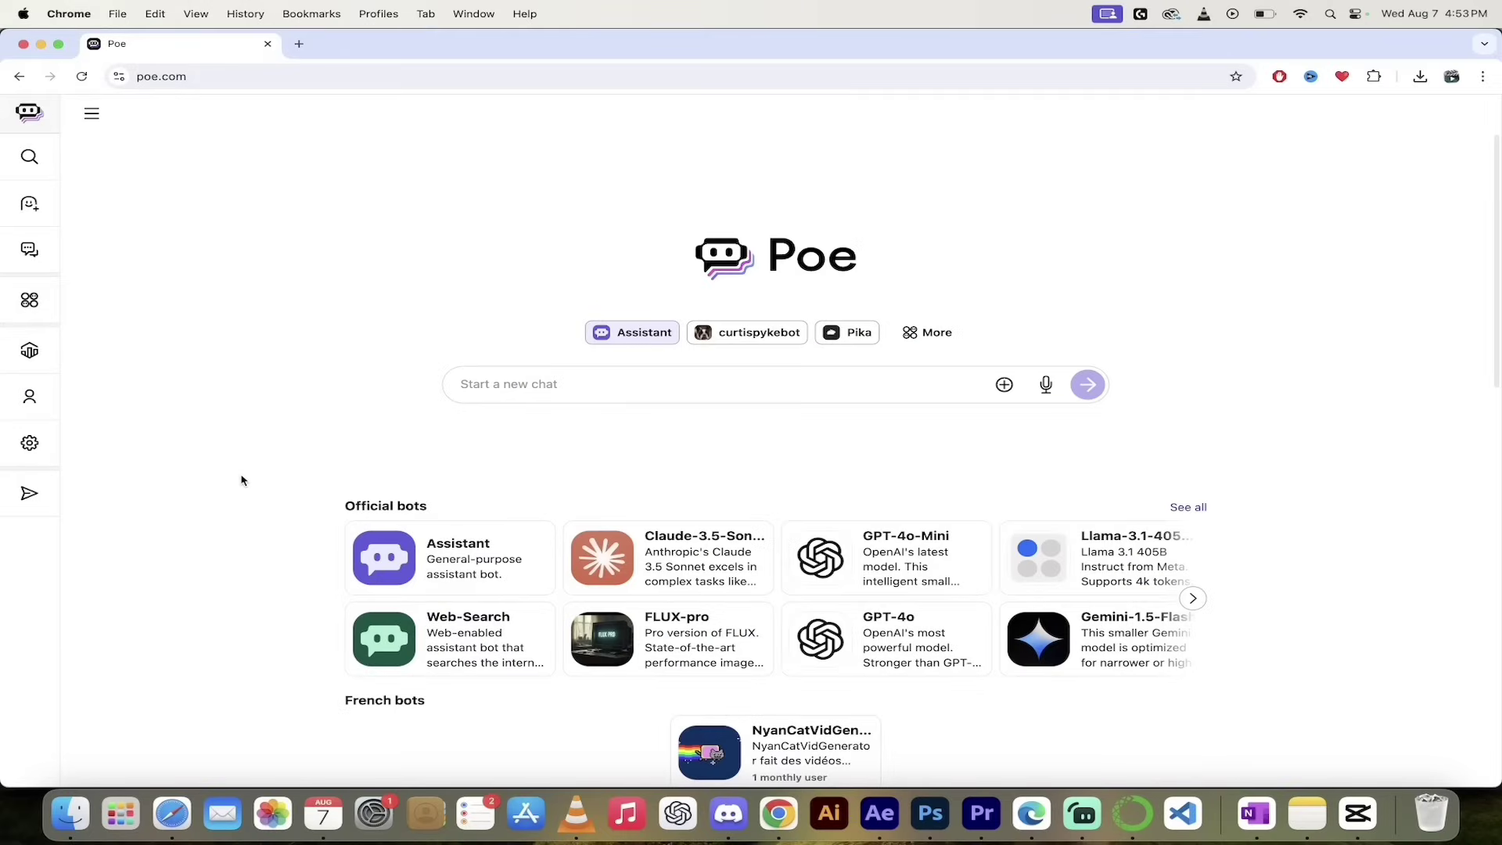
- Expand the sidebar and look through the home page's bot categories, from official bots down to utility bots
{"action": "left_click", "coordinate": [117, 145]}
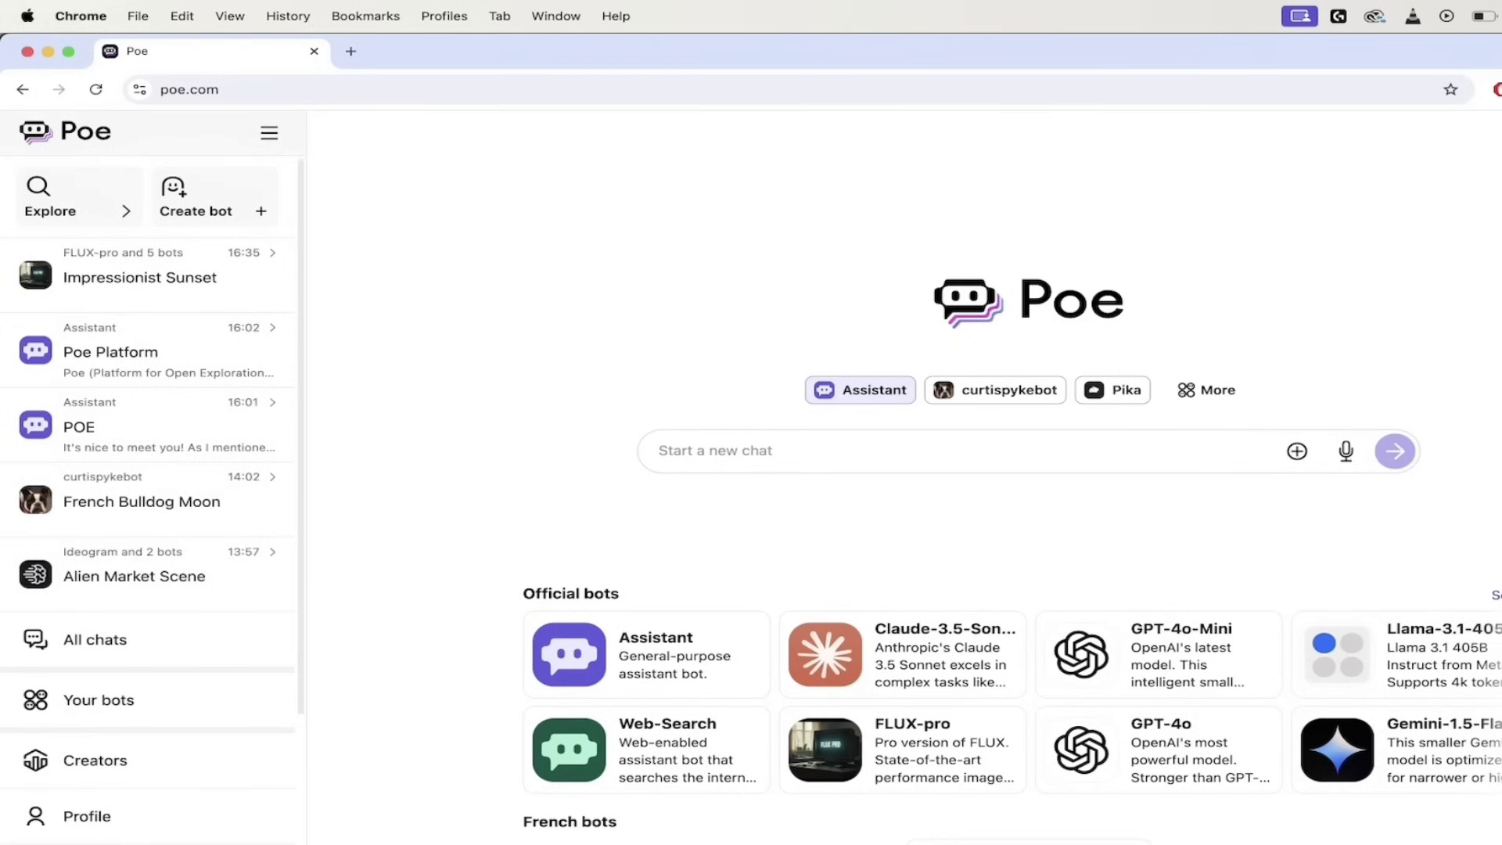
{"action": "scroll", "coordinate": [1407, 475], "scroll_direction": "down", "scroll_amount": 3}
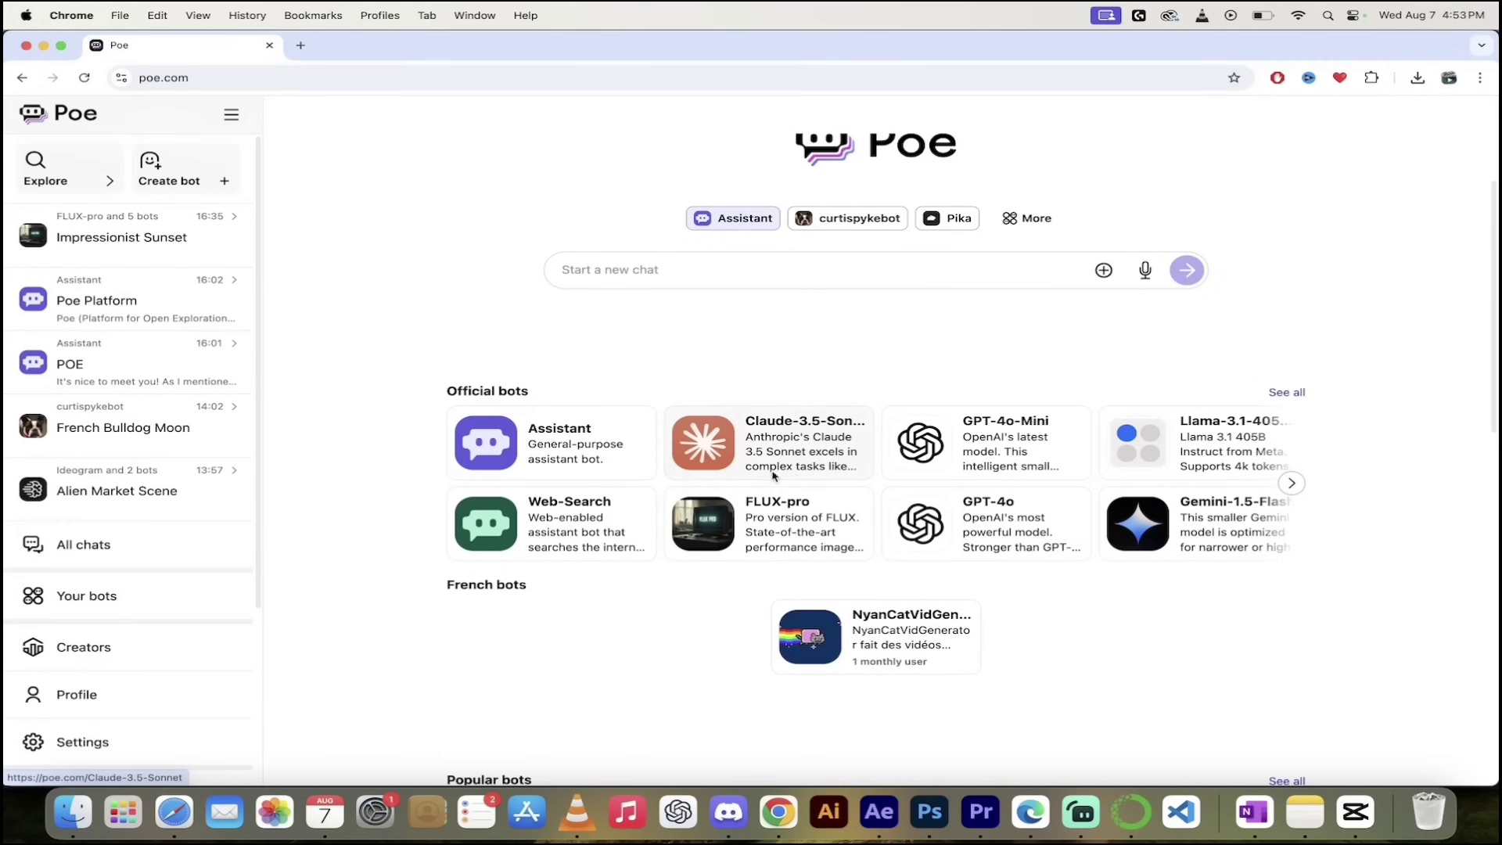
{"action": "scroll", "coordinate": [767, 442], "scroll_direction": "down", "scroll_amount": 5}
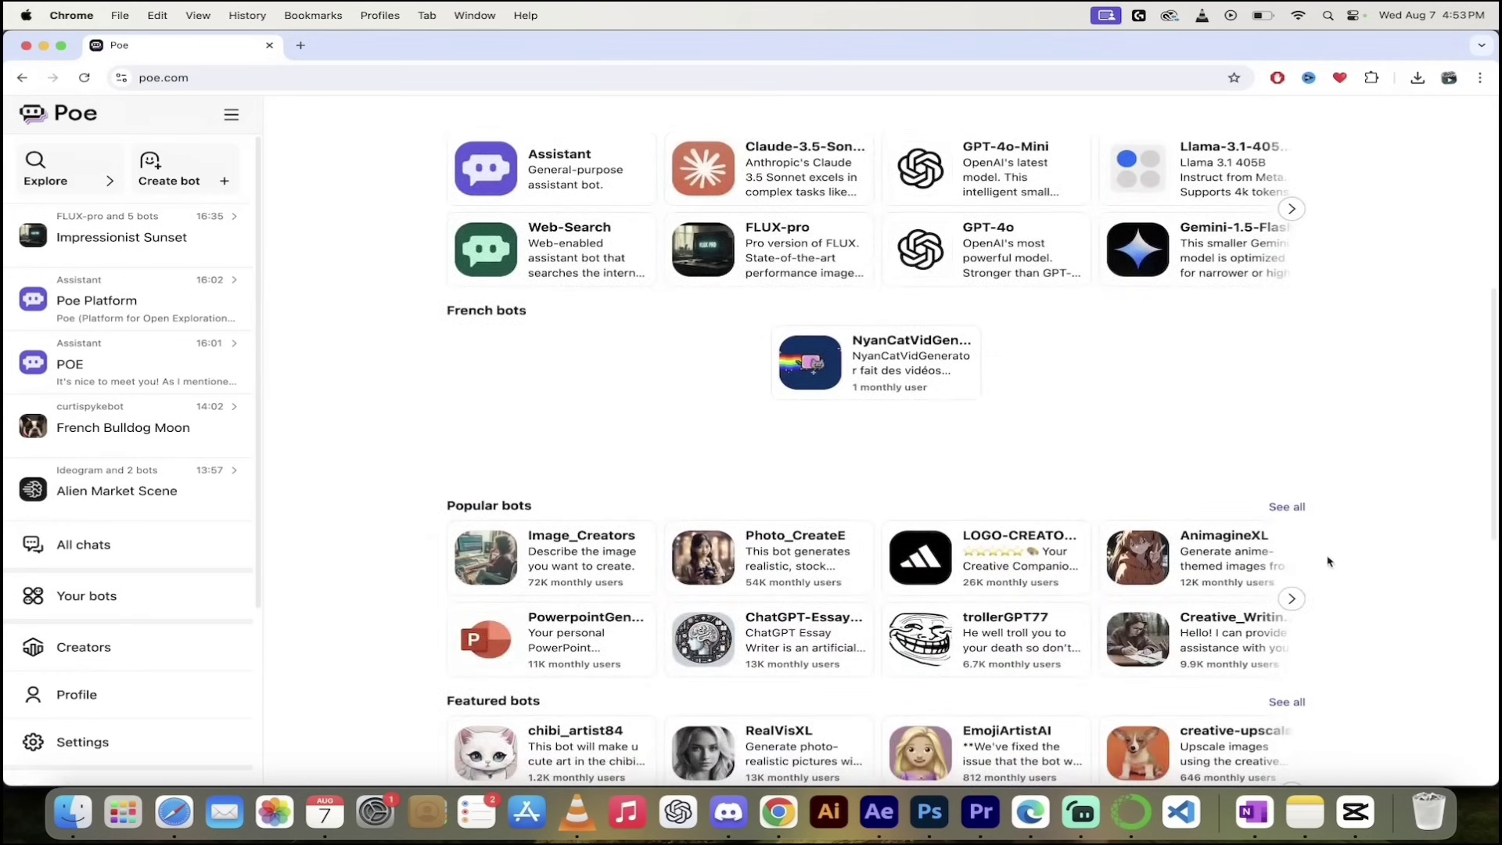
{"action": "scroll", "coordinate": [1378, 555], "scroll_direction": "down", "scroll_amount": 5}
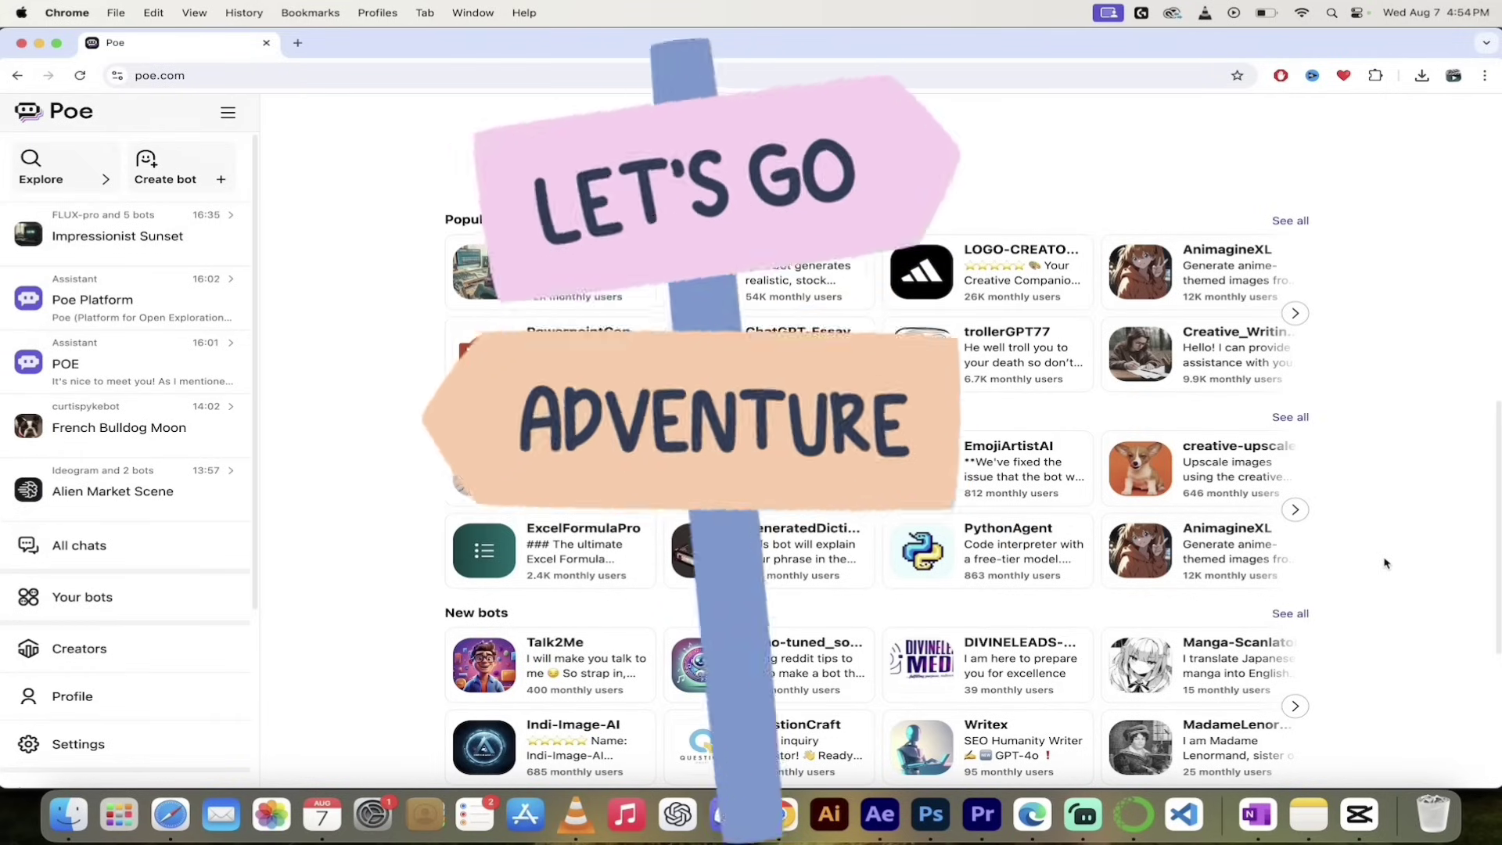
{"action": "scroll", "coordinate": [399, 556], "scroll_direction": "down", "scroll_amount": 3}
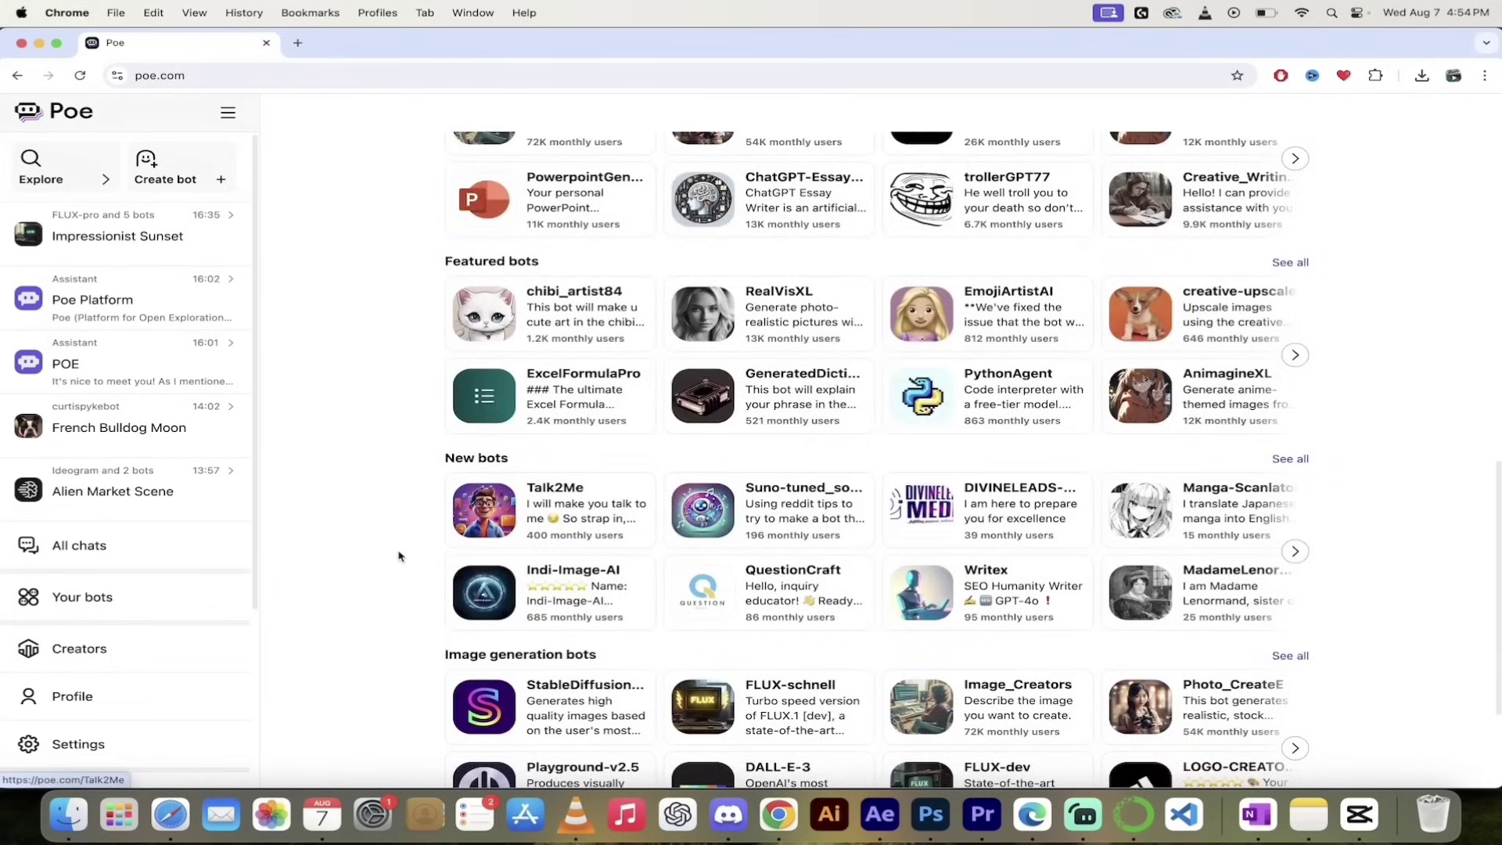
{"action": "scroll", "coordinate": [403, 555], "scroll_direction": "down", "scroll_amount": 1}
{"action": "scroll", "coordinate": [1317, 484], "scroll_direction": "down", "scroll_amount": 3}
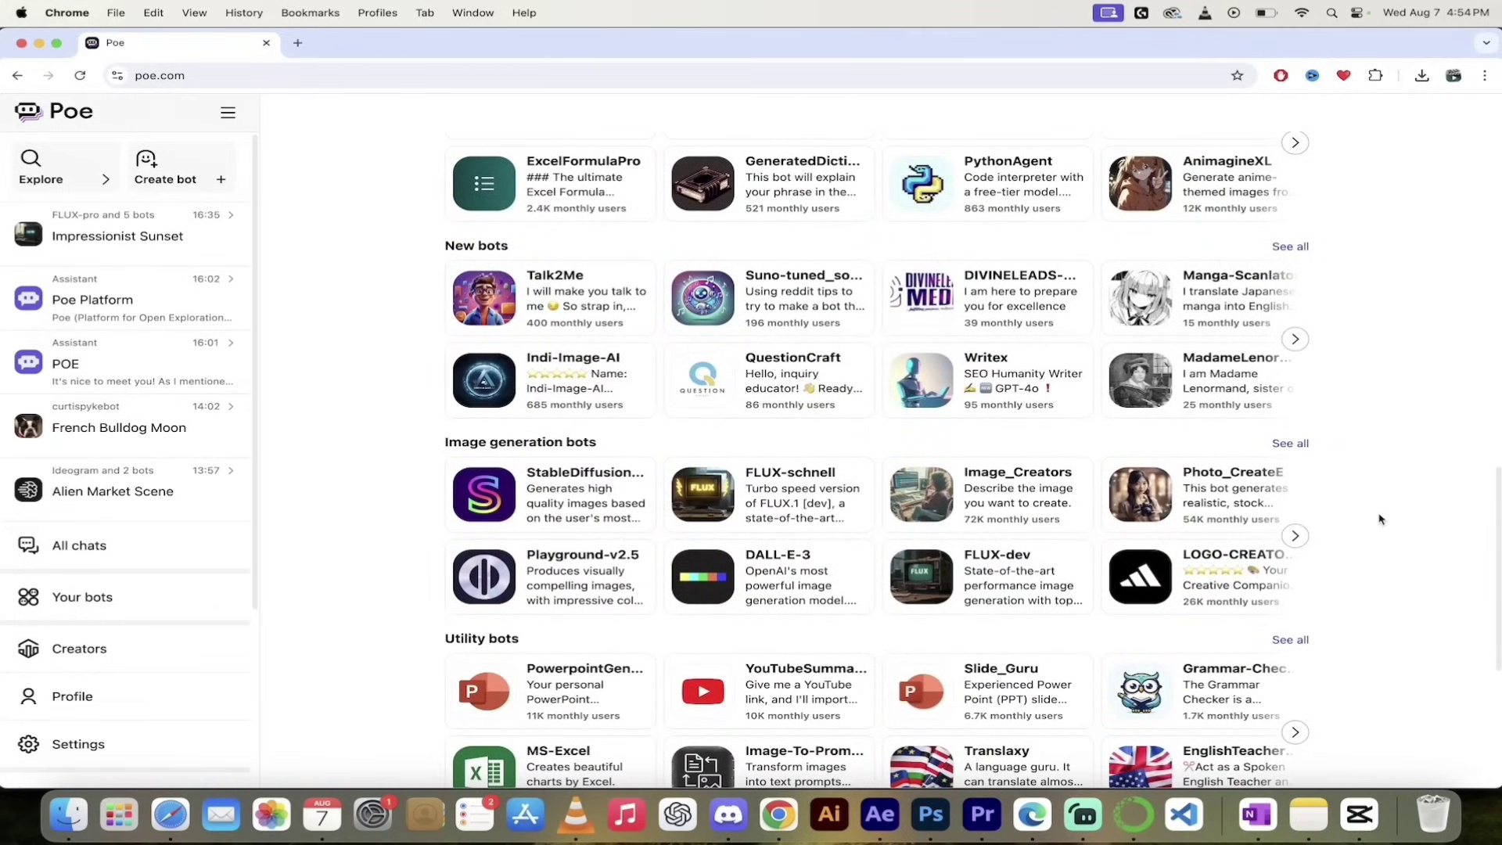
{"action": "scroll", "coordinate": [1379, 520], "scroll_direction": "up", "scroll_amount": 10}
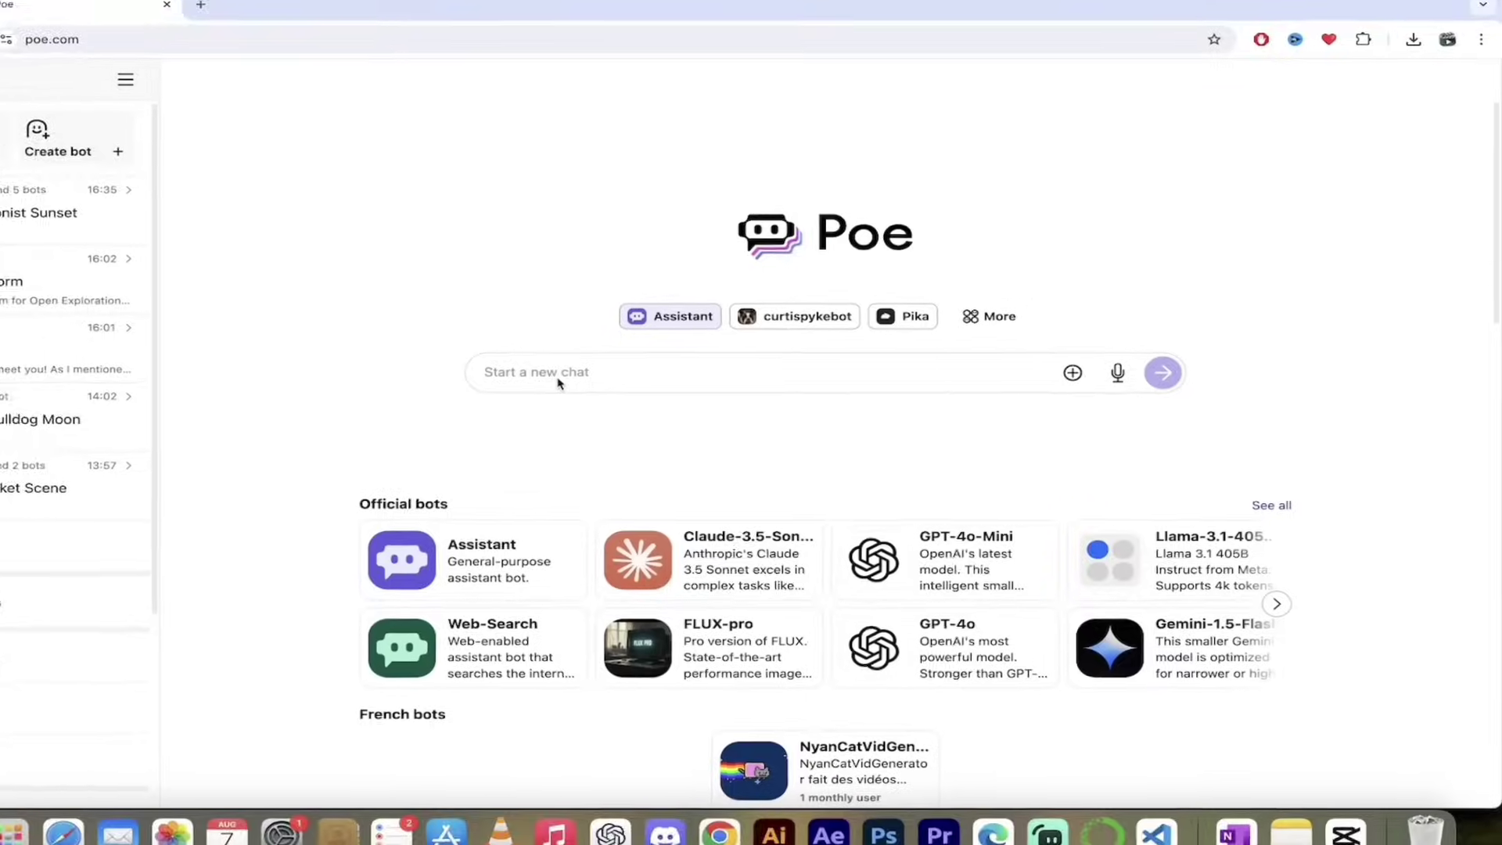
- Open the FLUX-pro page from the official bots, and collapse and re-expand the sidebar
{"action": "left_click", "coordinate": [472, 360]}
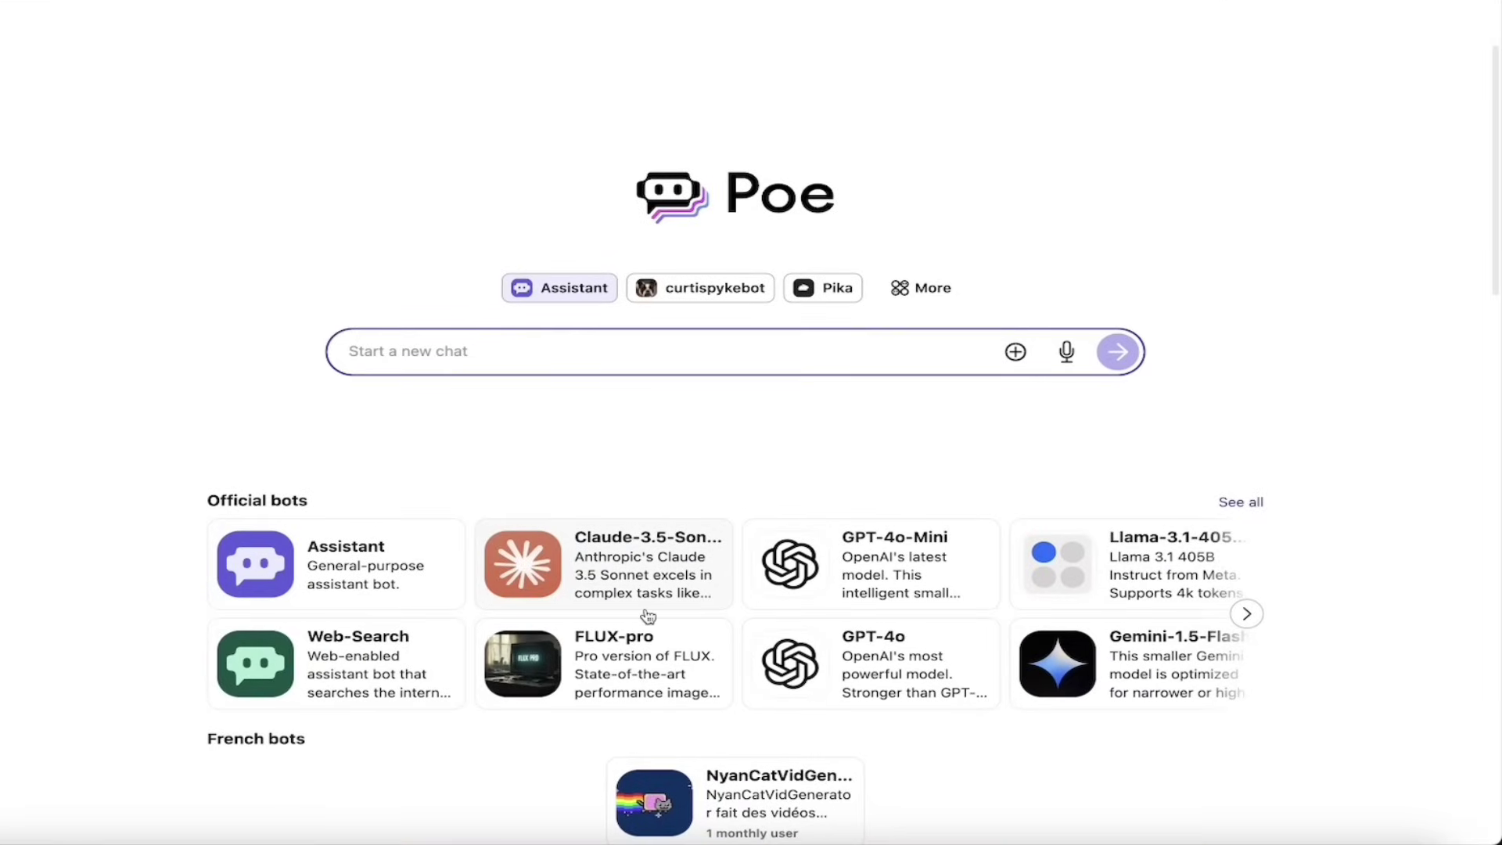
{"action": "scroll", "coordinate": [395, 579], "scroll_direction": "down", "scroll_amount": 2}
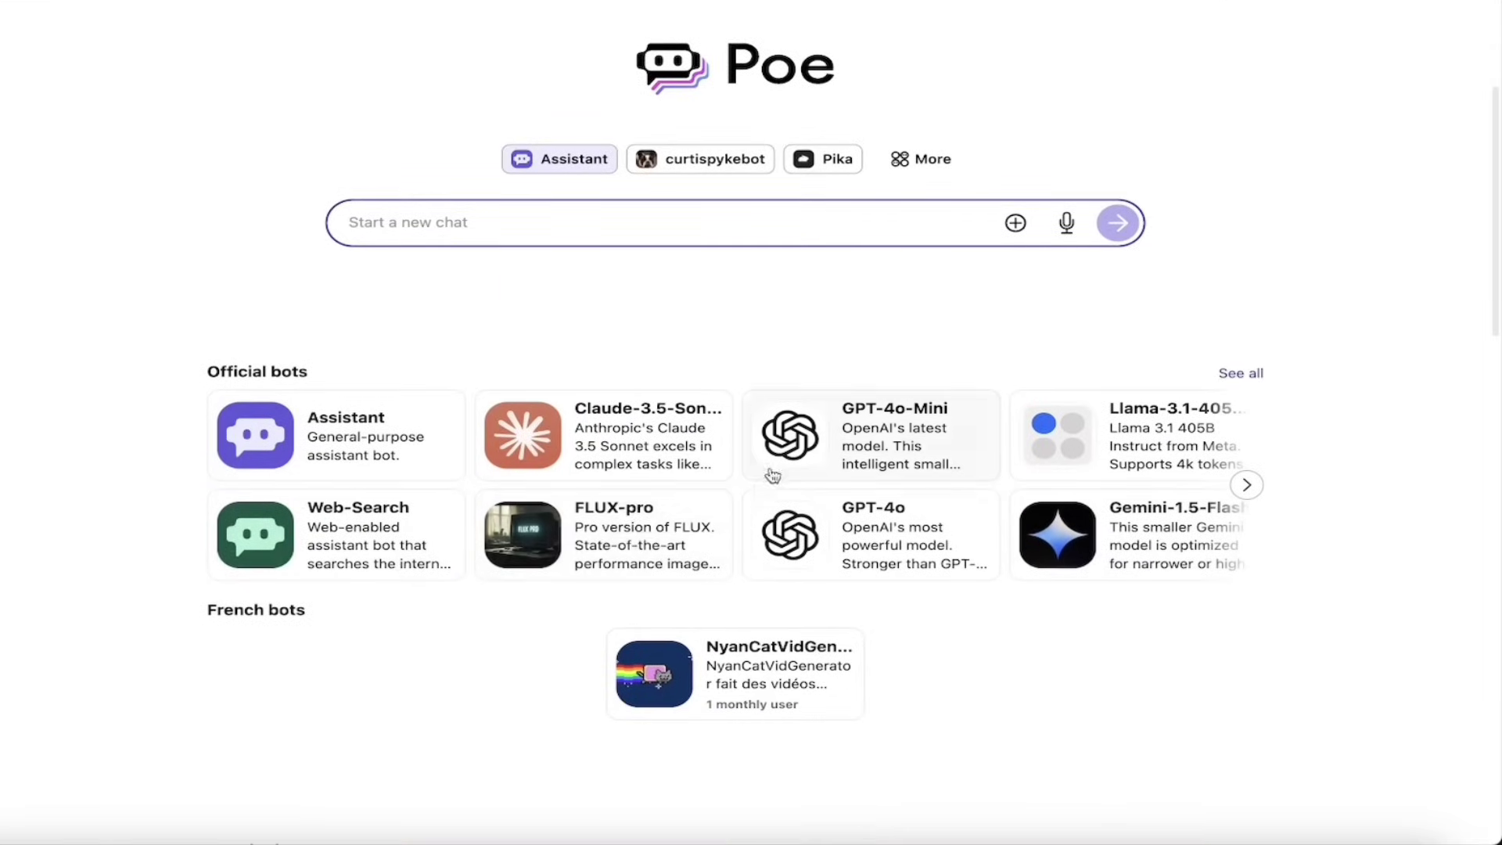
{"action": "left_click", "coordinate": [614, 530]}
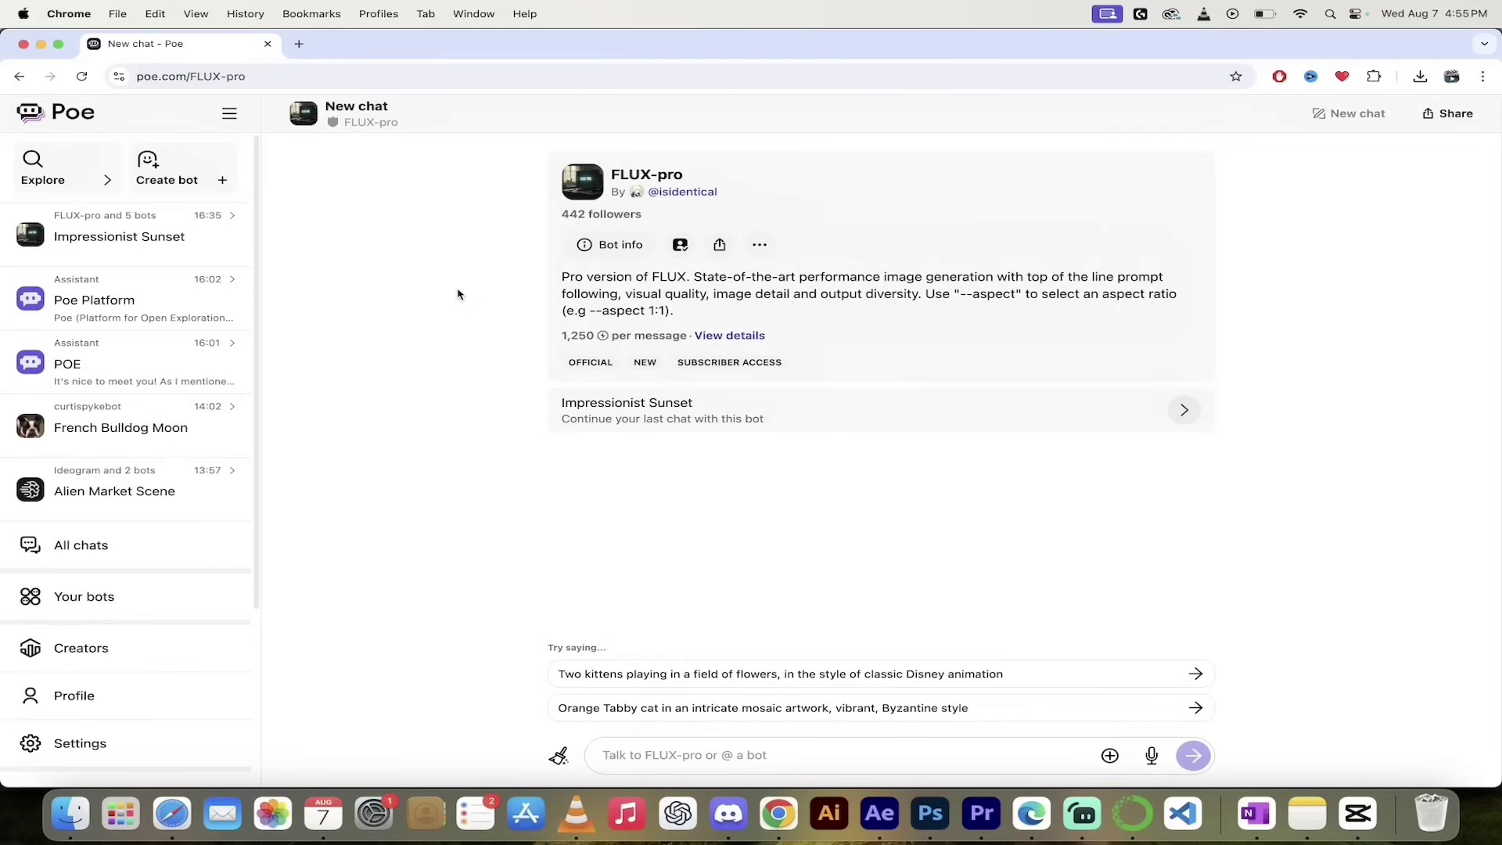
{"action": "left_click", "coordinate": [229, 114]}
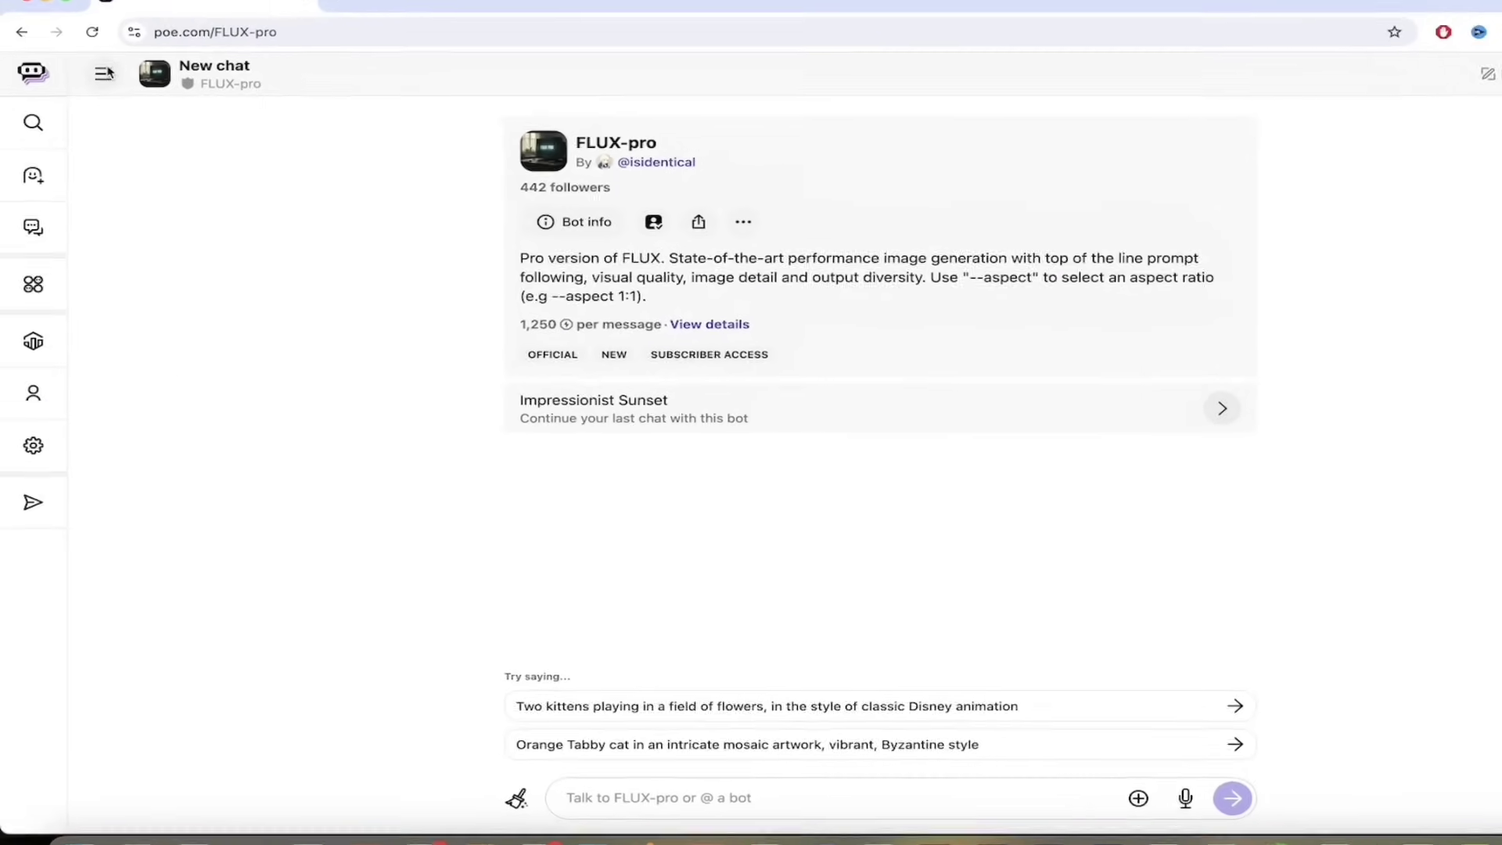
{"action": "left_click", "coordinate": [104, 73]}
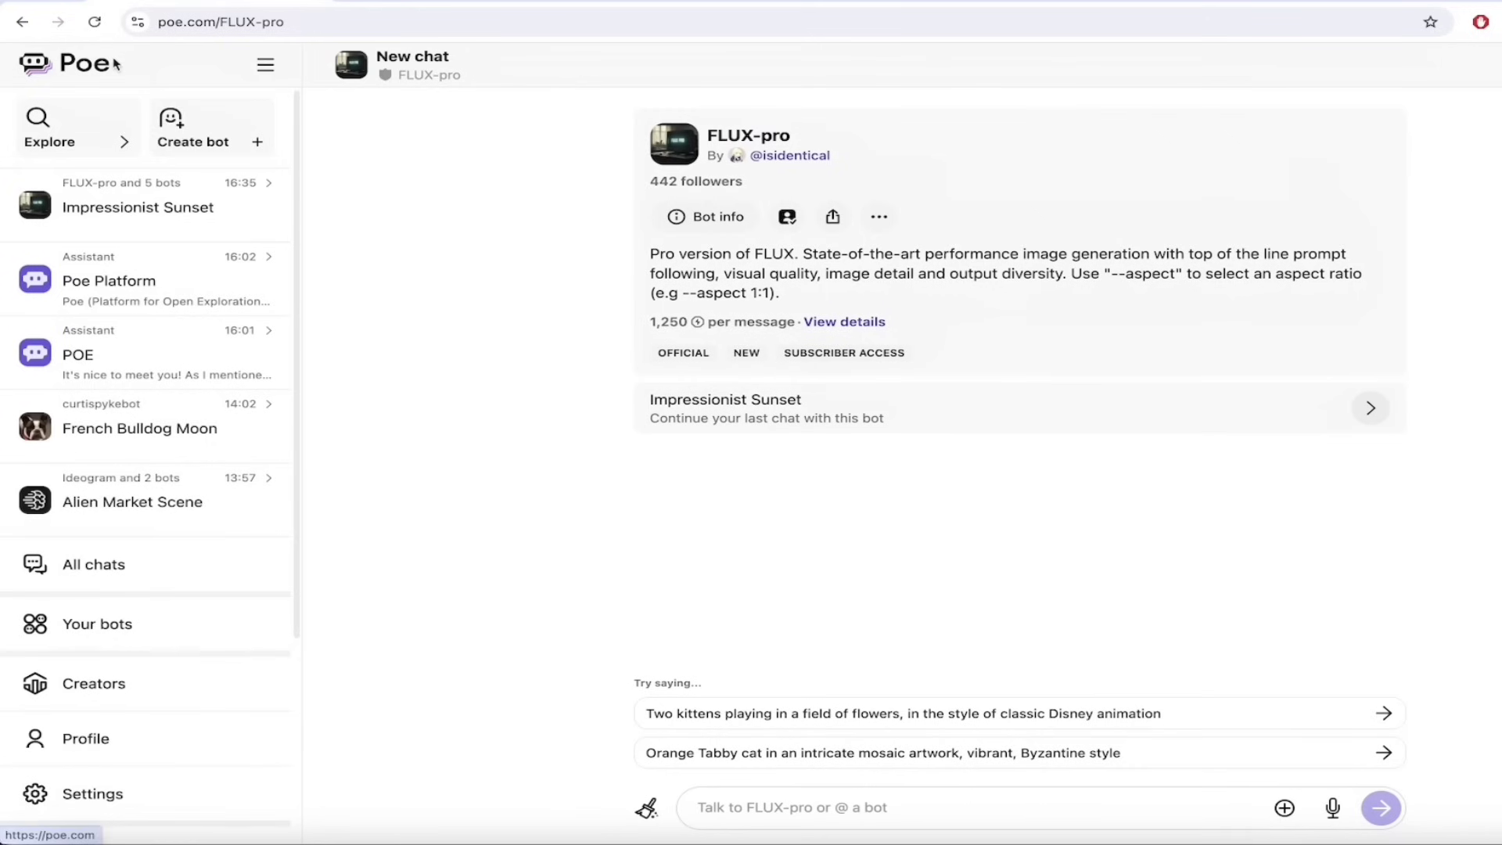
- Explore the bots filtered by the Image generation category and look through the listed image bots
{"action": "left_click", "coordinate": [88, 141]}
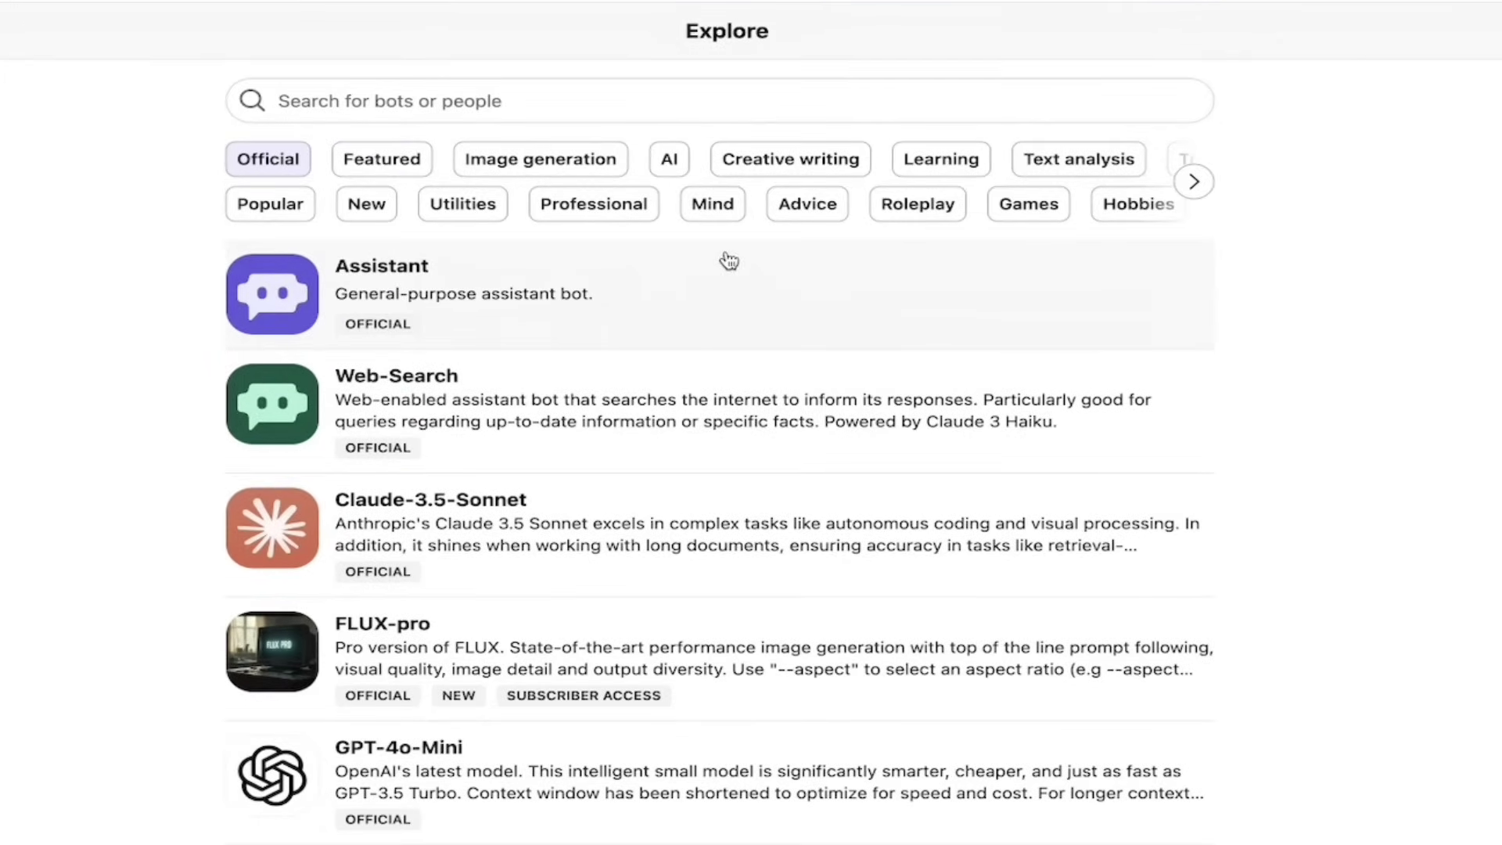
{"action": "left_click", "coordinate": [551, 163]}
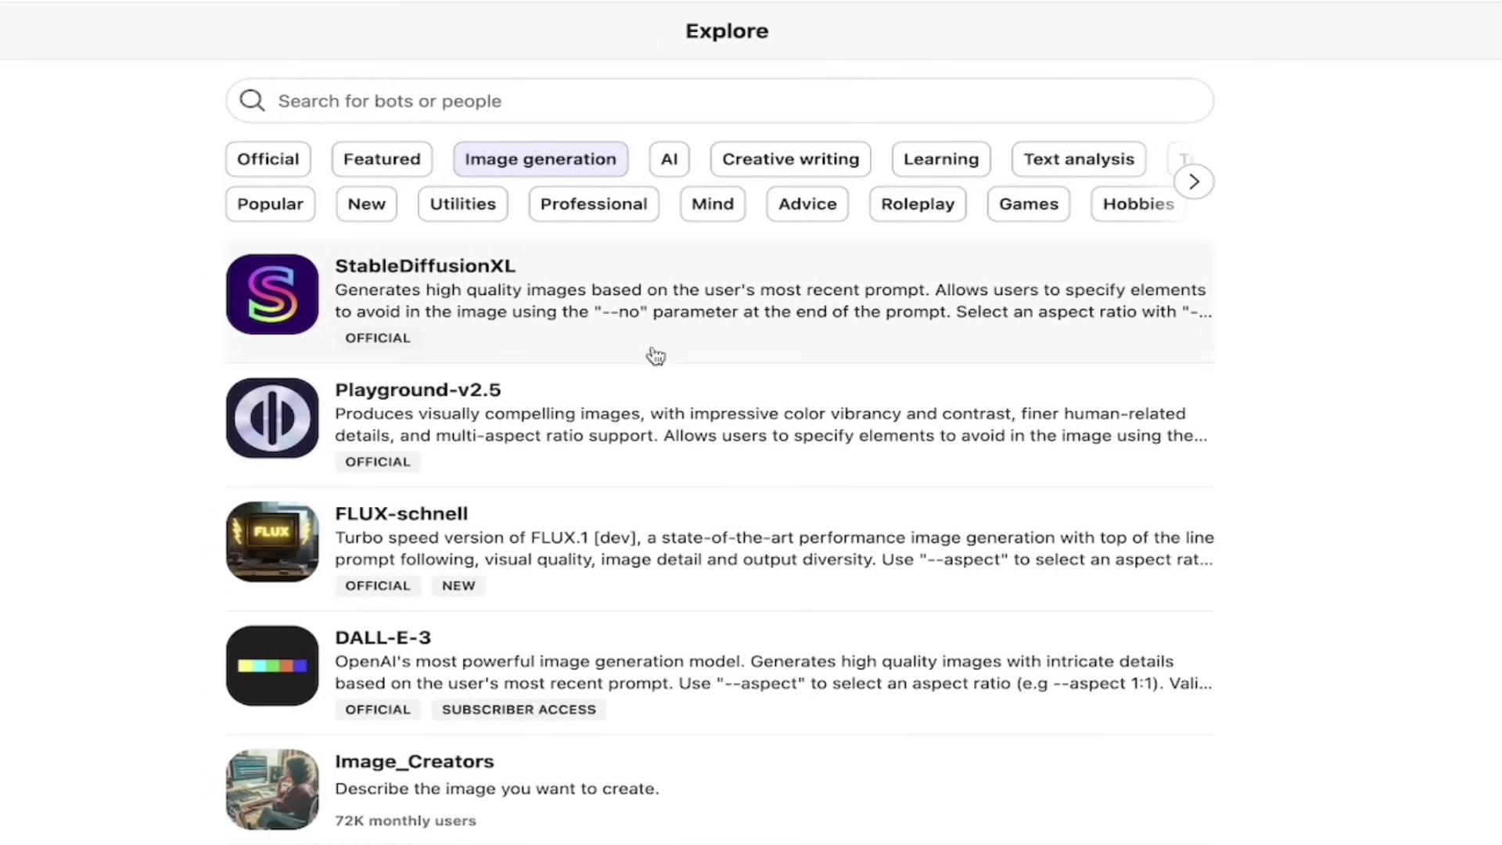
{"action": "scroll", "coordinate": [729, 418], "scroll_direction": "down", "scroll_amount": 1}
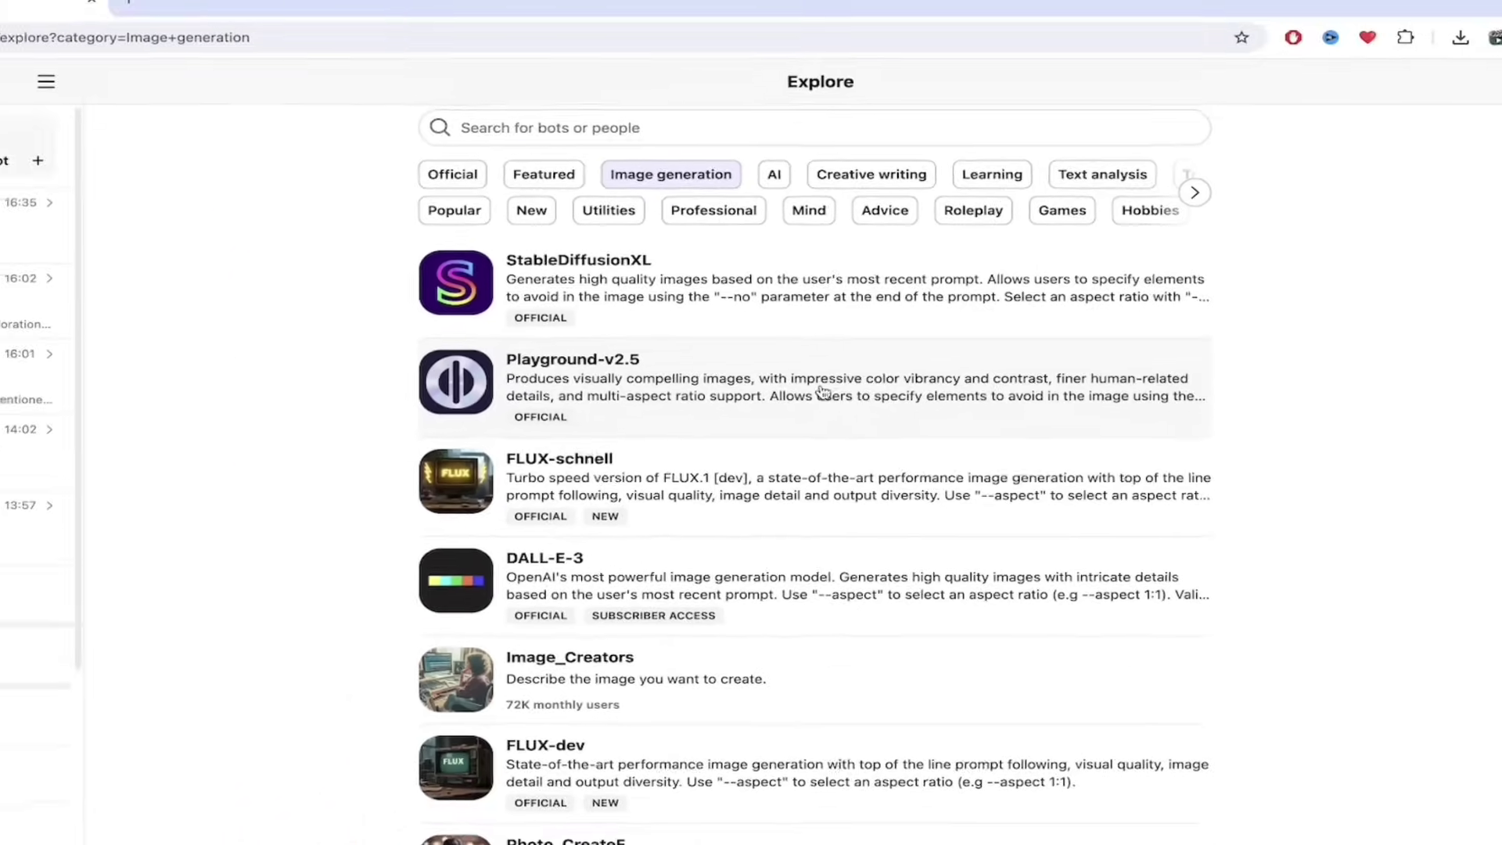
{"action": "scroll", "coordinate": [823, 391], "scroll_direction": "down", "scroll_amount": 5}
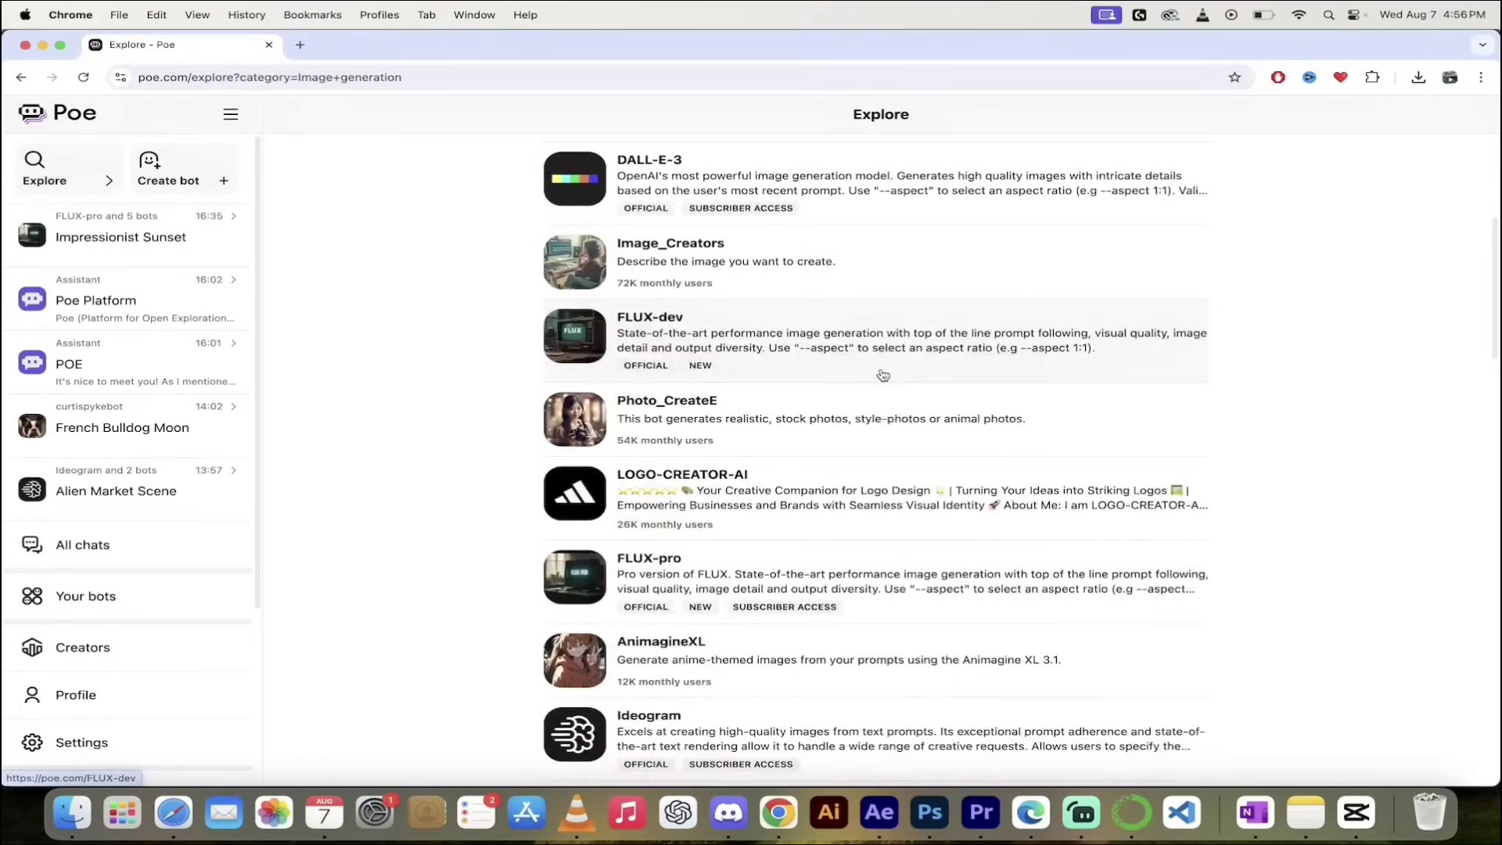
{"action": "scroll", "coordinate": [882, 375], "scroll_direction": "down", "scroll_amount": 4}
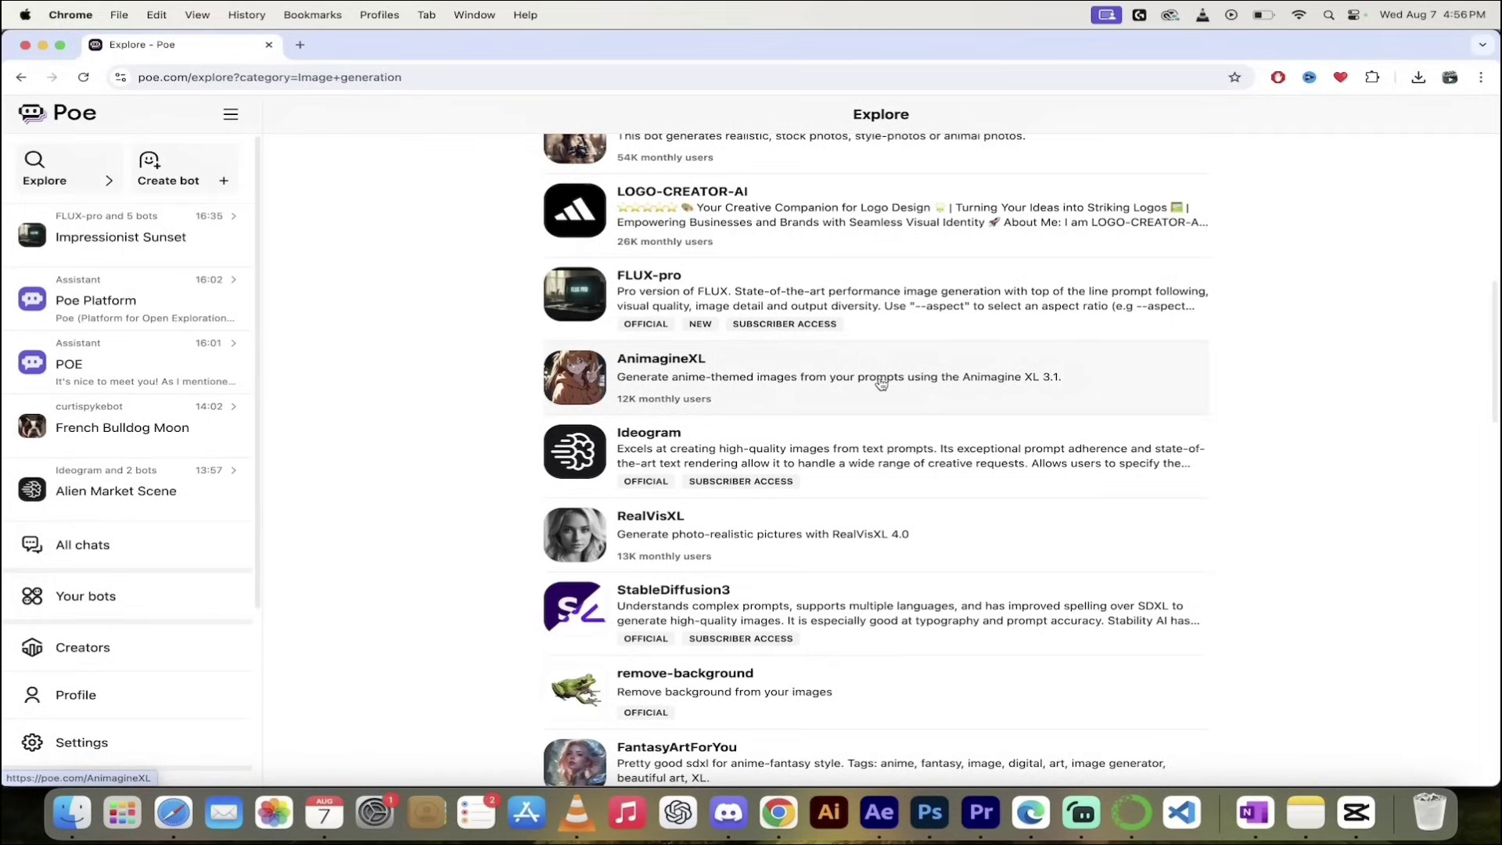
{"action": "scroll", "coordinate": [880, 385], "scroll_direction": "up", "scroll_amount": 5}
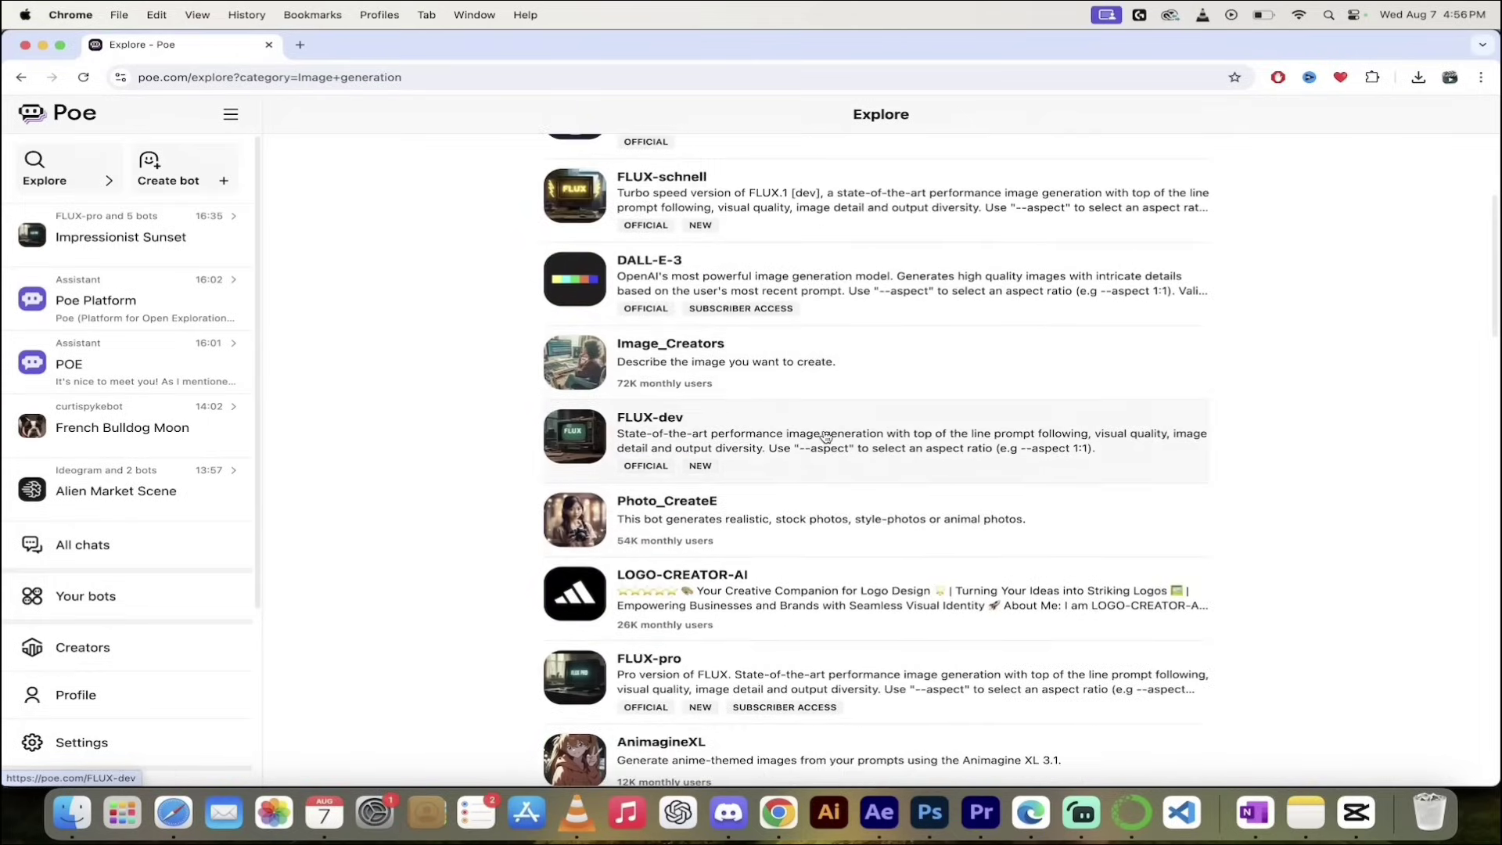
{"action": "scroll", "coordinate": [823, 428], "scroll_direction": "up", "scroll_amount": 3}
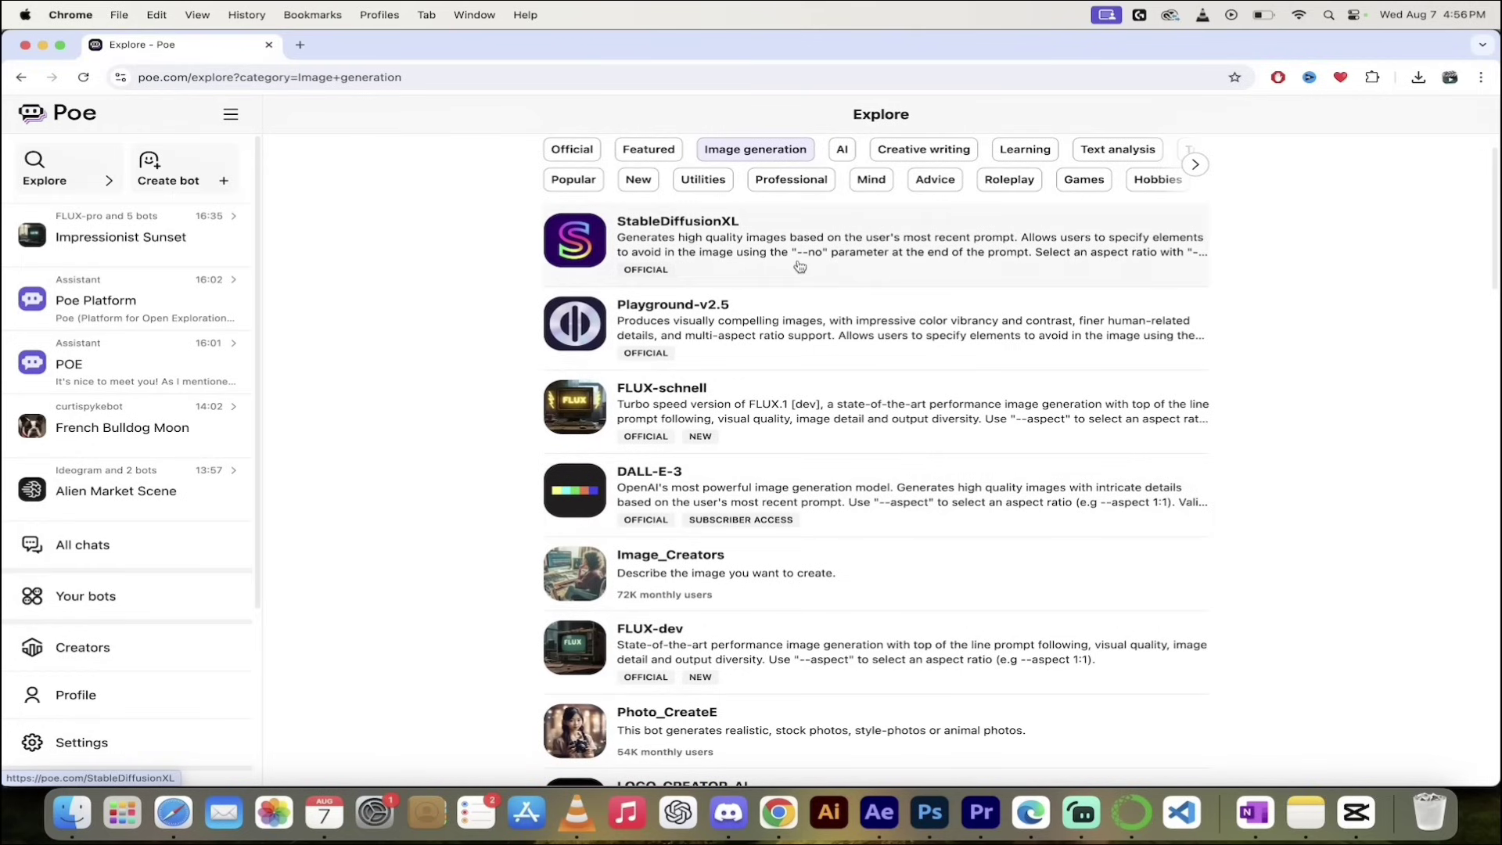
{"action": "scroll", "coordinate": [798, 268], "scroll_direction": "up", "scroll_amount": 1}
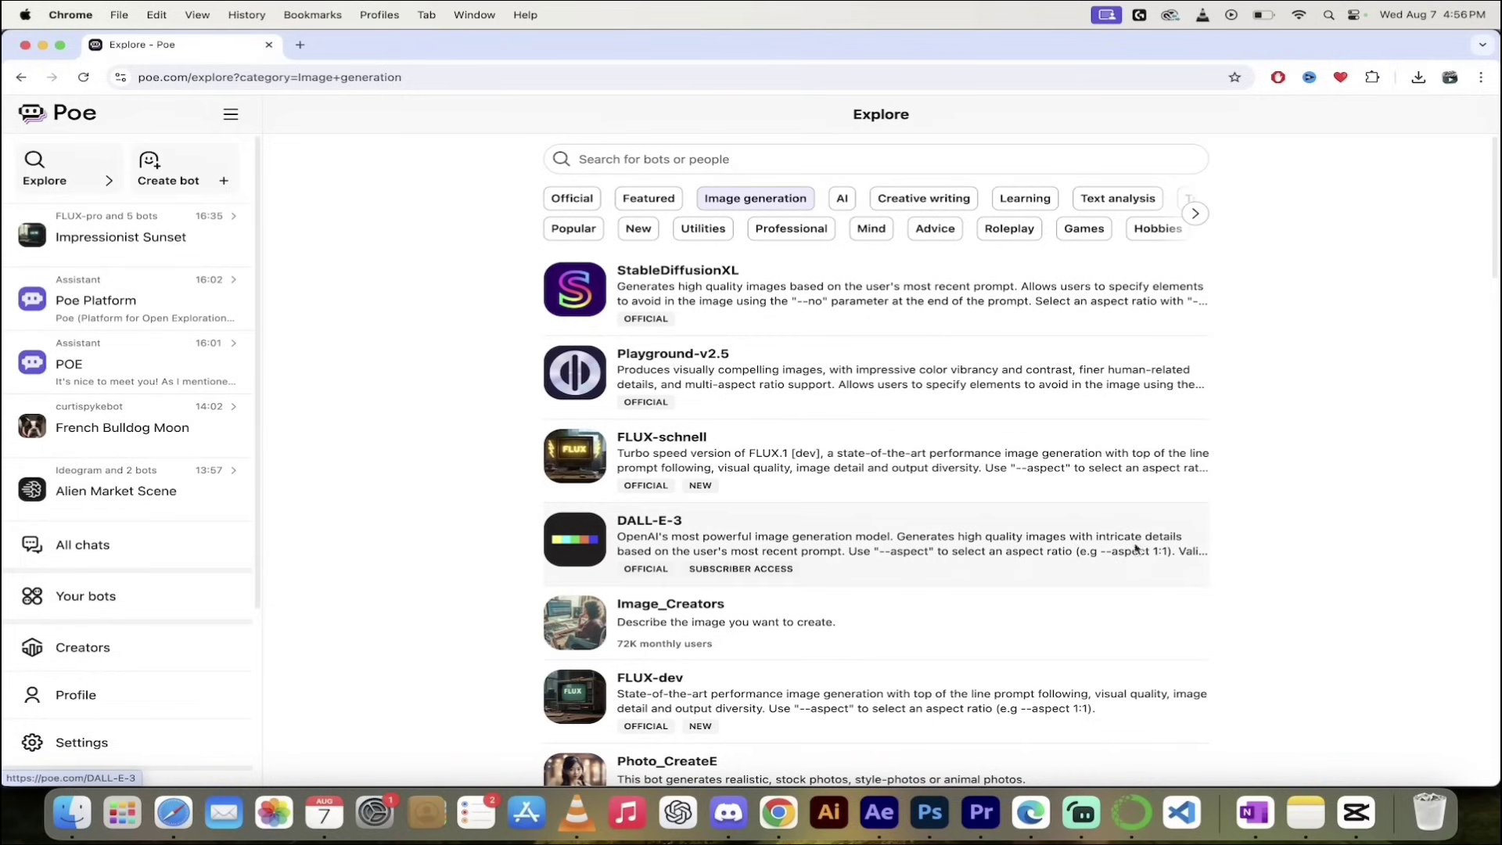
{"action": "scroll", "coordinate": [920, 593], "scroll_direction": "down", "scroll_amount": 2}
{"action": "scroll", "coordinate": [920, 593], "scroll_direction": "down", "scroll_amount": 2}
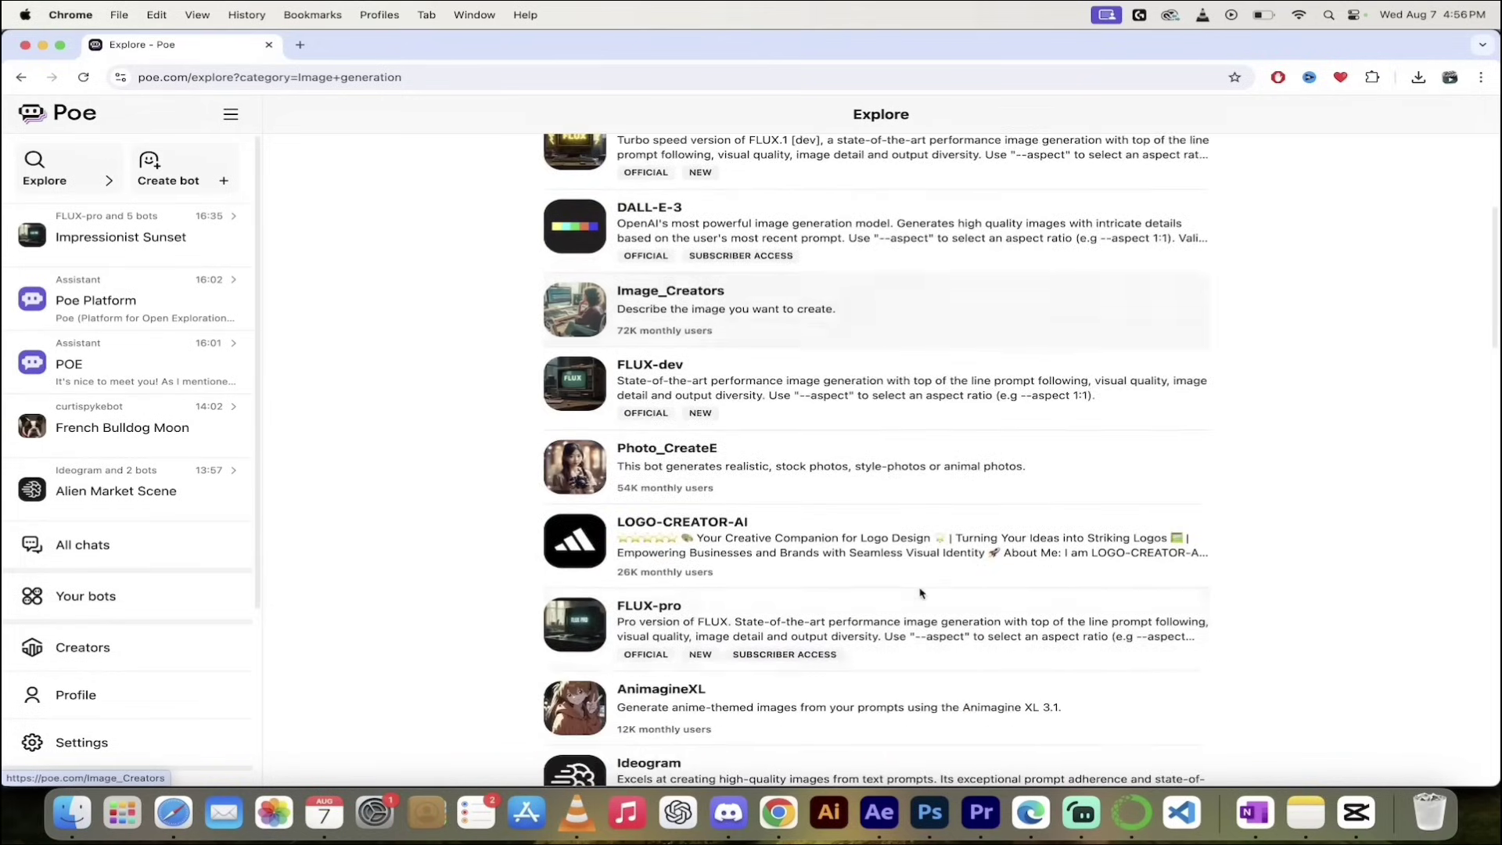
- Open a FLUX-pro chat and send the prompt "A french bulldog reading a book on the moon."
{"action": "left_click", "coordinate": [827, 619]}
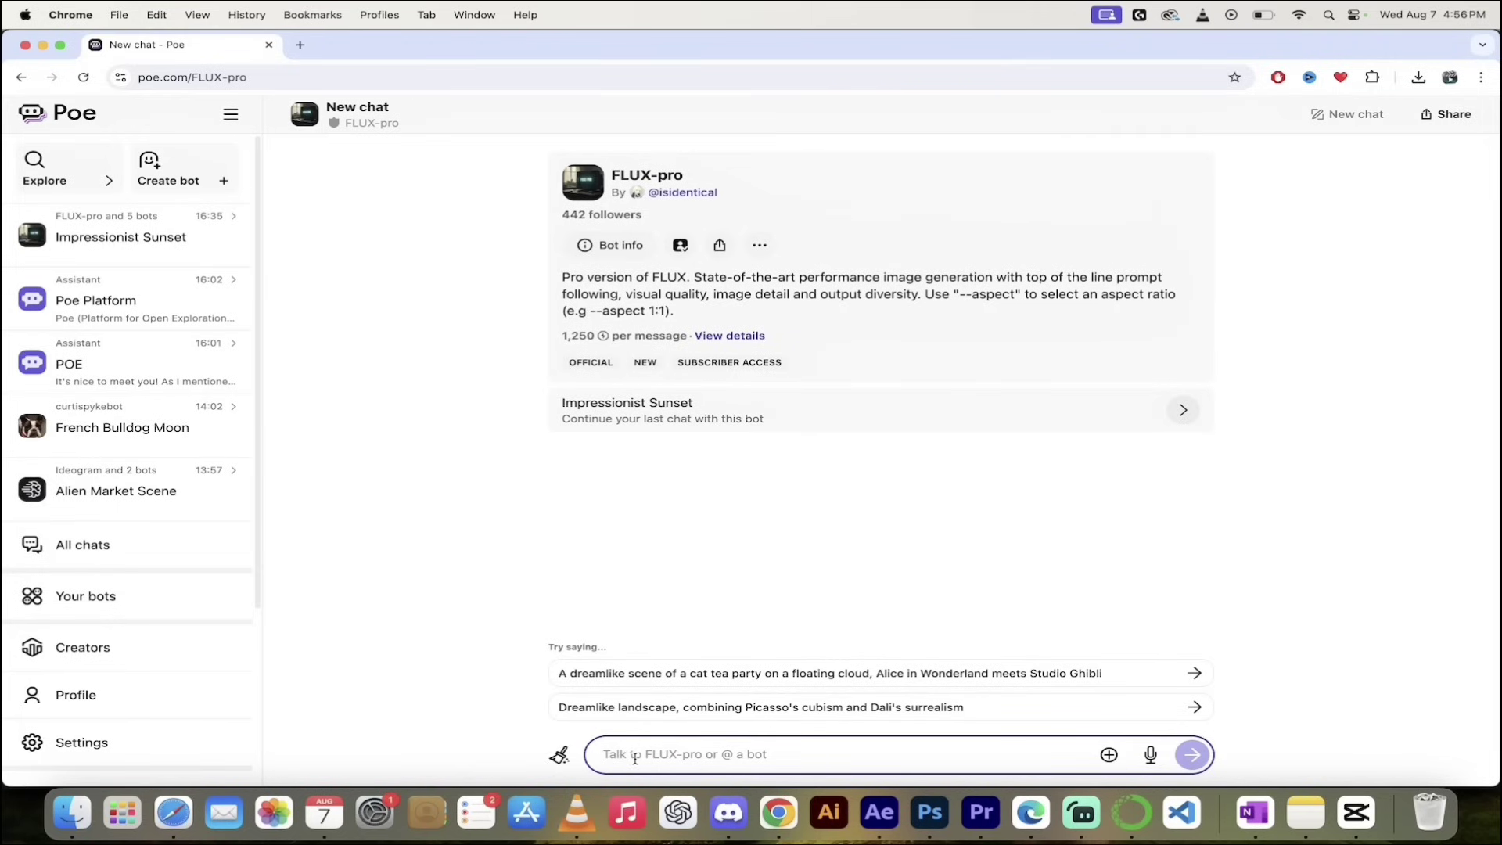
{"action": "type", "text": "A f"}
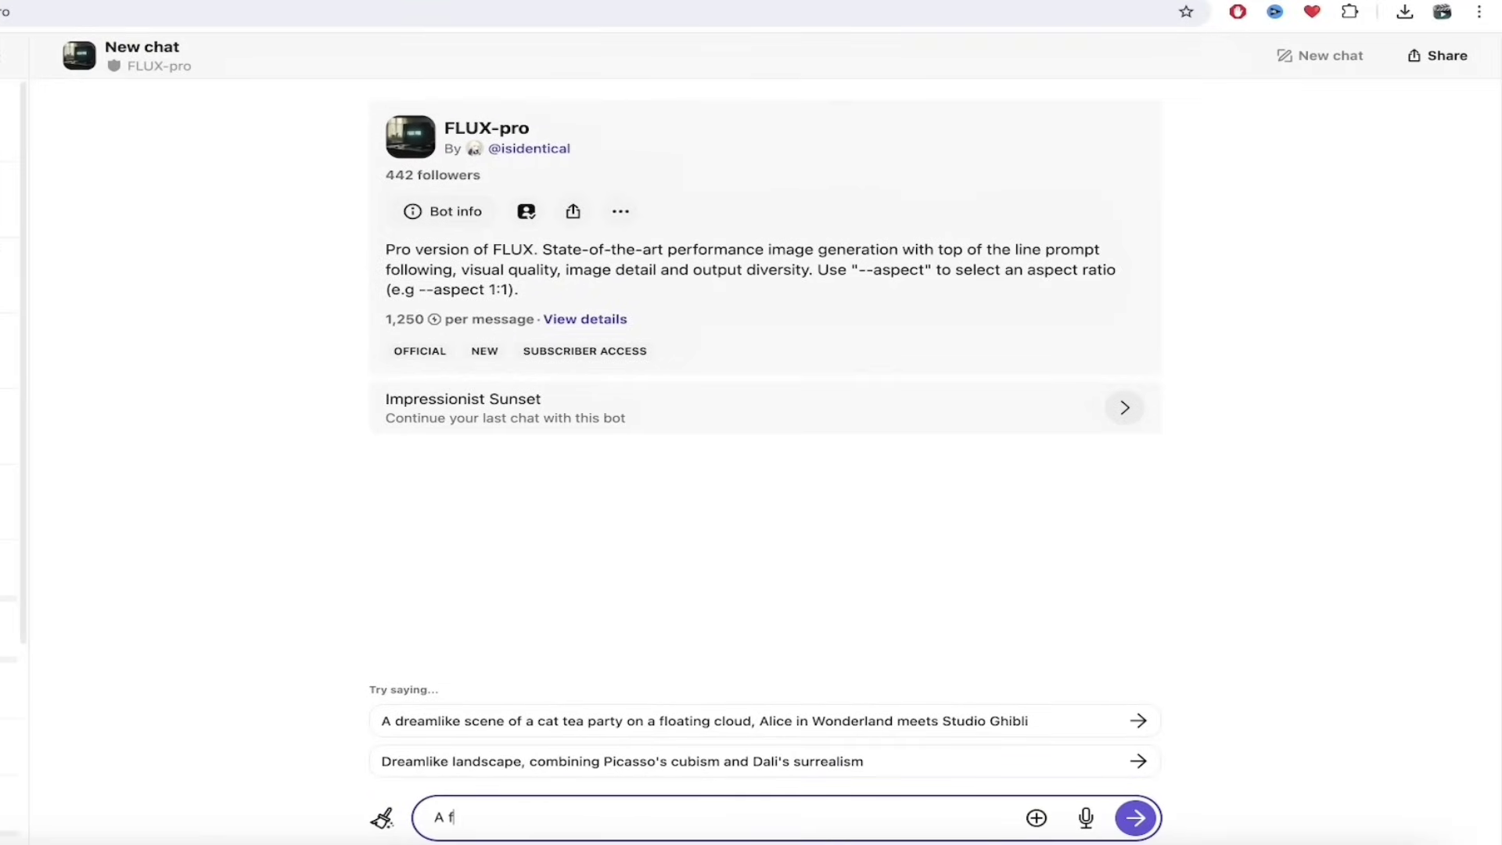
{"action": "type", "text": "rench bulldog readin"}
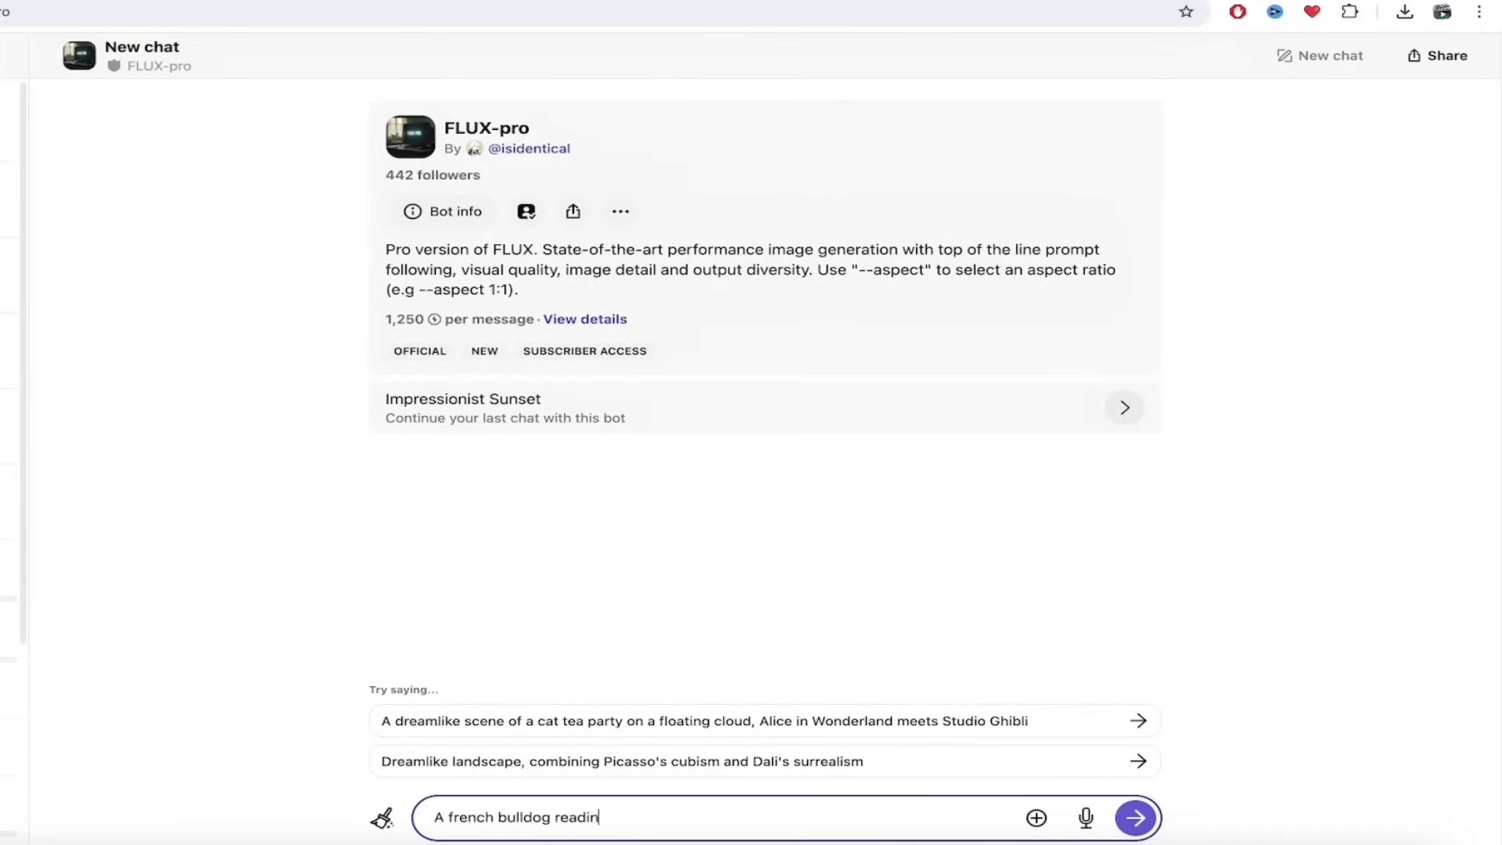
{"action": "type", "text": "g a book on the m"}
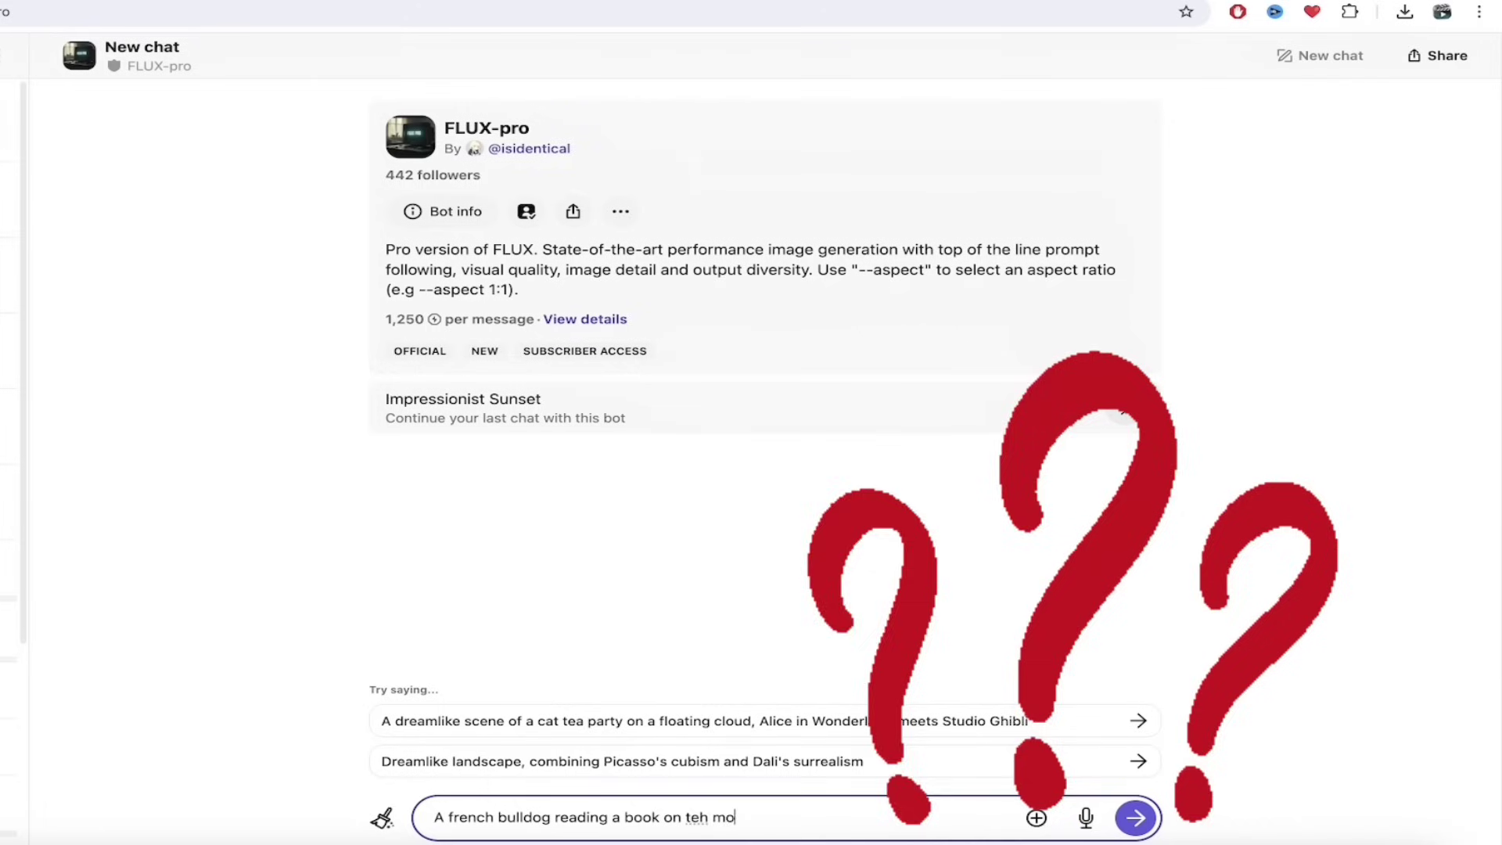
{"action": "type", "text": "oon."}
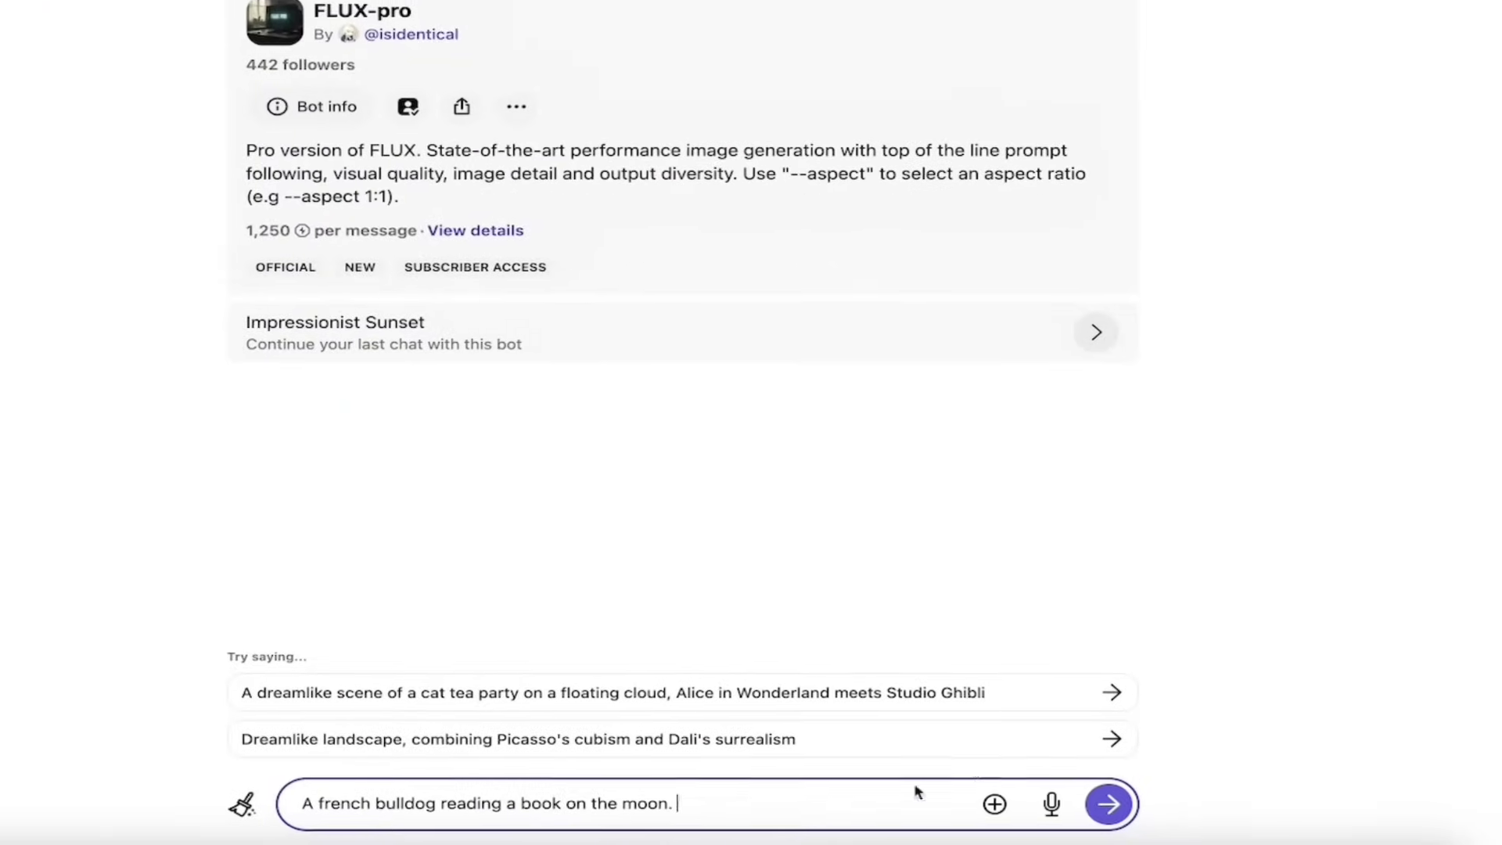
{"action": "left_click", "coordinate": [1105, 814]}
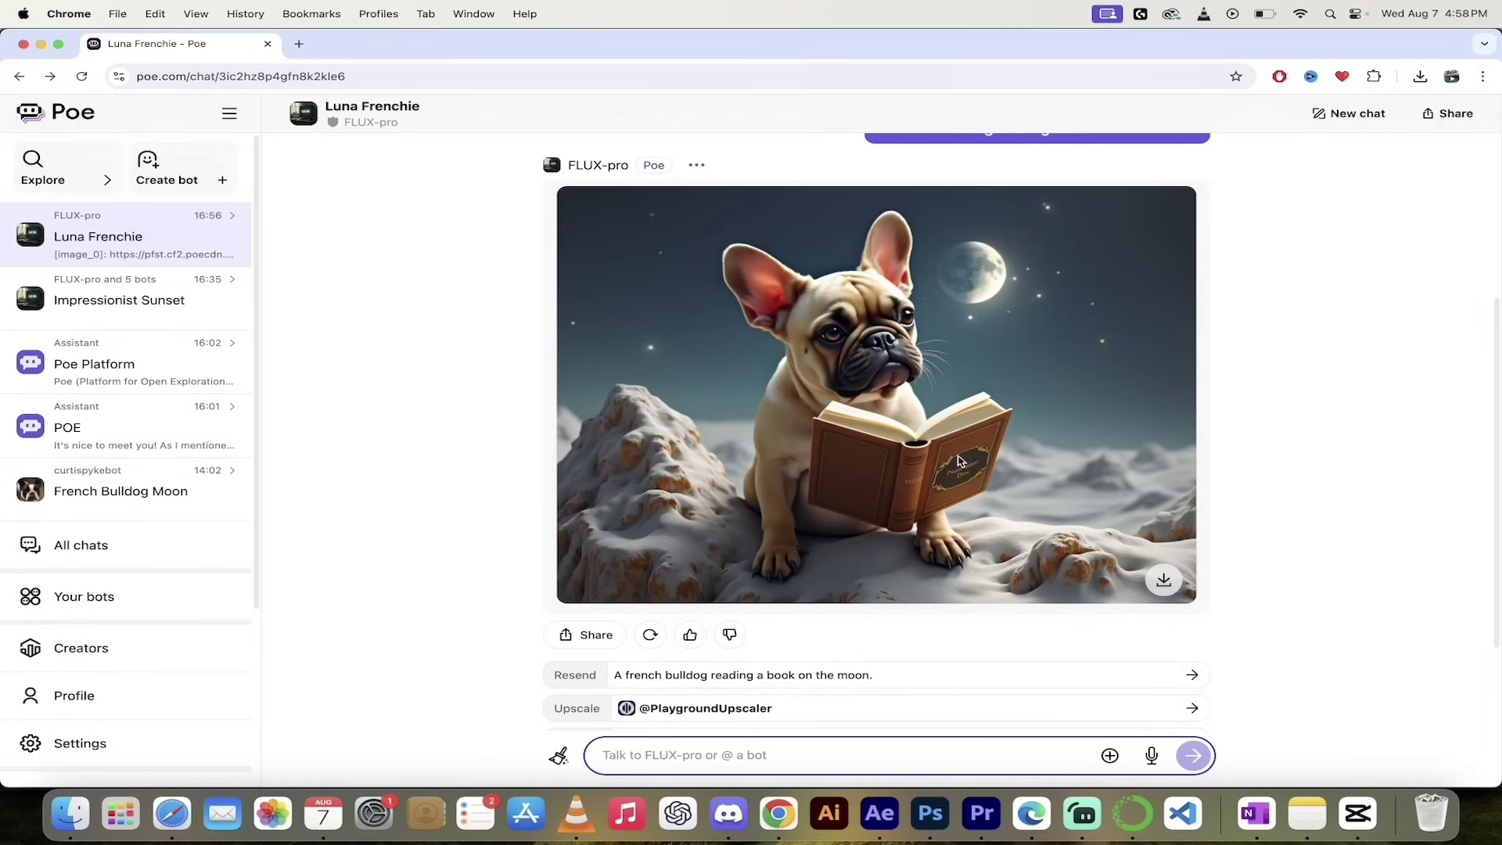
- View the generated bulldog image enlarged and close the enlarged view
{"action": "left_click", "coordinate": [898, 473]}
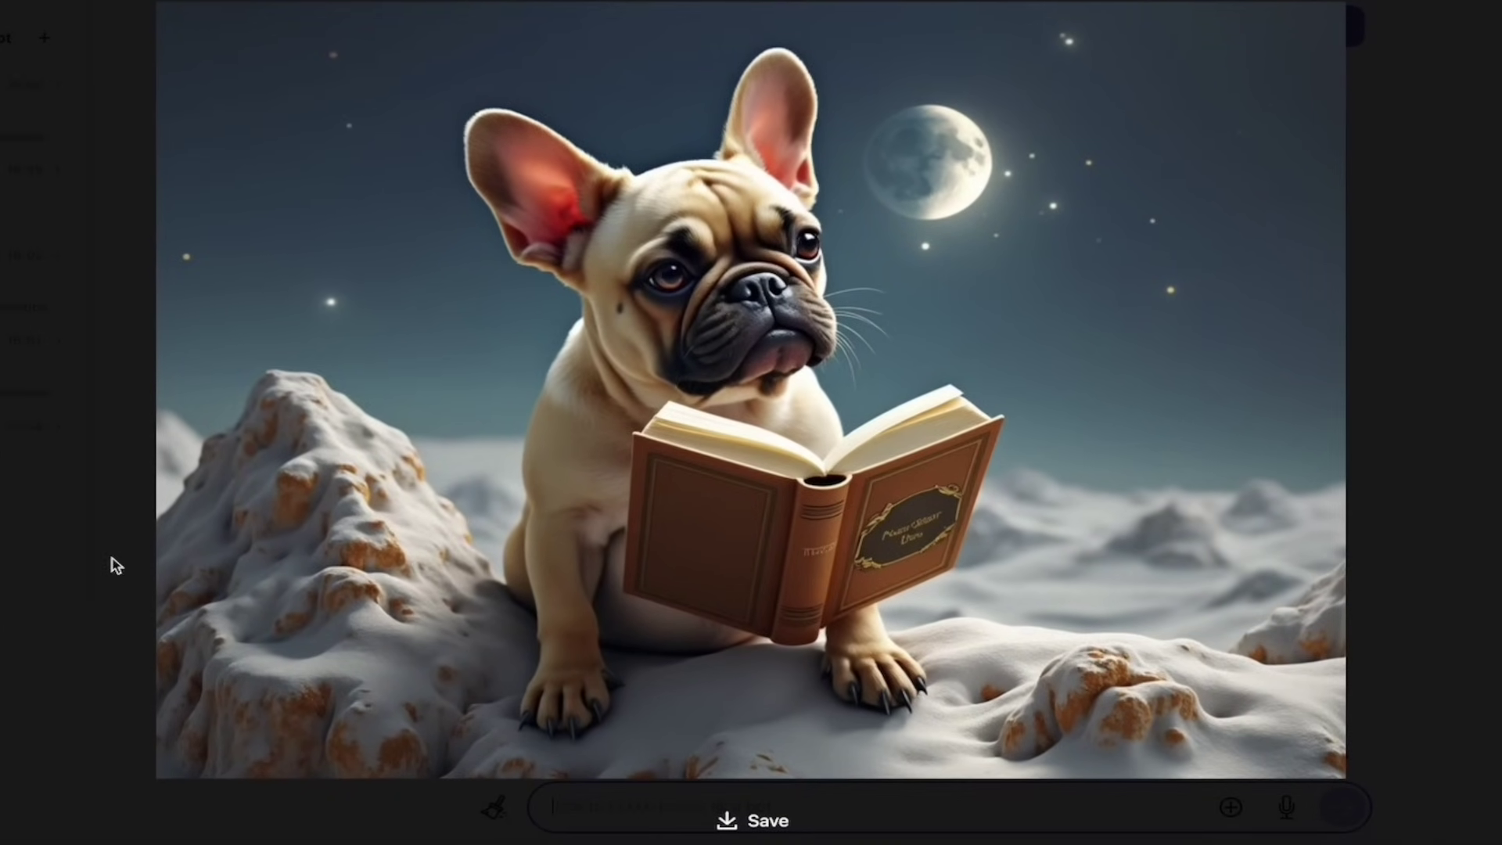
{"action": "left_click", "coordinate": [78, 550]}
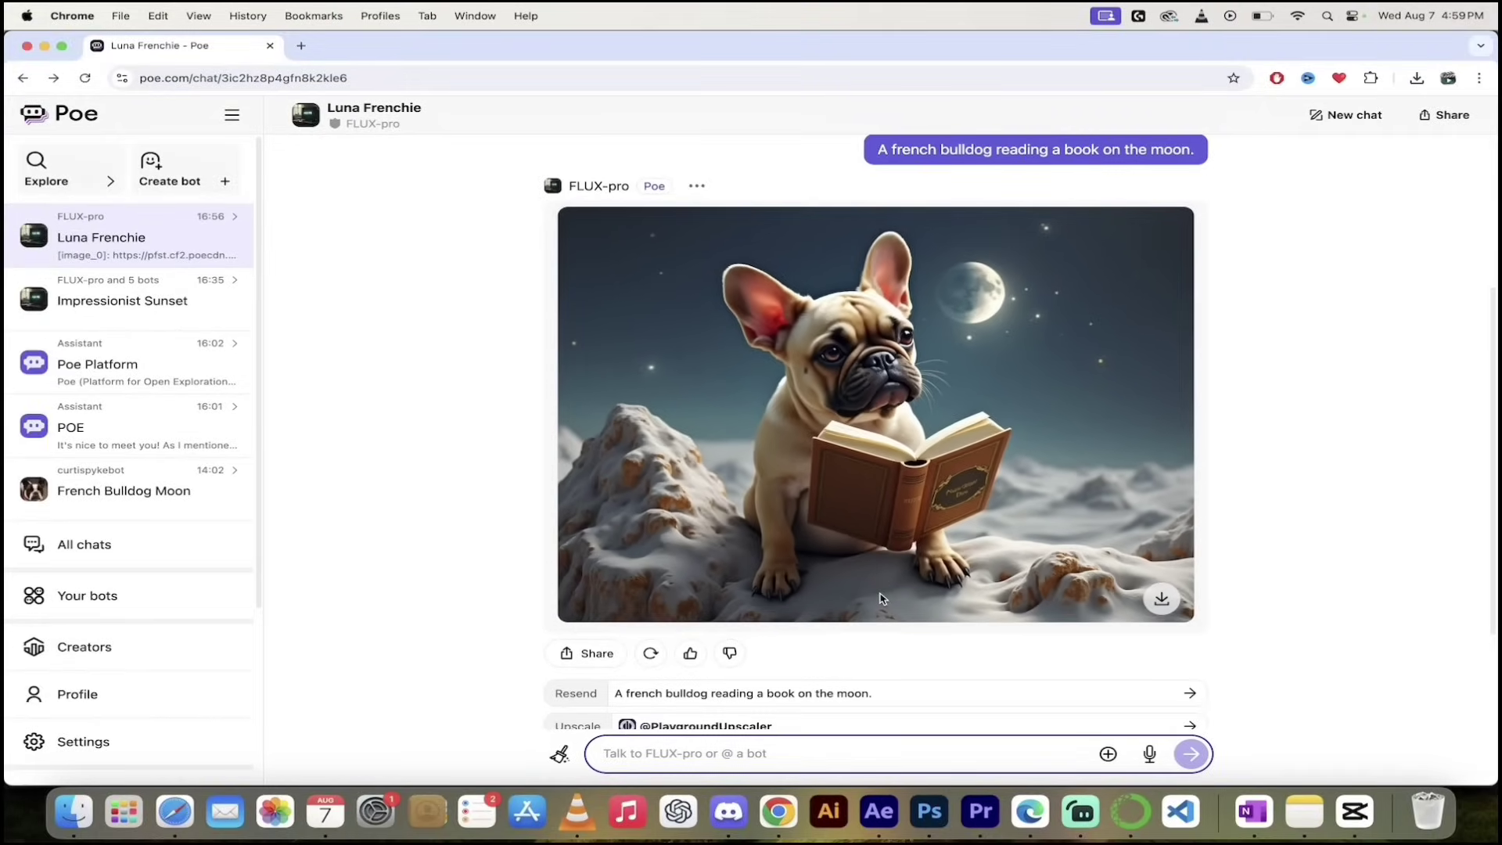
- Compare the FLUX-pro result with StableDiffusion3 using the suggested follow-up, and view the new image
{"action": "scroll", "coordinate": [880, 599], "scroll_direction": "up", "scroll_amount": 1}
{"action": "scroll", "coordinate": [880, 598], "scroll_direction": "down", "scroll_amount": 3}
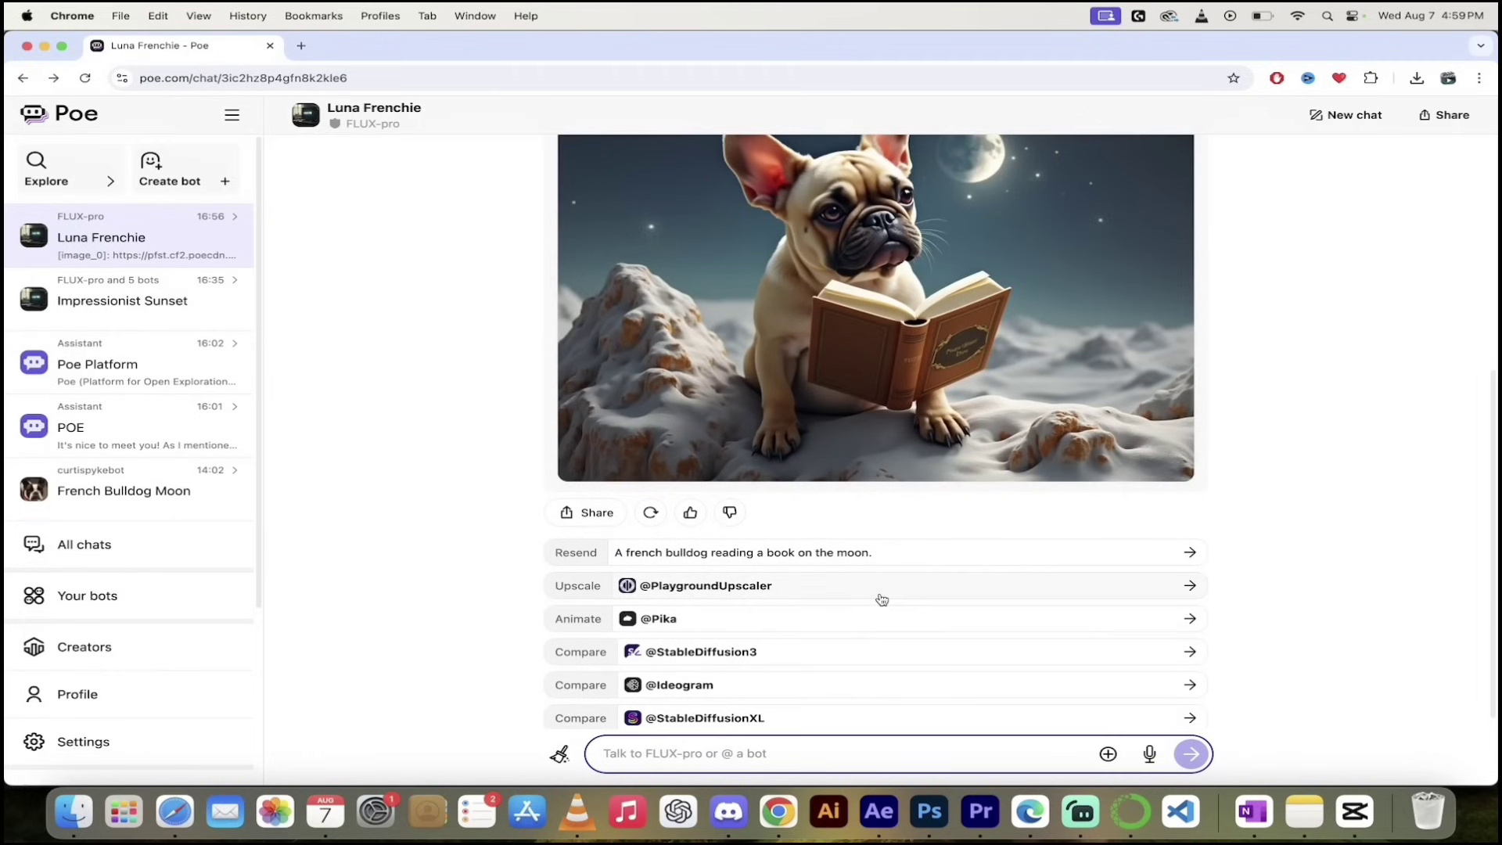
{"action": "scroll", "coordinate": [1255, 527], "scroll_direction": "down", "scroll_amount": 1}
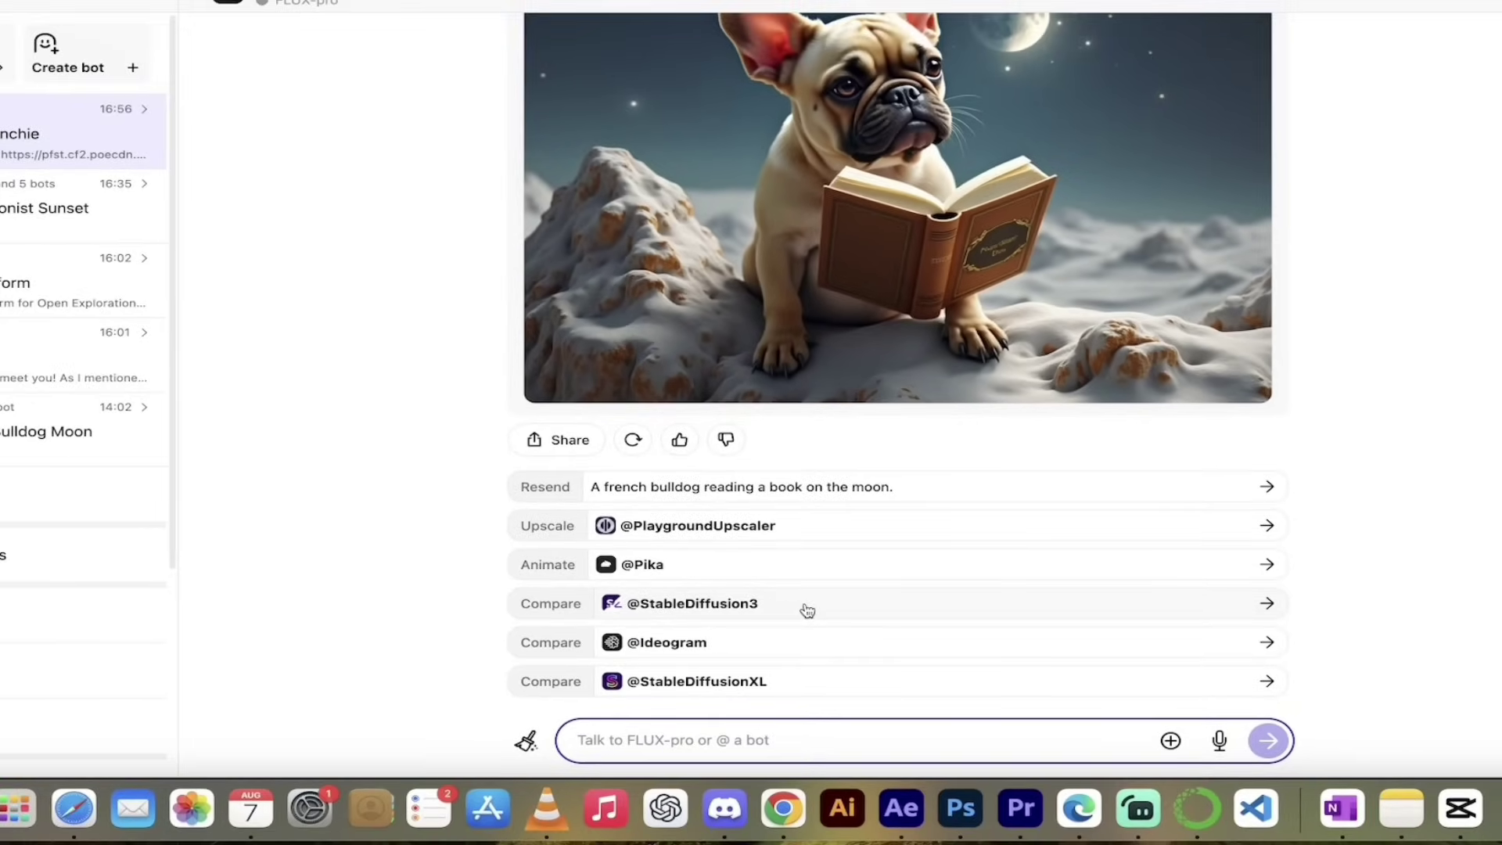
{"action": "left_click", "coordinate": [807, 610]}
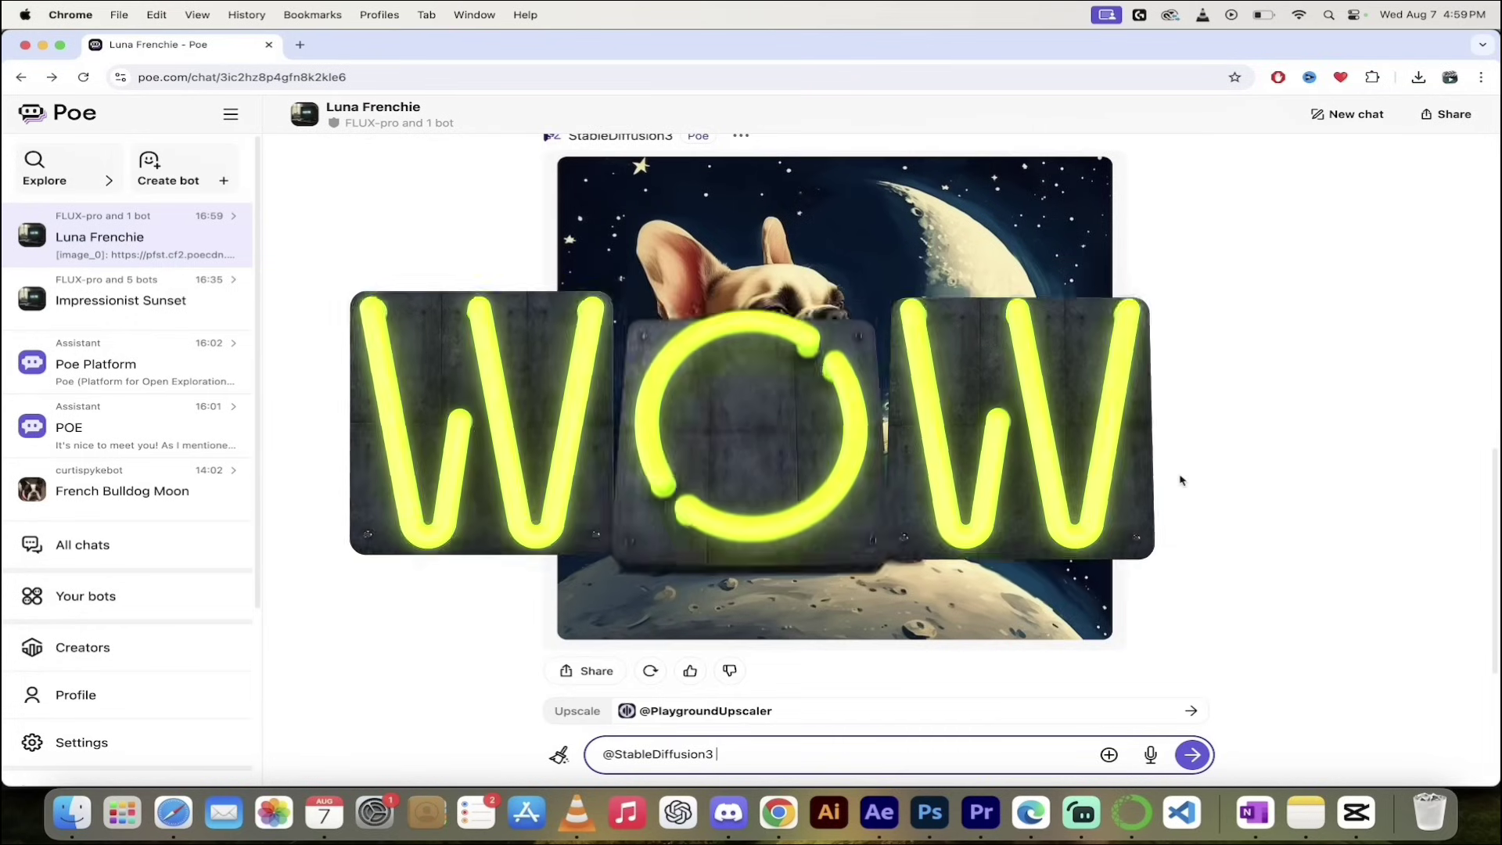
{"action": "scroll", "coordinate": [1180, 480], "scroll_direction": "down", "scroll_amount": 2}
{"action": "scroll", "coordinate": [974, 425], "scroll_direction": "up", "scroll_amount": 1}
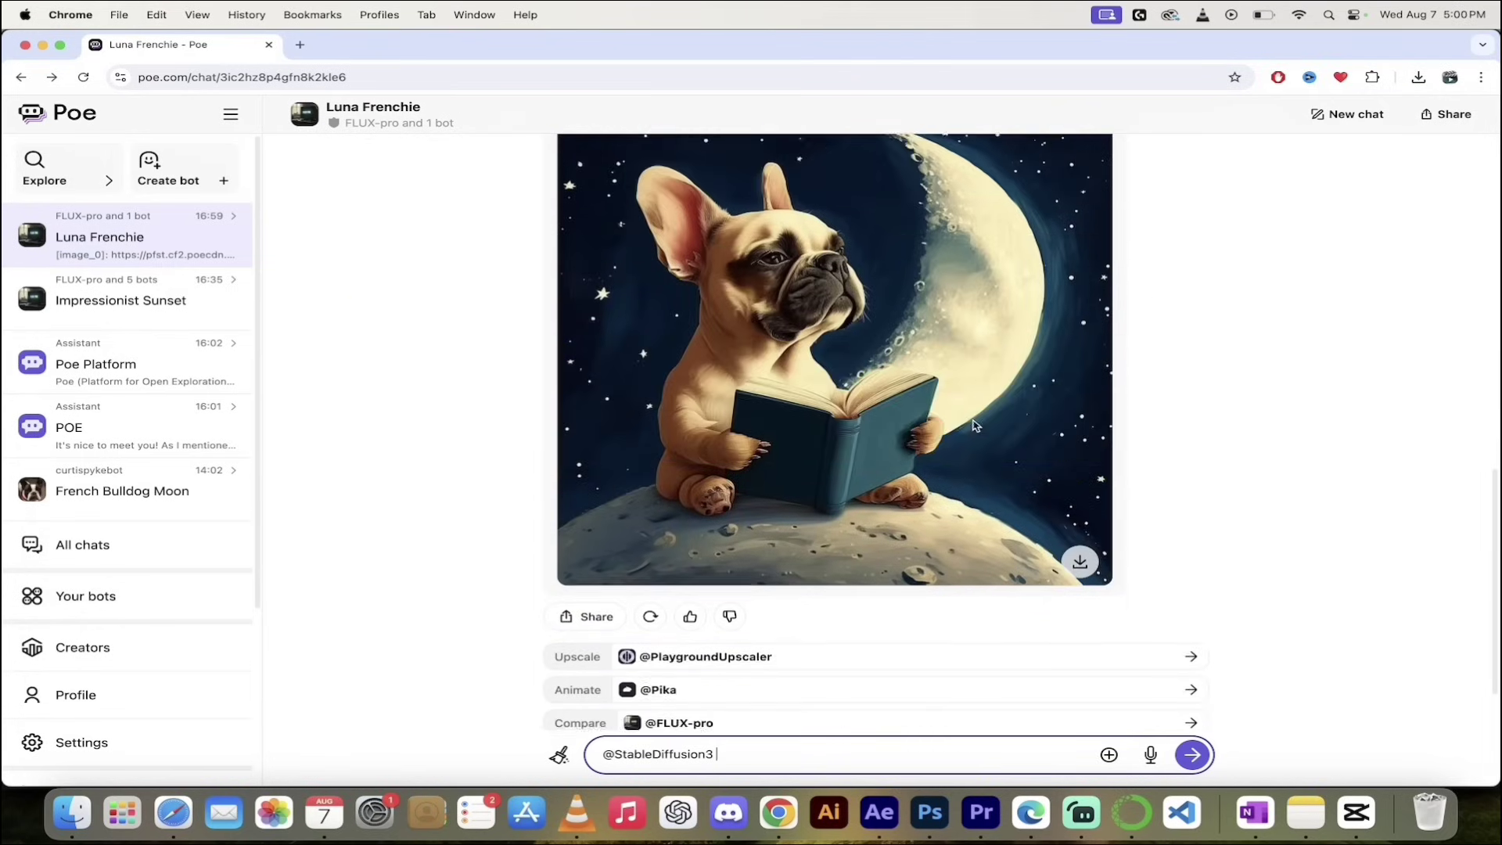
- View the StableDiffusion3 bulldog image enlarged, close the enlarged view, and download the image from the chat
{"action": "left_click", "coordinate": [974, 425]}
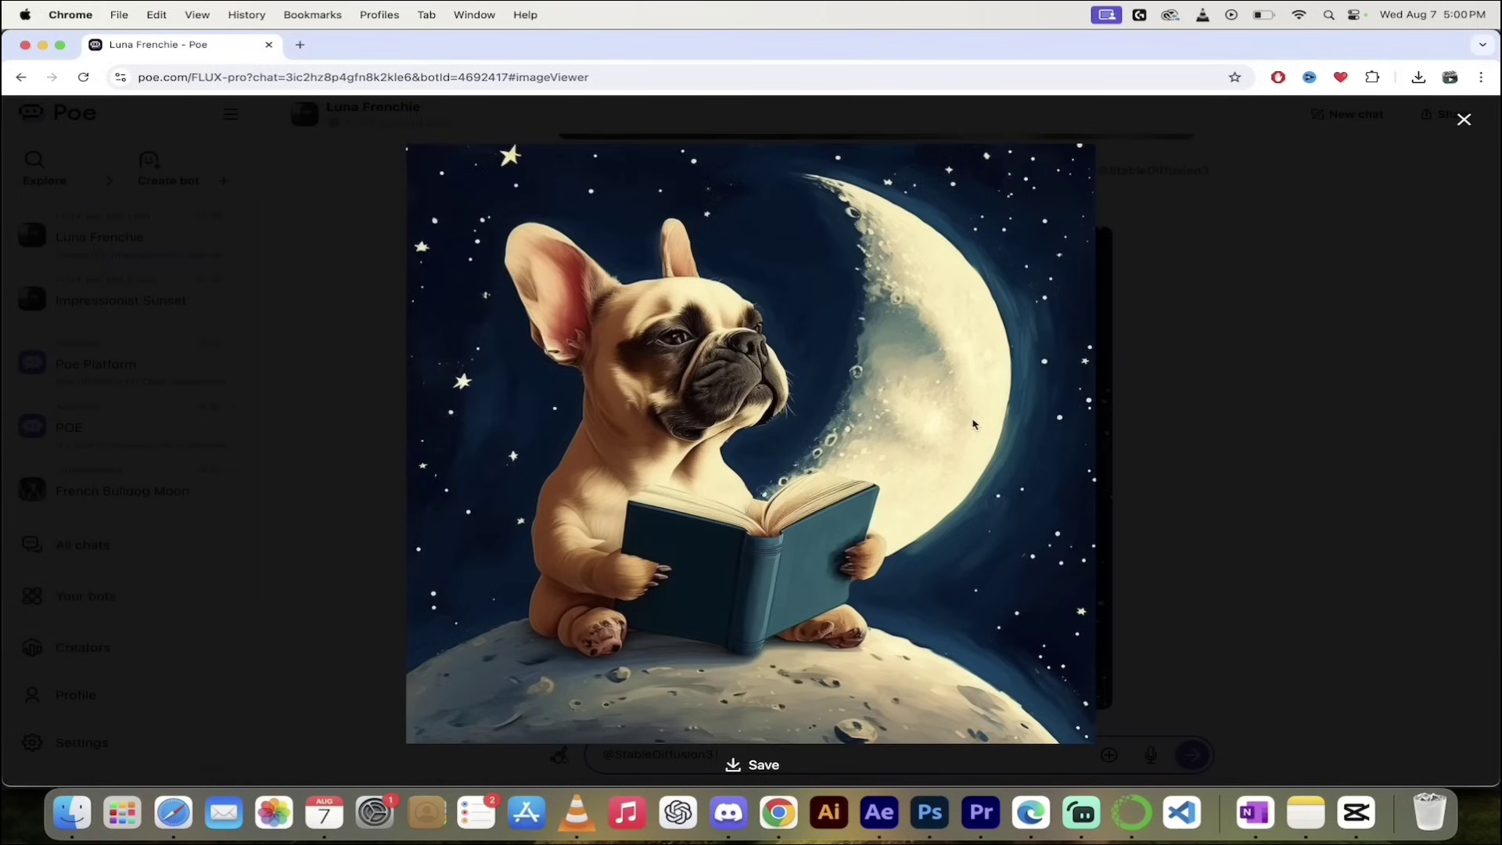
{"action": "left_click", "coordinate": [1240, 399]}
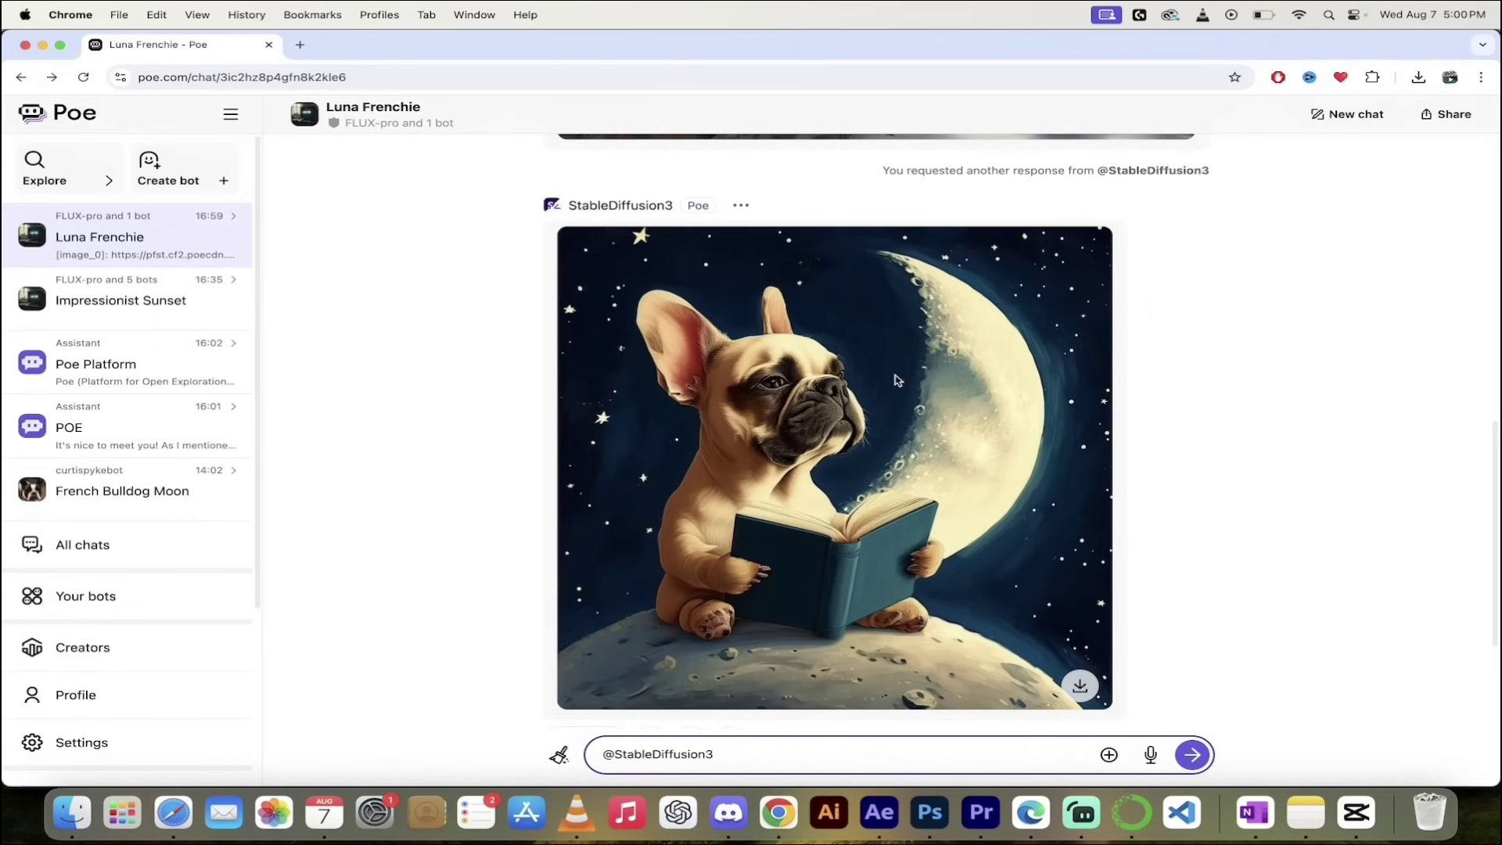
{"action": "scroll", "coordinate": [1078, 682], "scroll_direction": "down", "scroll_amount": 1}
{"action": "left_click", "coordinate": [1080, 617]}
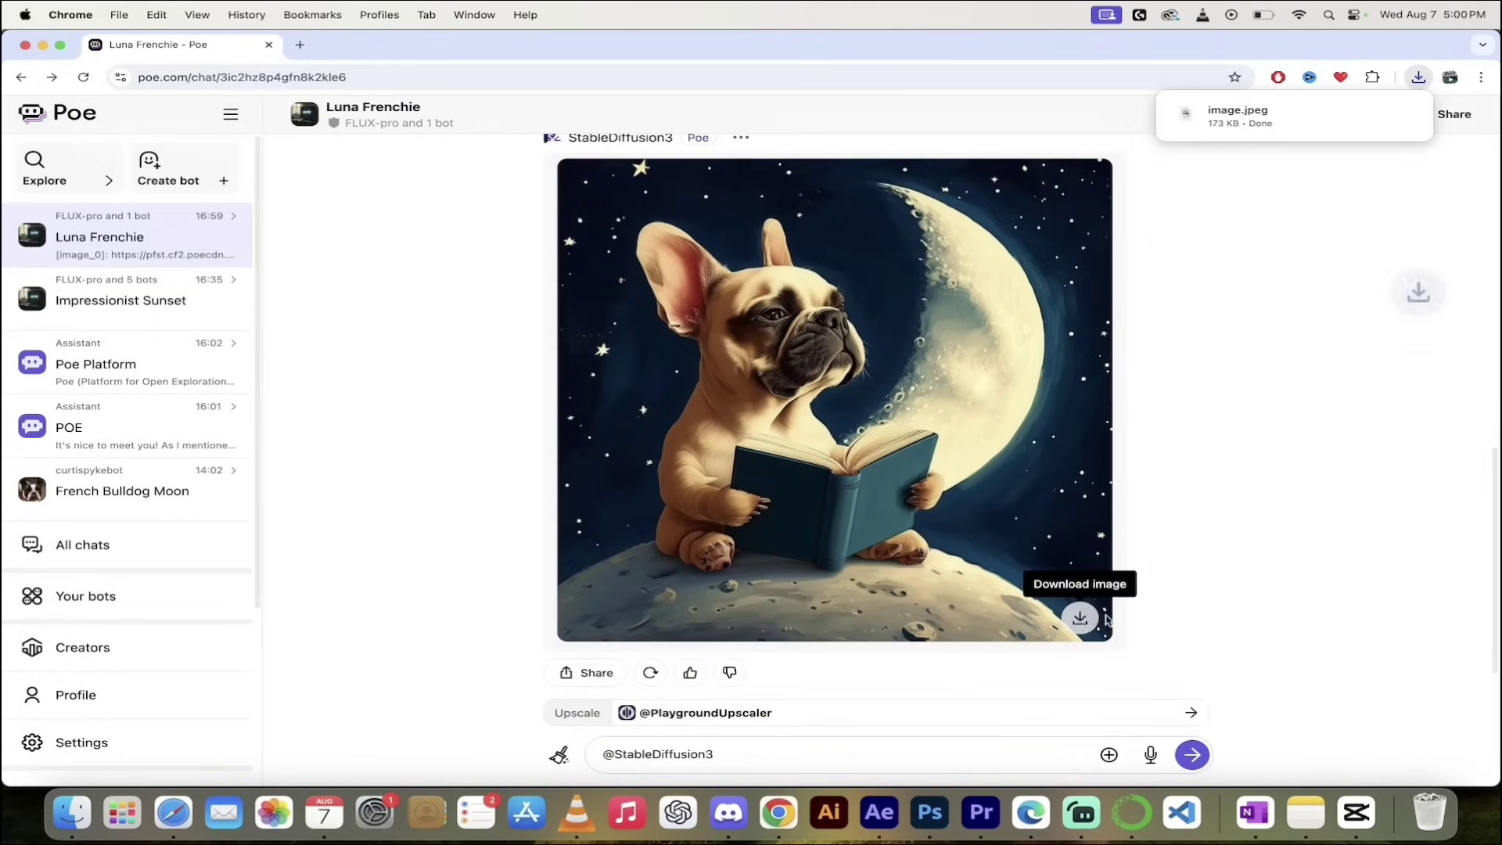
- Go back to the FLUX-pro bulldog image earlier in the chat and download it too
{"action": "scroll", "coordinate": [1348, 480], "scroll_direction": "up", "scroll_amount": 5}
{"action": "scroll", "coordinate": [1348, 478], "scroll_direction": "up", "scroll_amount": 5}
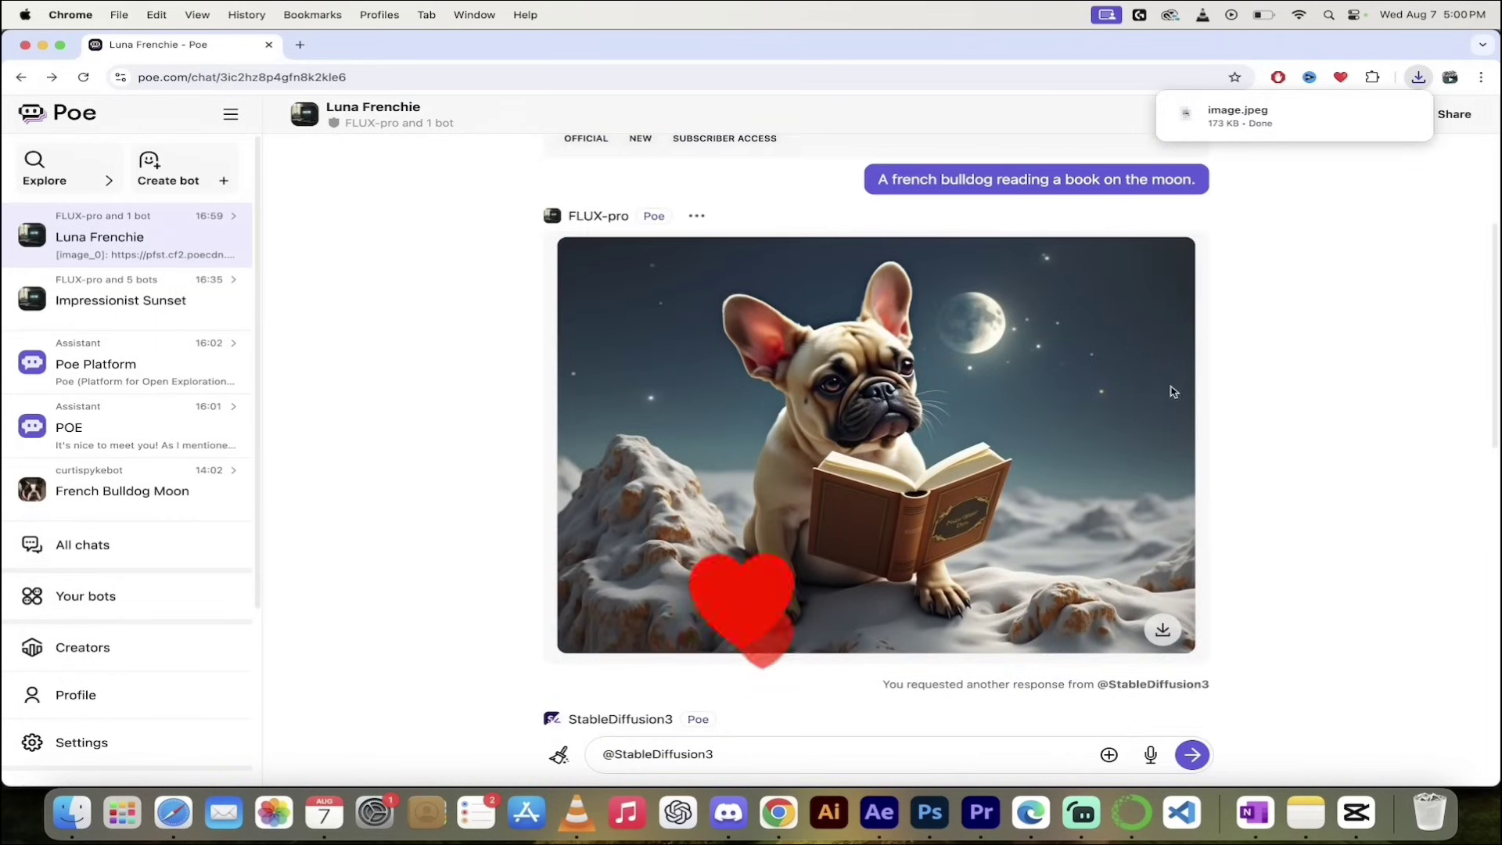
{"action": "scroll", "coordinate": [1071, 451], "scroll_direction": "down", "scroll_amount": 2}
{"action": "scroll", "coordinate": [1071, 451], "scroll_direction": "down", "scroll_amount": 1}
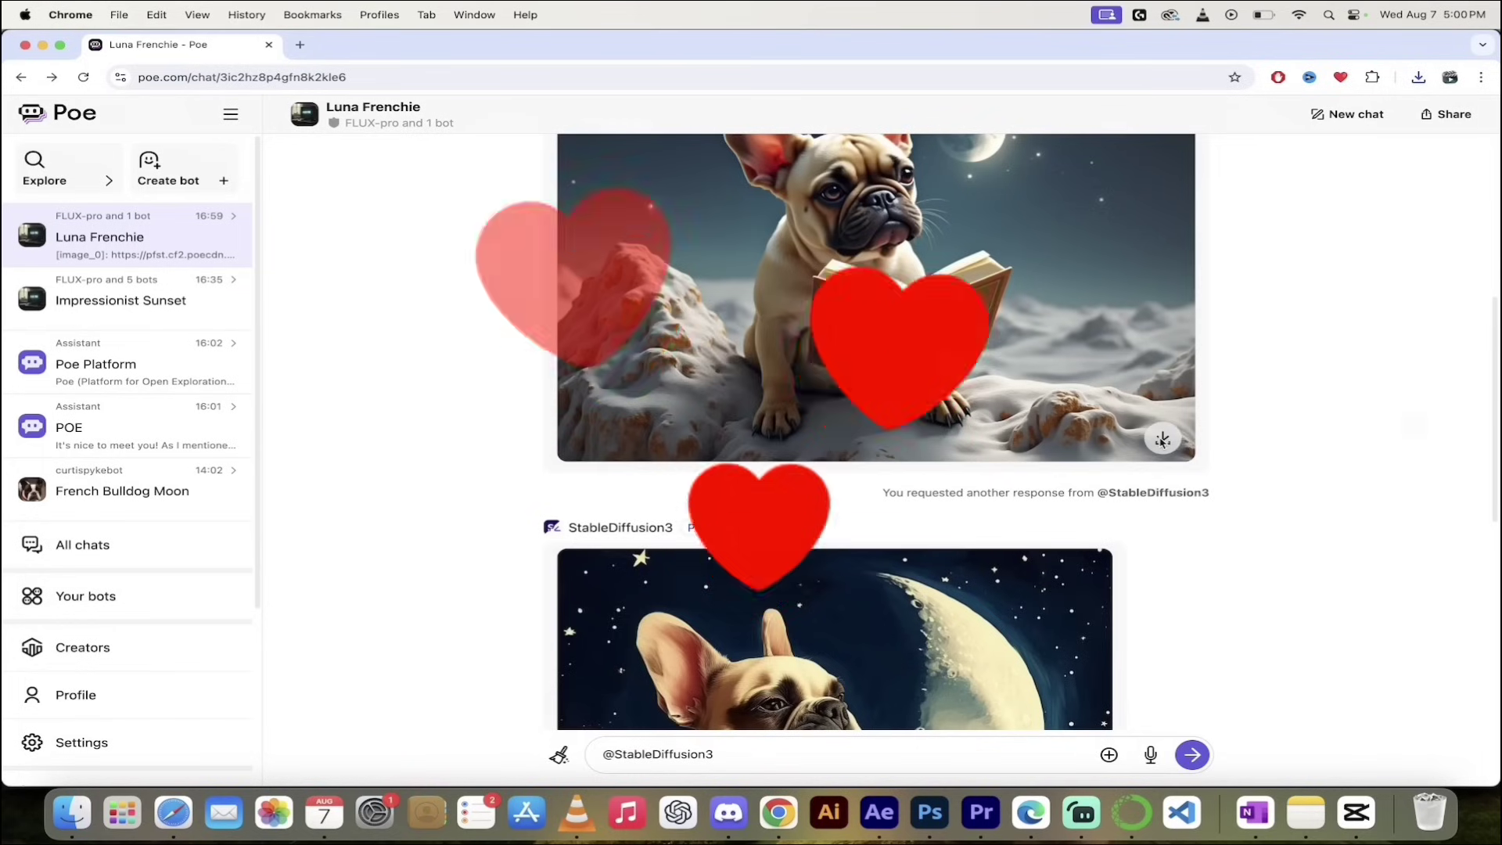
- Upscale the StableDiffusion3 image with the suggested PlaygroundUpscaler bot and compare the original with the upscaled version
{"action": "scroll", "coordinate": [1247, 580], "scroll_direction": "down", "scroll_amount": 5}
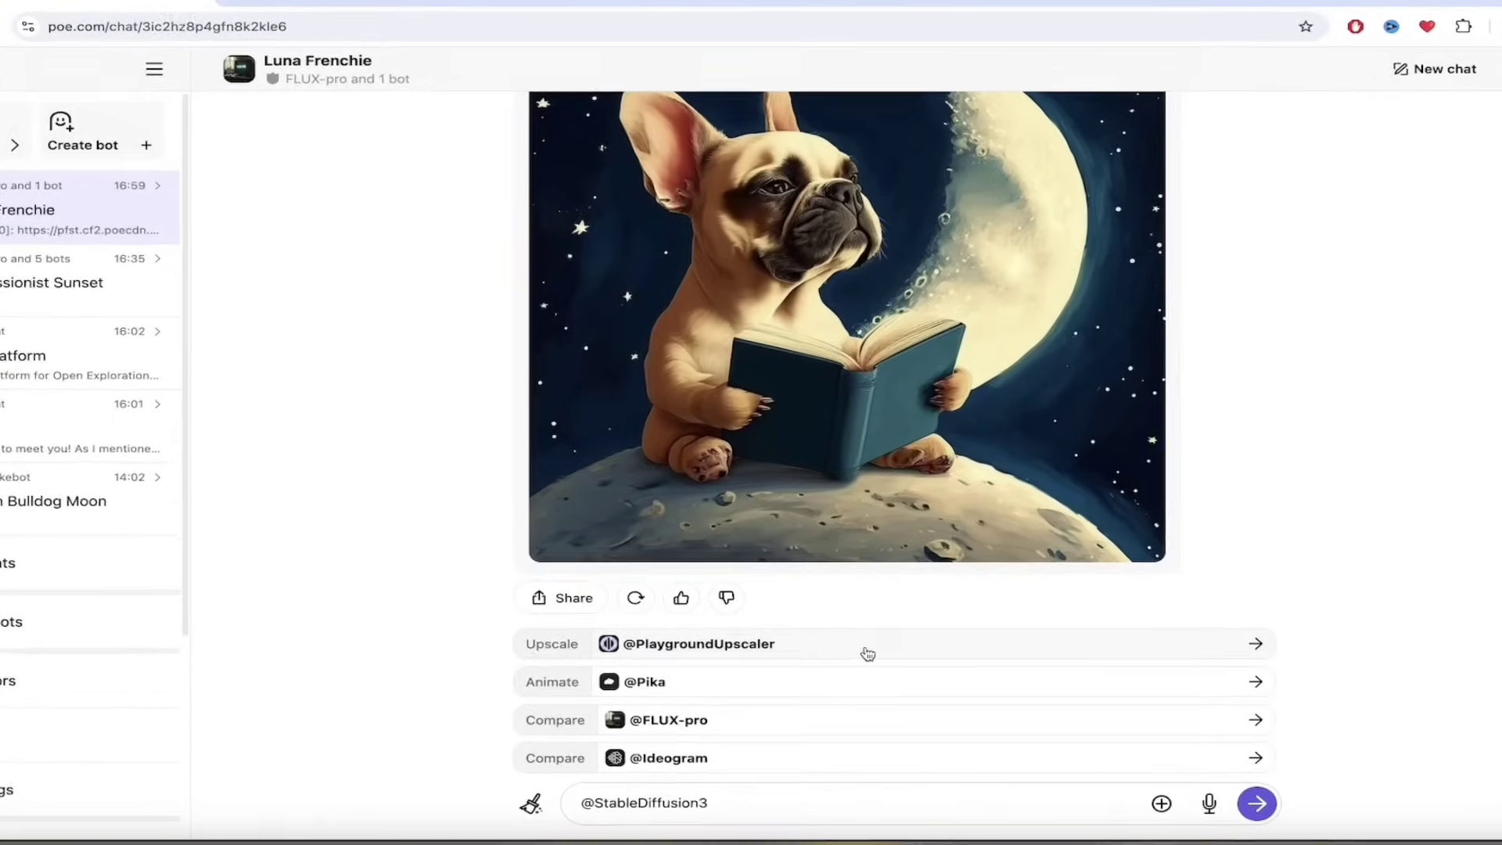
{"action": "left_click", "coordinate": [868, 654]}
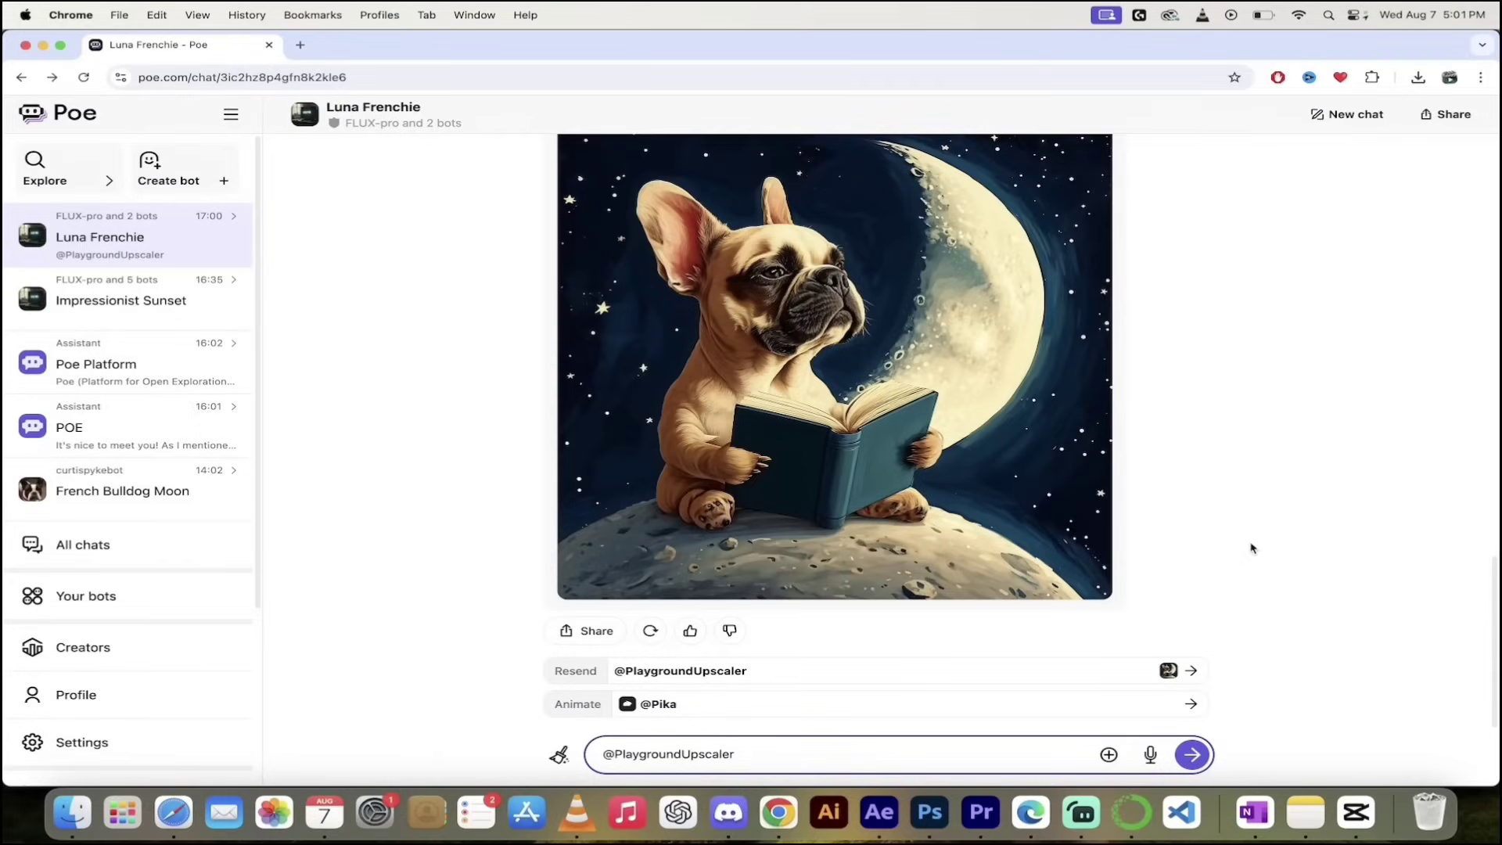
{"action": "scroll", "coordinate": [1252, 548], "scroll_direction": "up", "scroll_amount": 1}
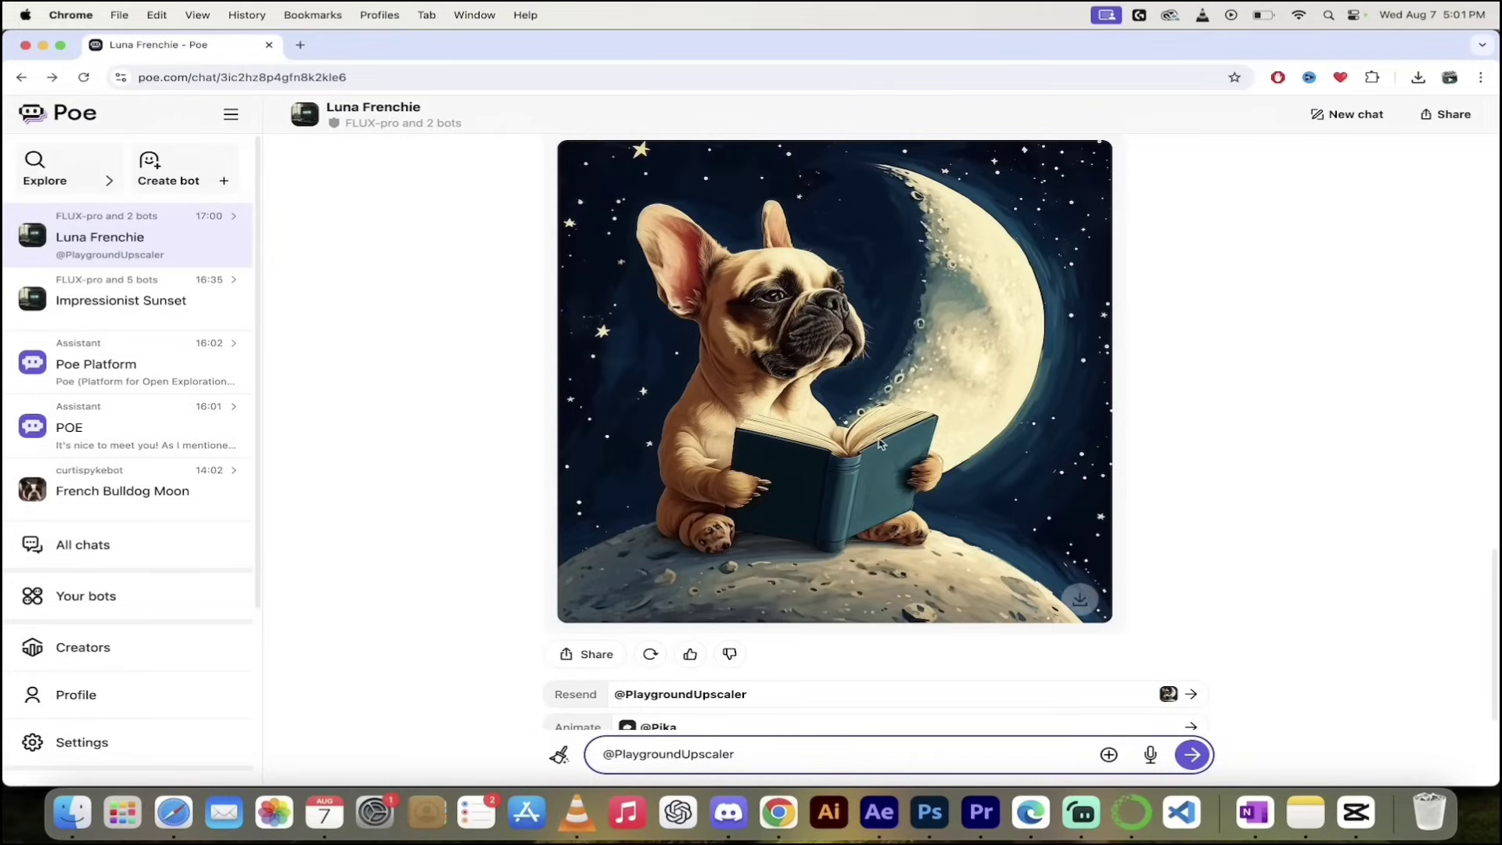
{"action": "key", "text": "Return"}
{"action": "scroll", "coordinate": [833, 435], "scroll_direction": "up", "scroll_amount": 5}
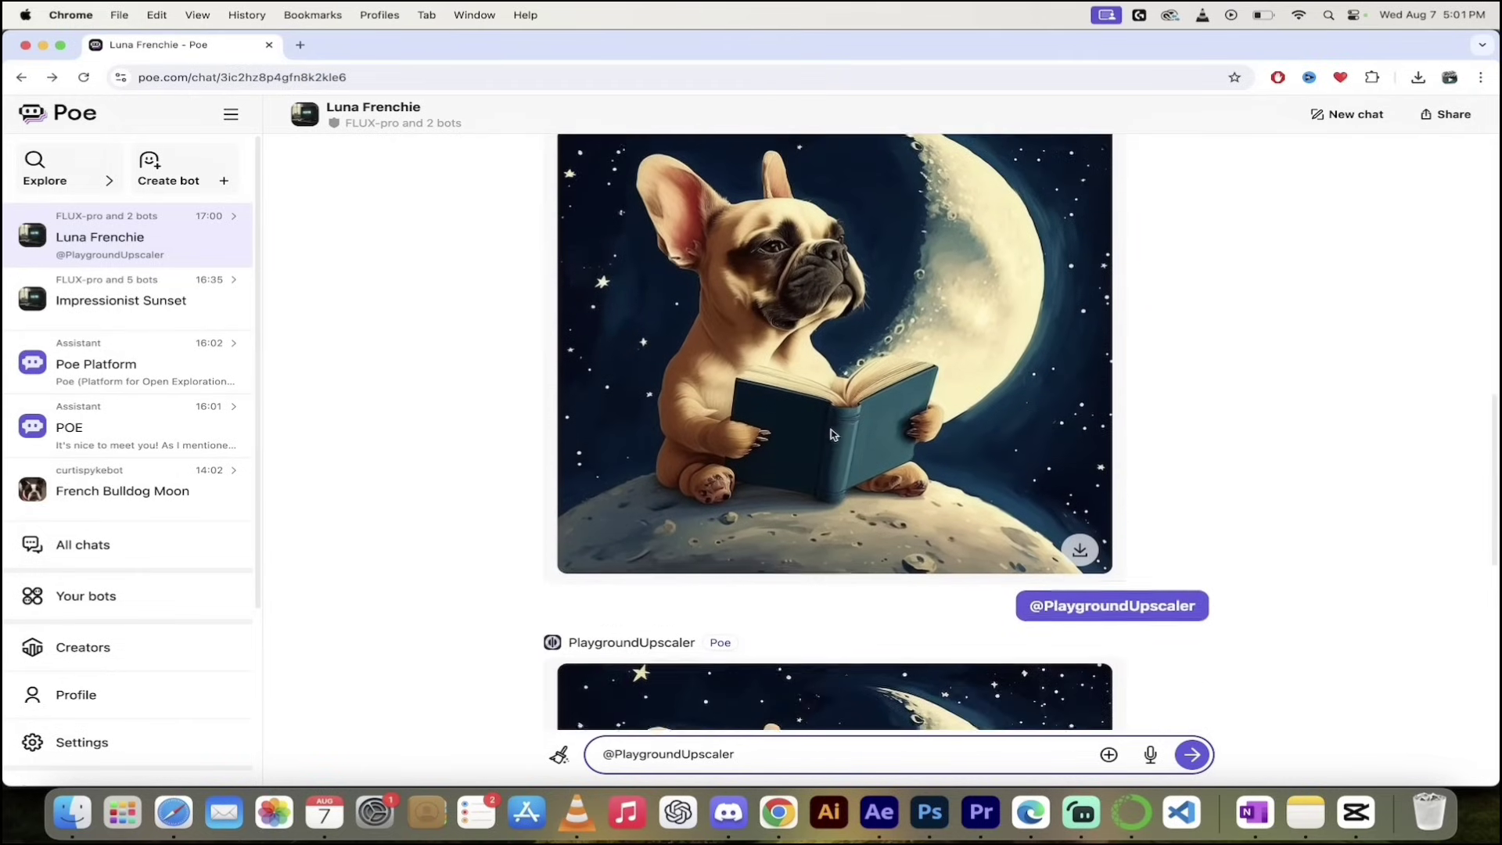
{"action": "left_click", "coordinate": [831, 349]}
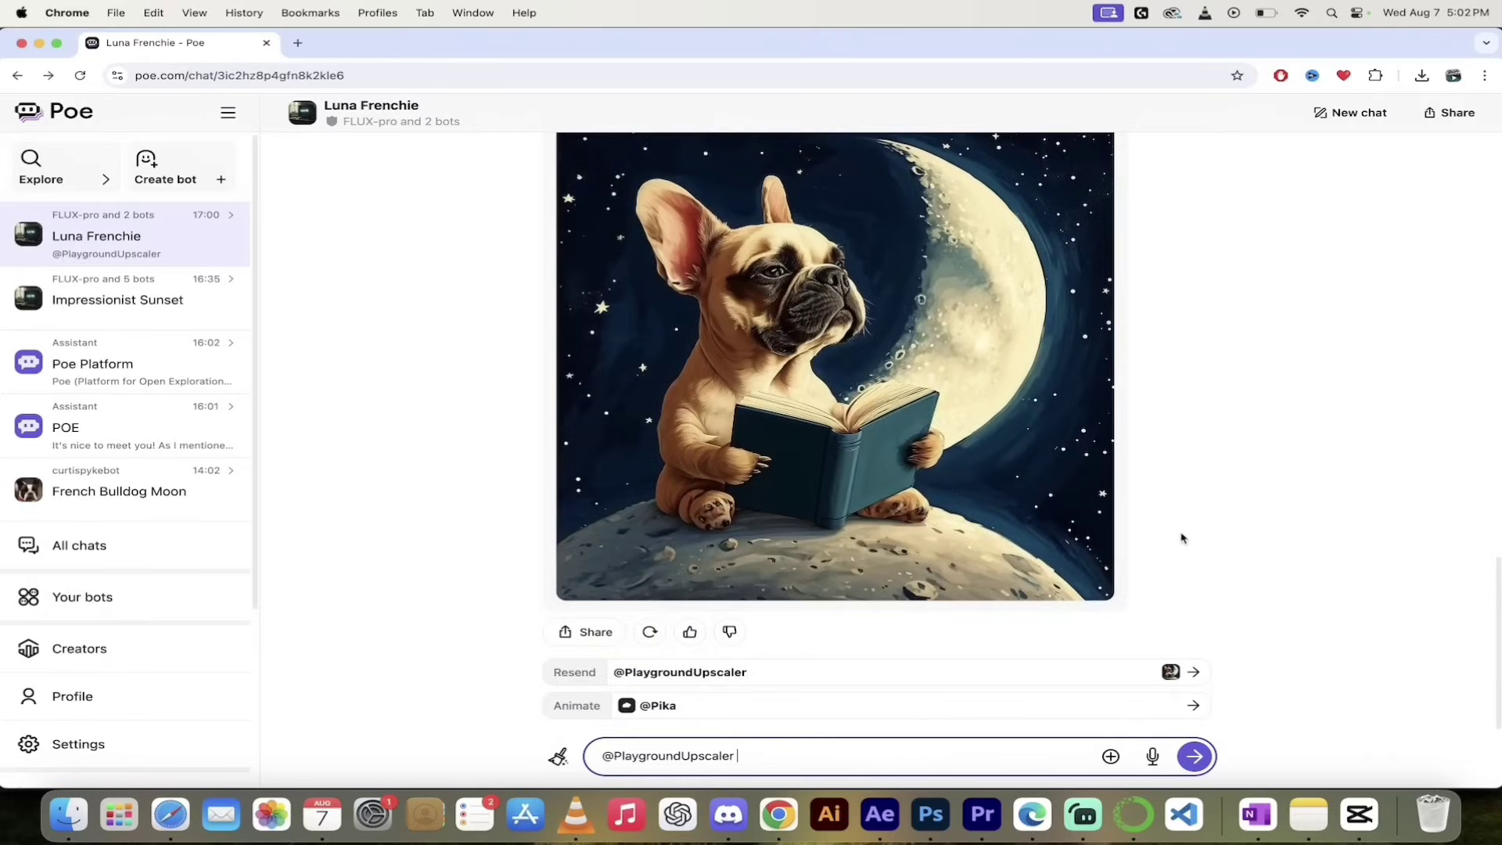
{"action": "left_click", "coordinate": [862, 354]}
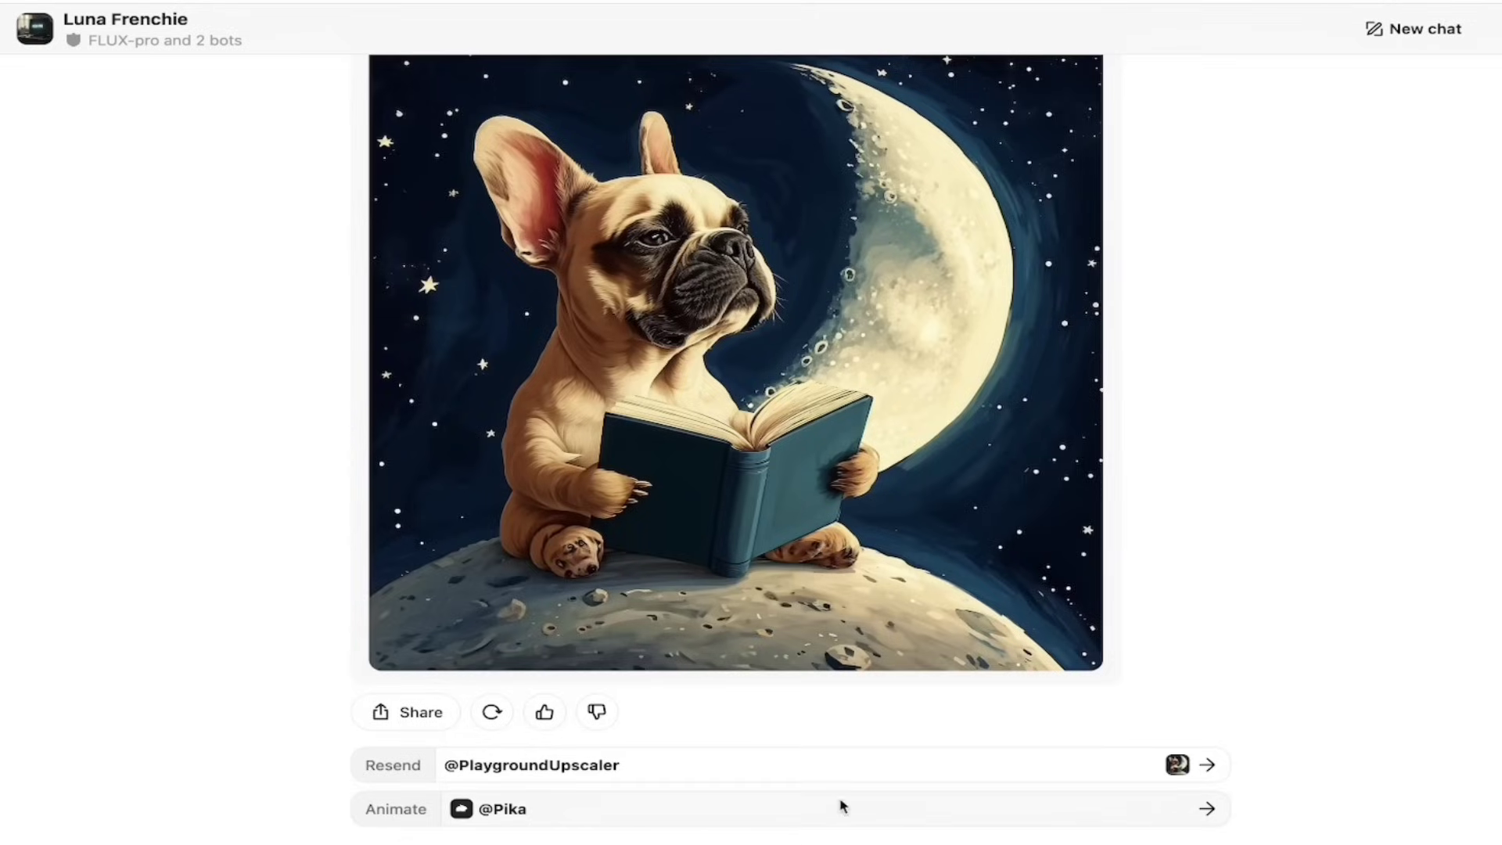
- Animate the upscaled bulldog image with Pika, adding the bot to the chat, and pause the generated video
{"action": "left_click", "coordinate": [509, 814]}
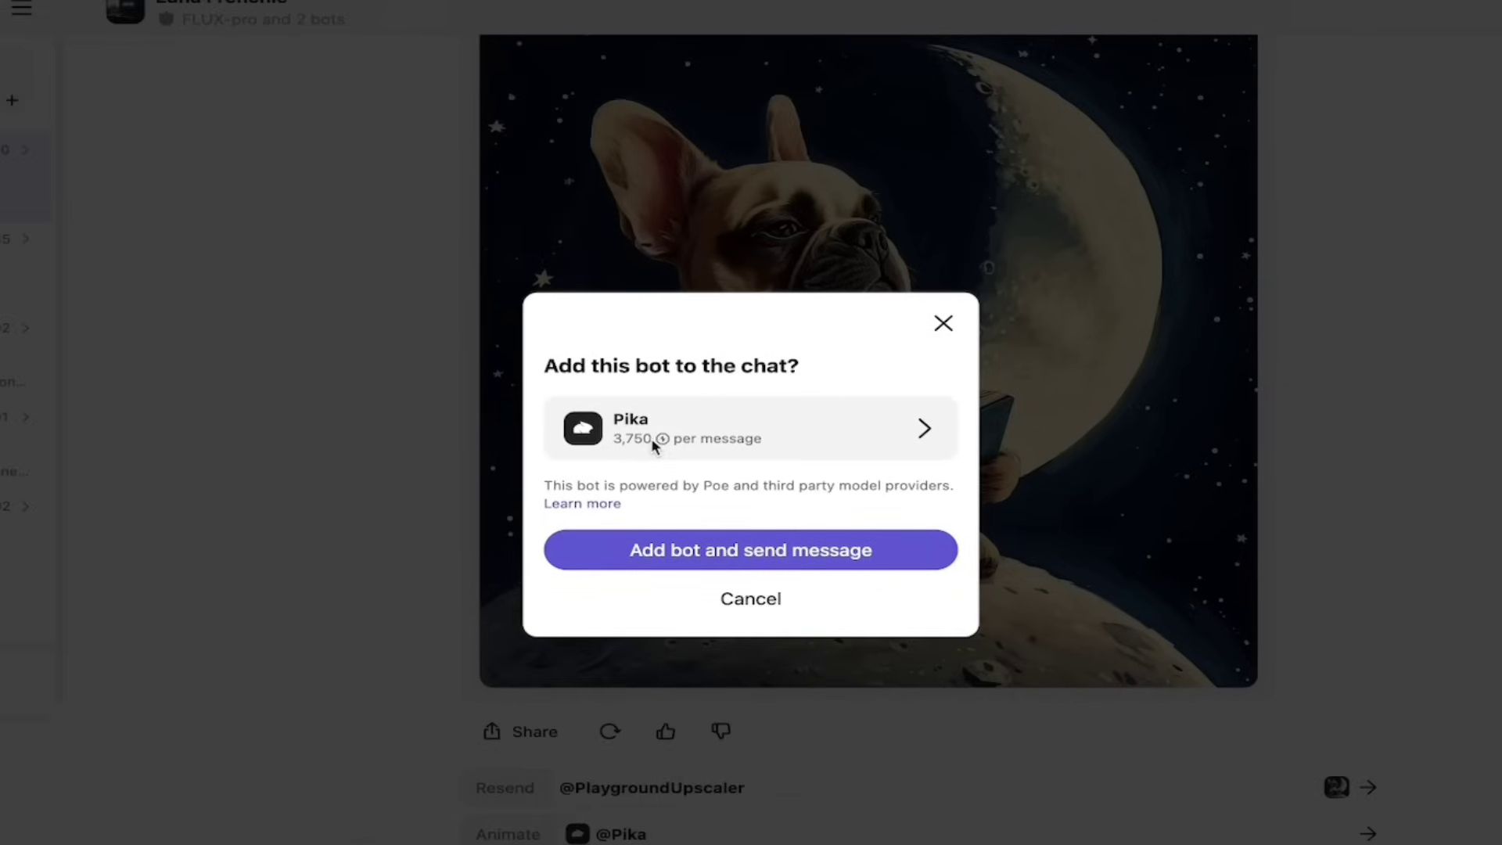
{"action": "left_click", "coordinate": [708, 552]}
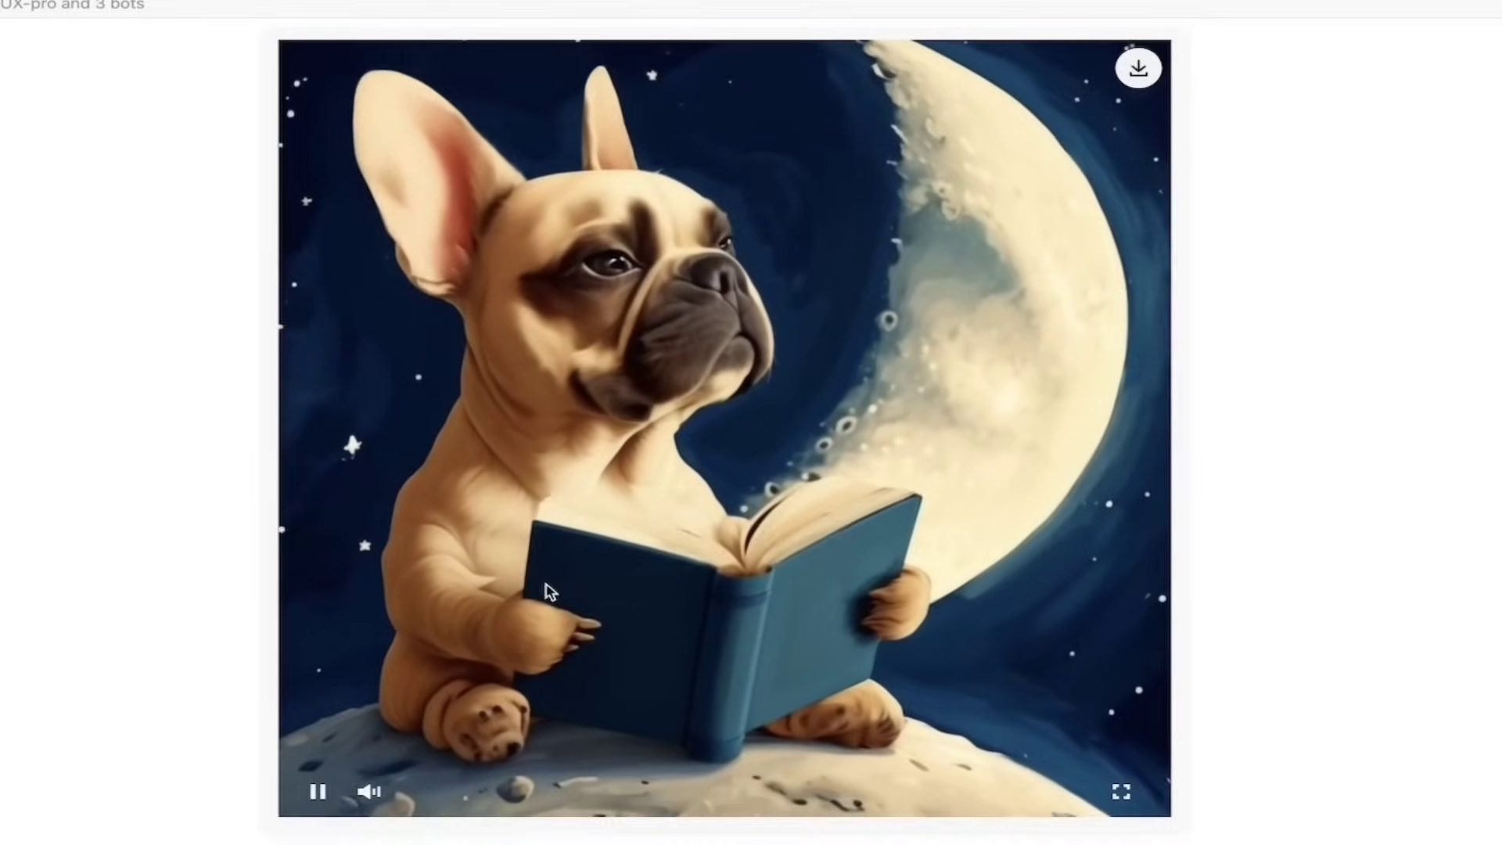
{"action": "left_click", "coordinate": [318, 791]}
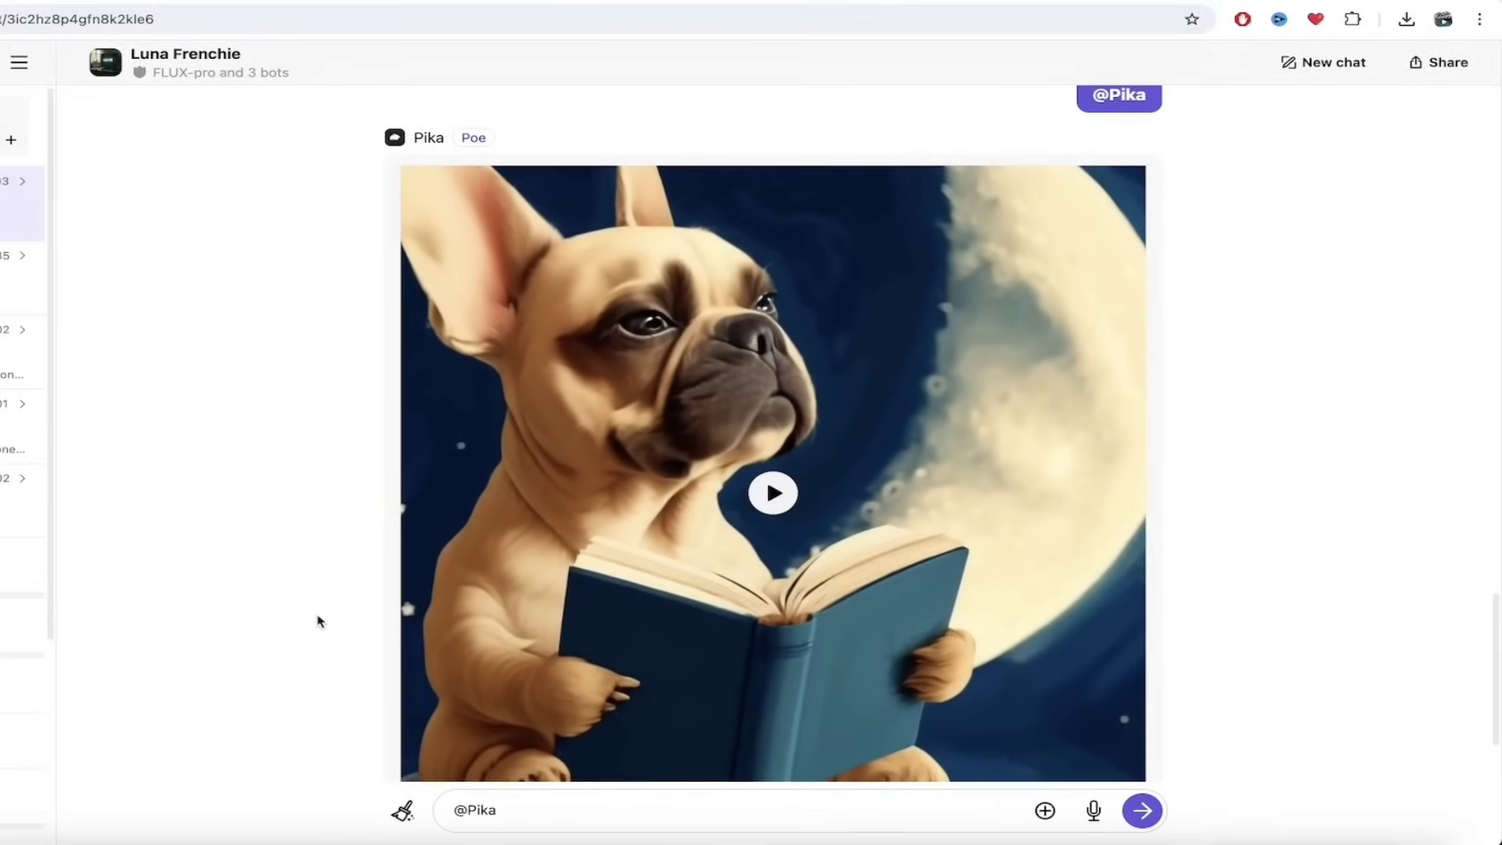
- Download the bulldog video generated by Pika
{"action": "scroll", "coordinate": [1283, 500], "scroll_direction": "down", "scroll_amount": 1}
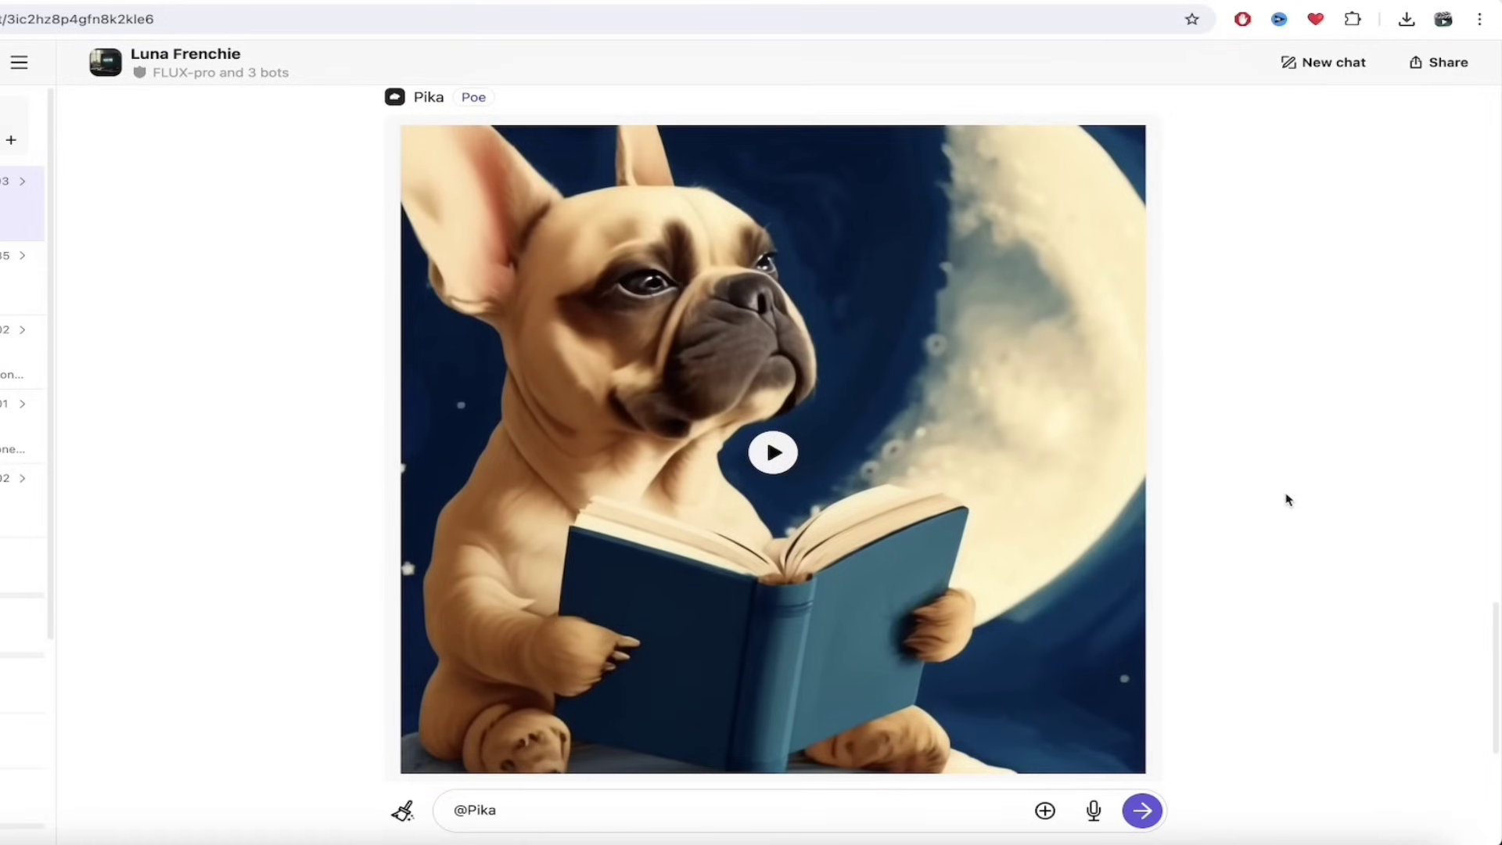
{"action": "mouse_move", "coordinate": [962, 389]}
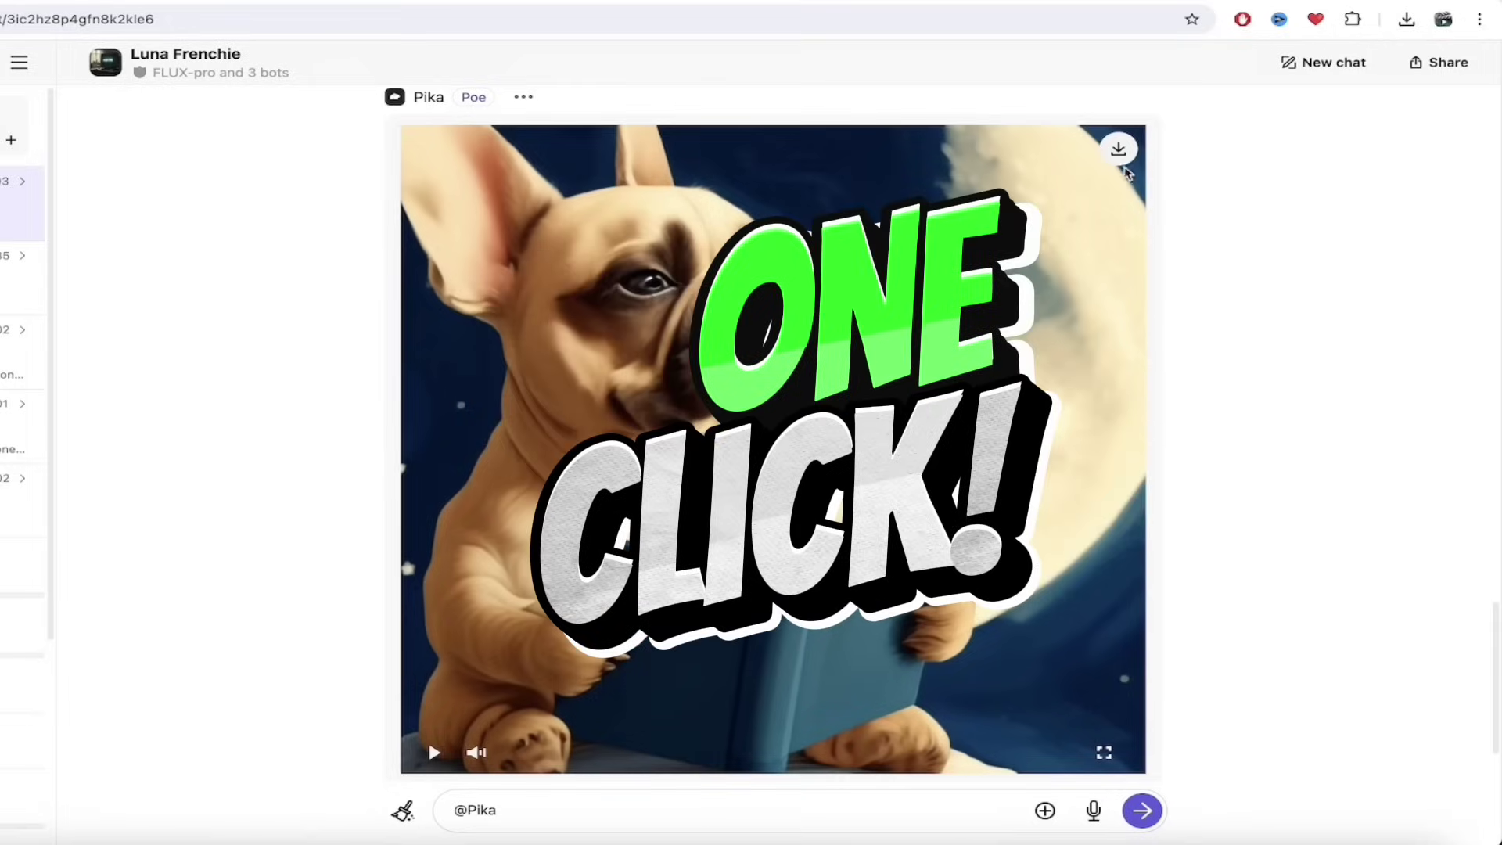
{"action": "left_click", "coordinate": [1119, 152]}
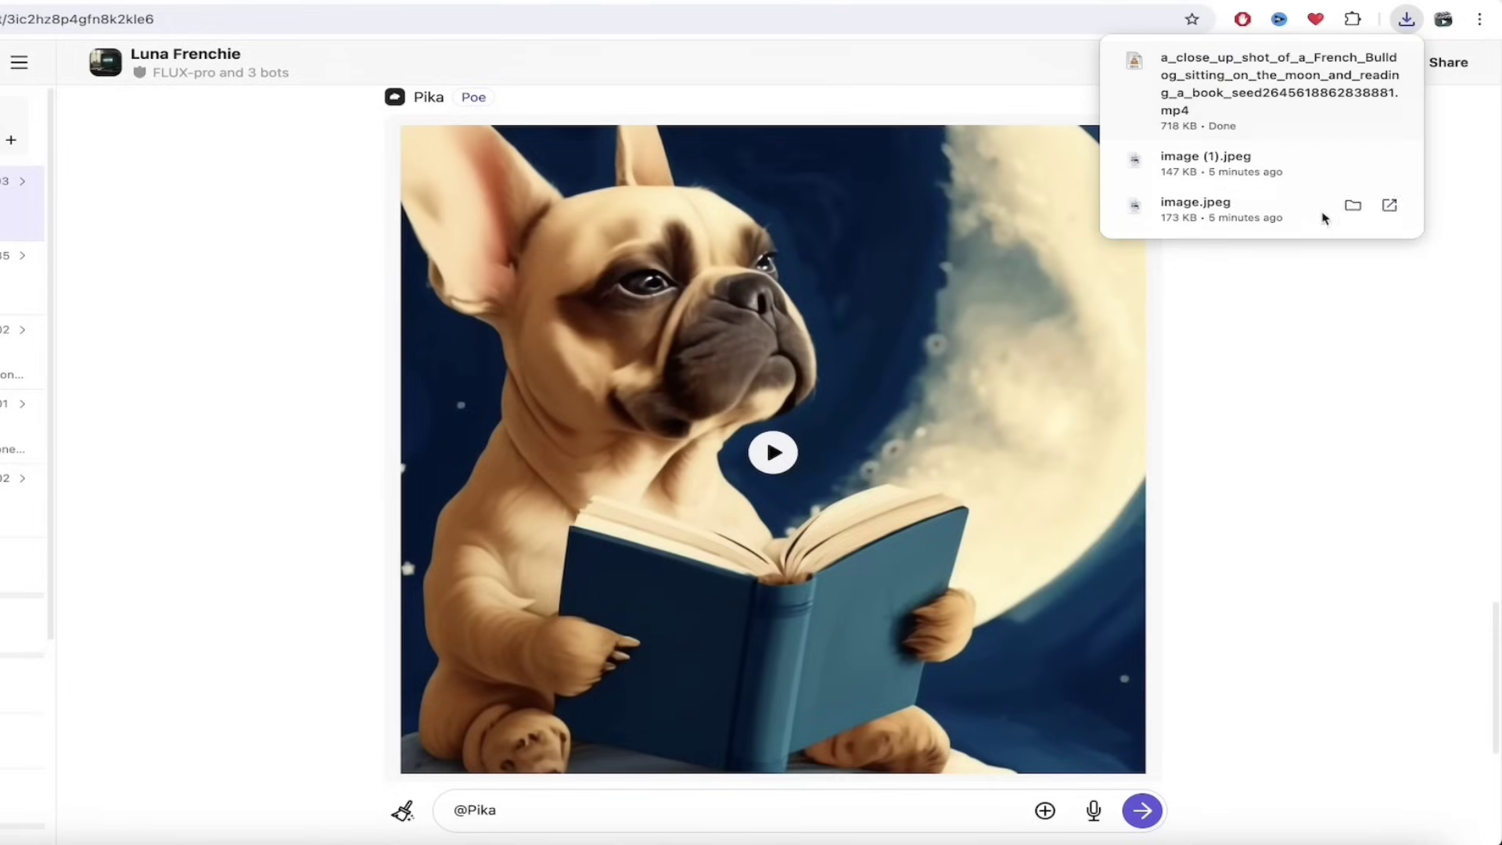
{"action": "scroll", "coordinate": [1248, 489], "scroll_direction": "down", "scroll_amount": 3}
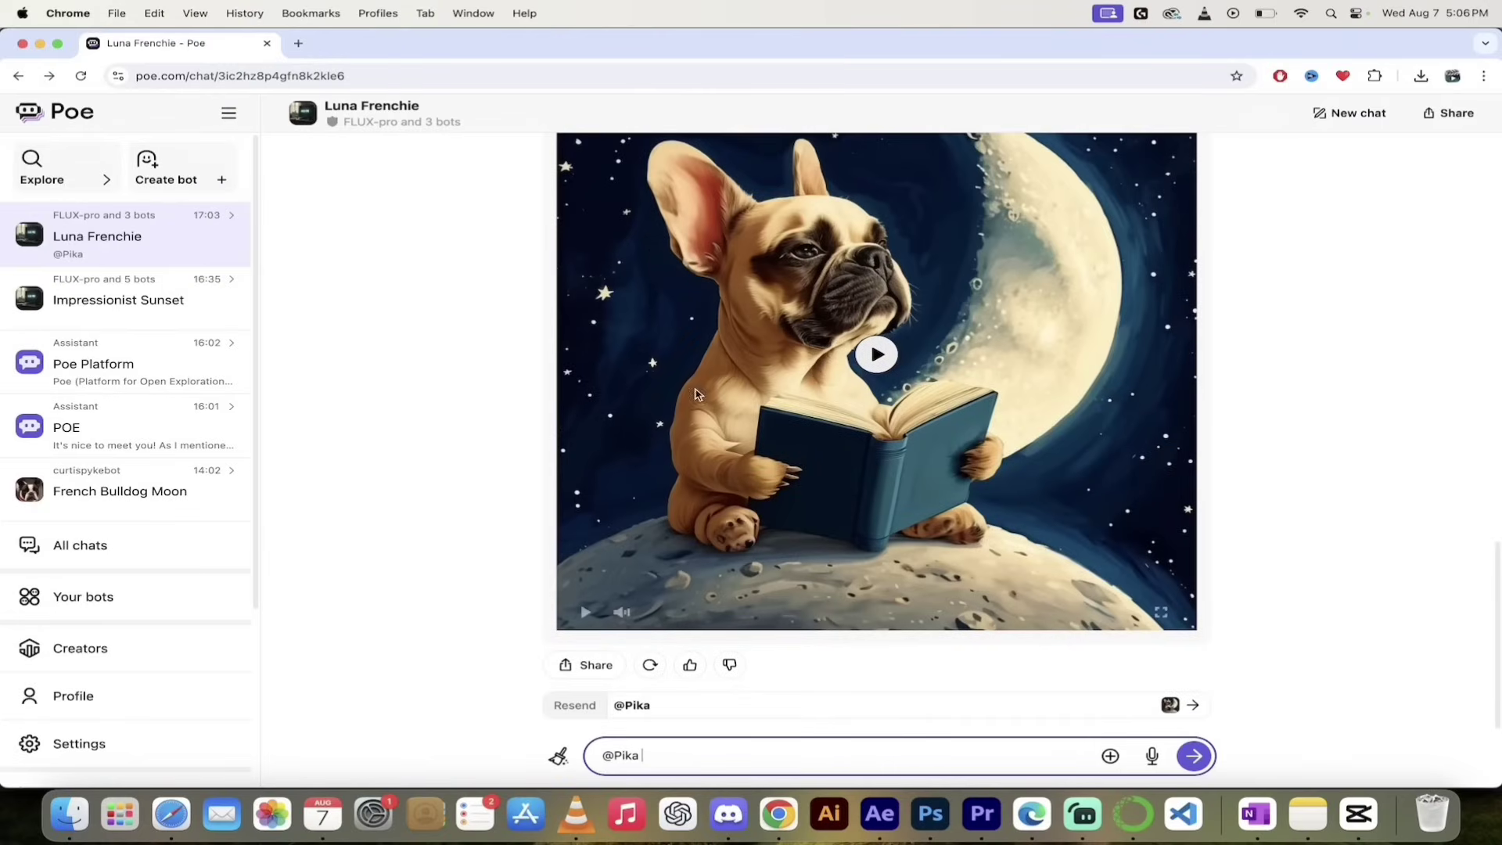
- Return to the bot explorer, filter by Image generation, and examine the official and community image bots on offer
{"action": "left_click", "coordinate": [88, 182]}
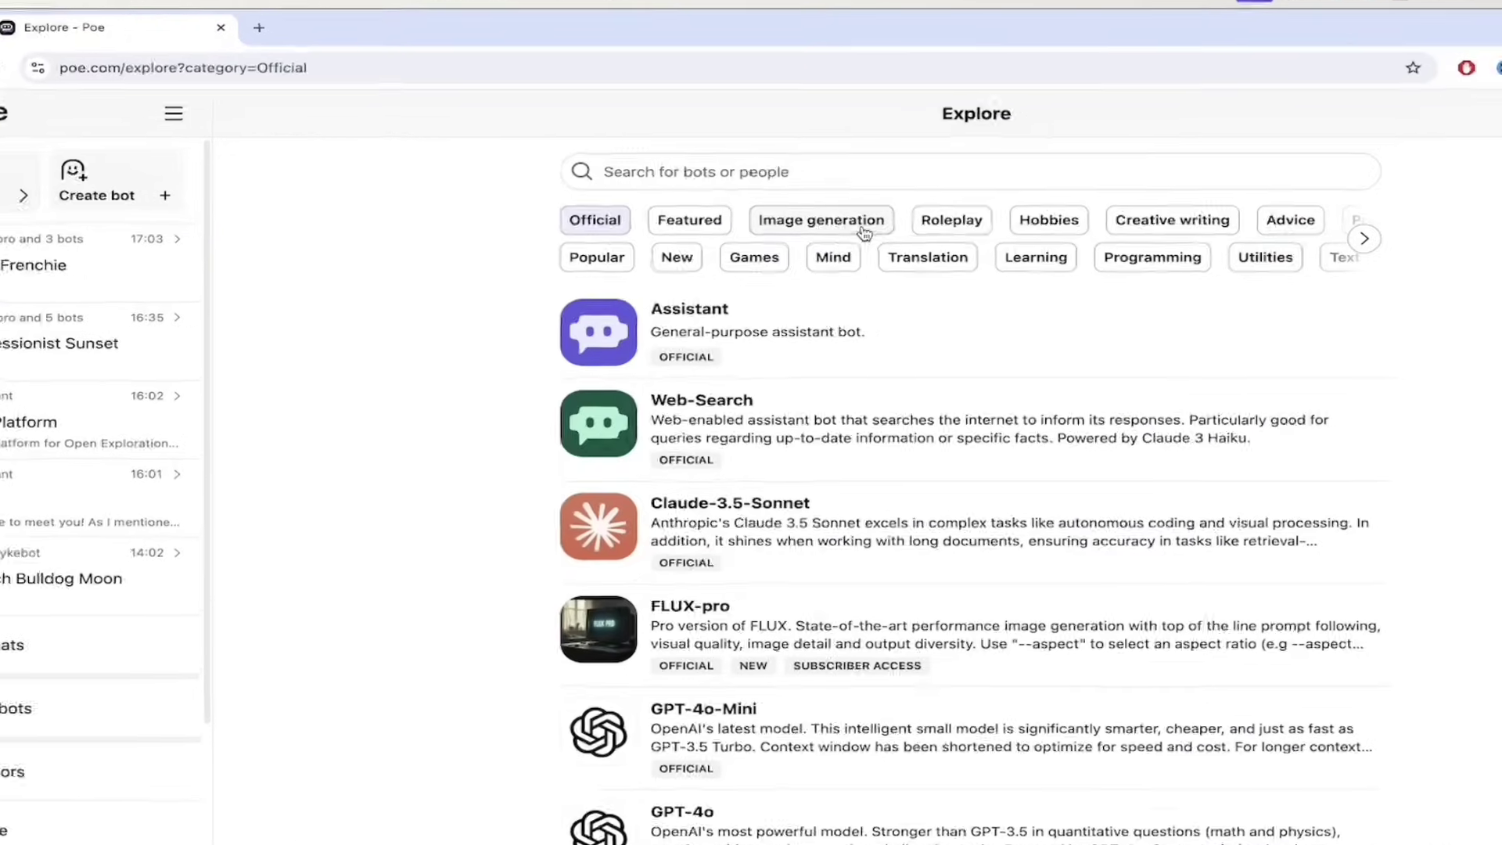
{"action": "left_click", "coordinate": [934, 238]}
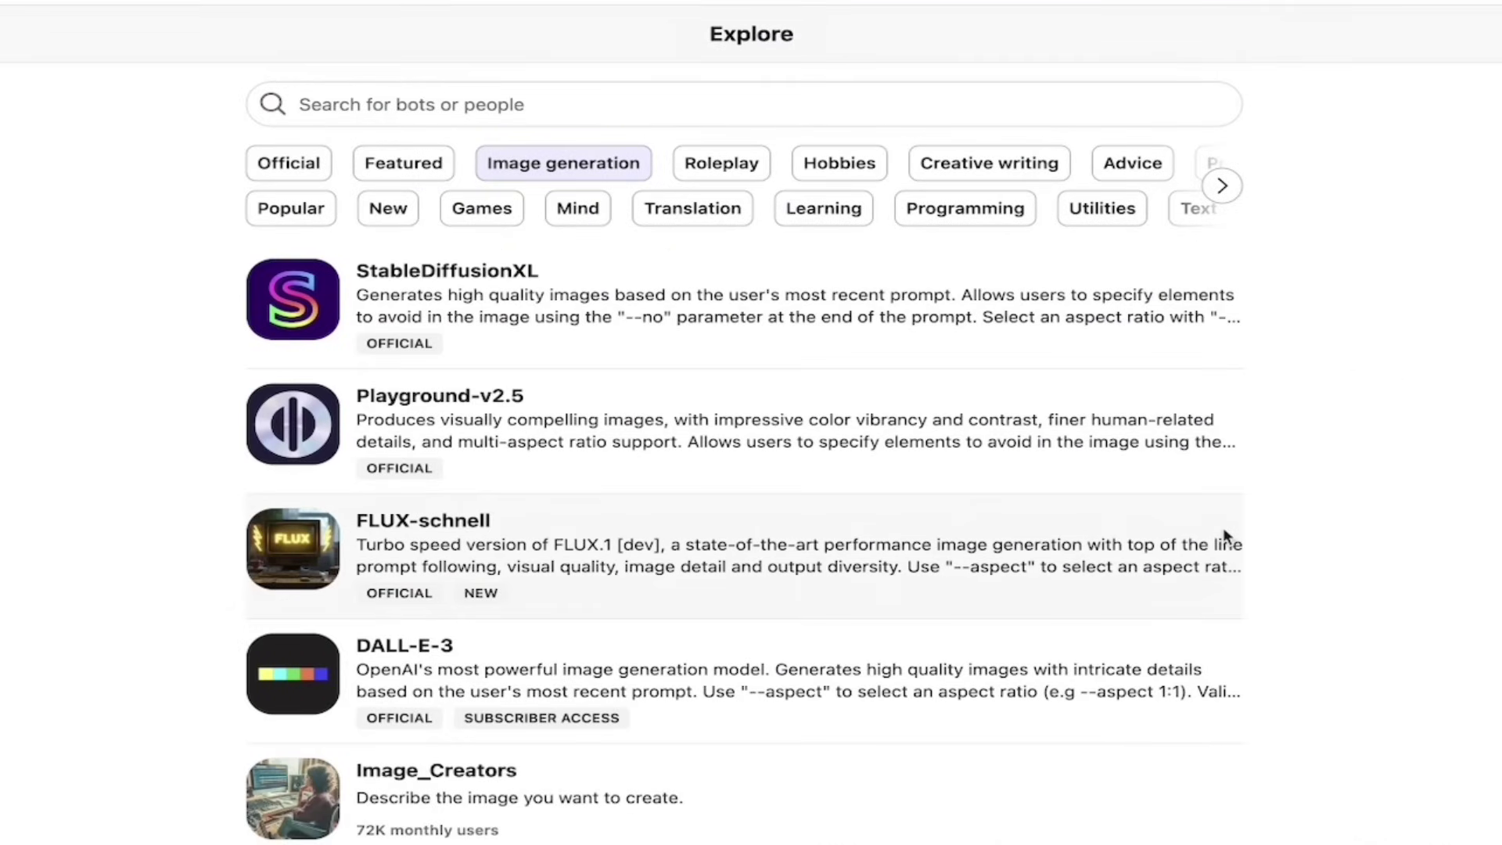
{"action": "scroll", "coordinate": [756, 630], "scroll_direction": "down", "scroll_amount": 2}
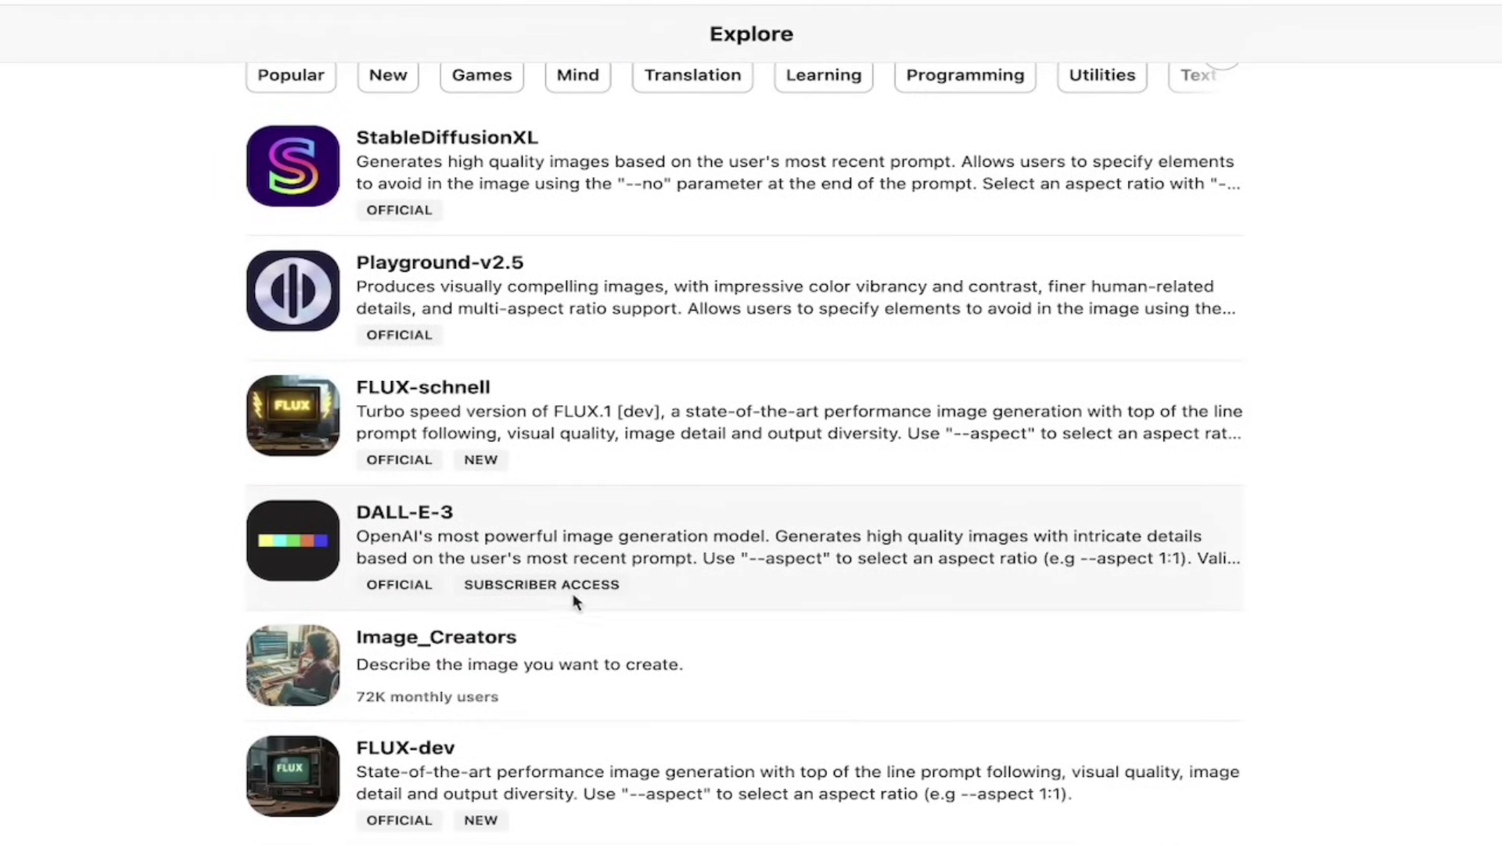
{"action": "scroll", "coordinate": [582, 605], "scroll_direction": "down", "scroll_amount": 5}
{"action": "scroll", "coordinate": [585, 604], "scroll_direction": "down", "scroll_amount": 3}
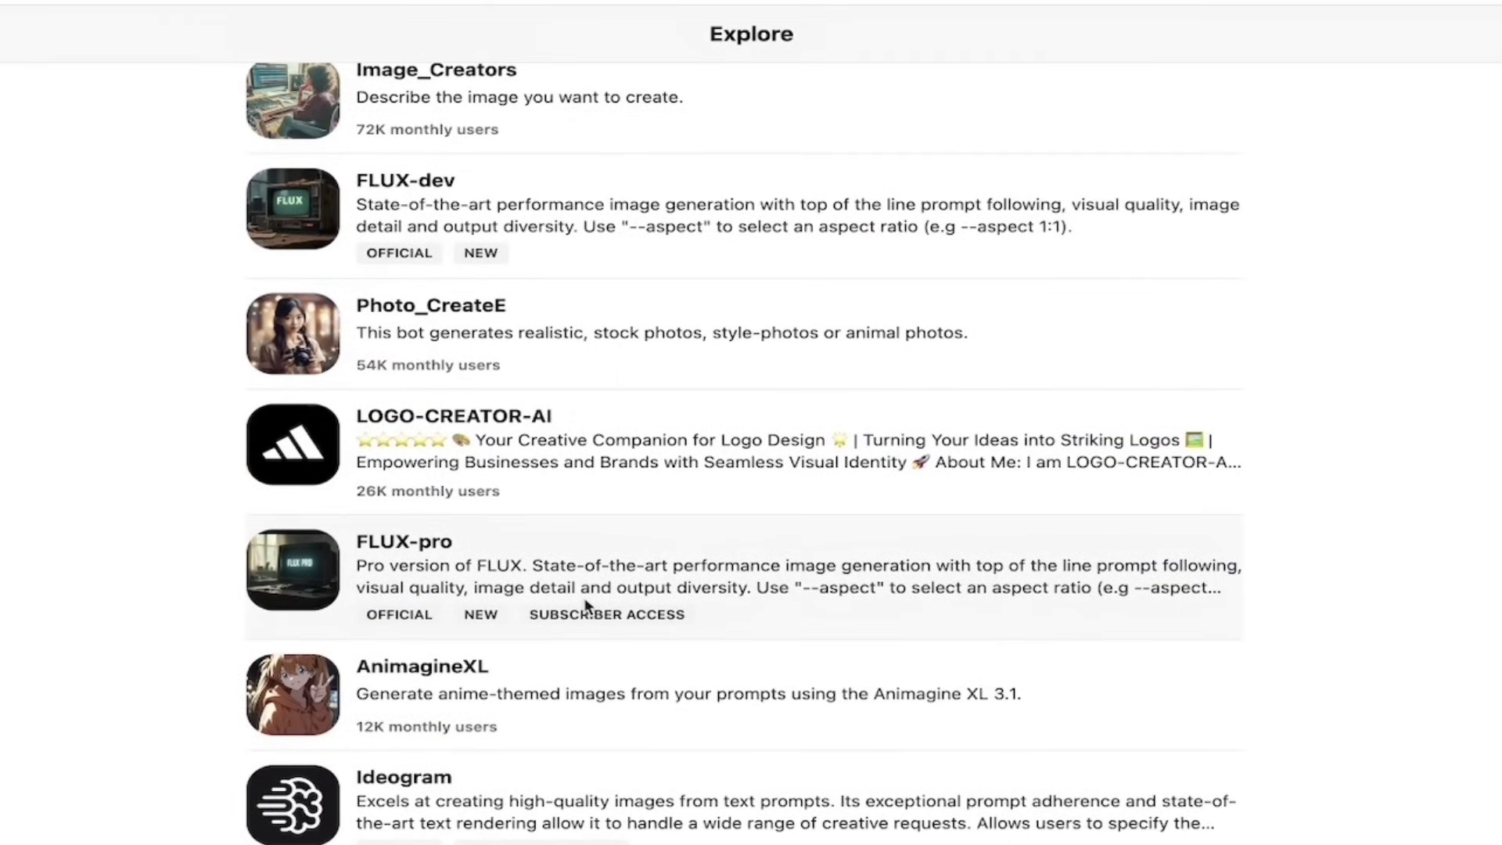
{"action": "scroll", "coordinate": [585, 605], "scroll_direction": "down", "scroll_amount": 3}
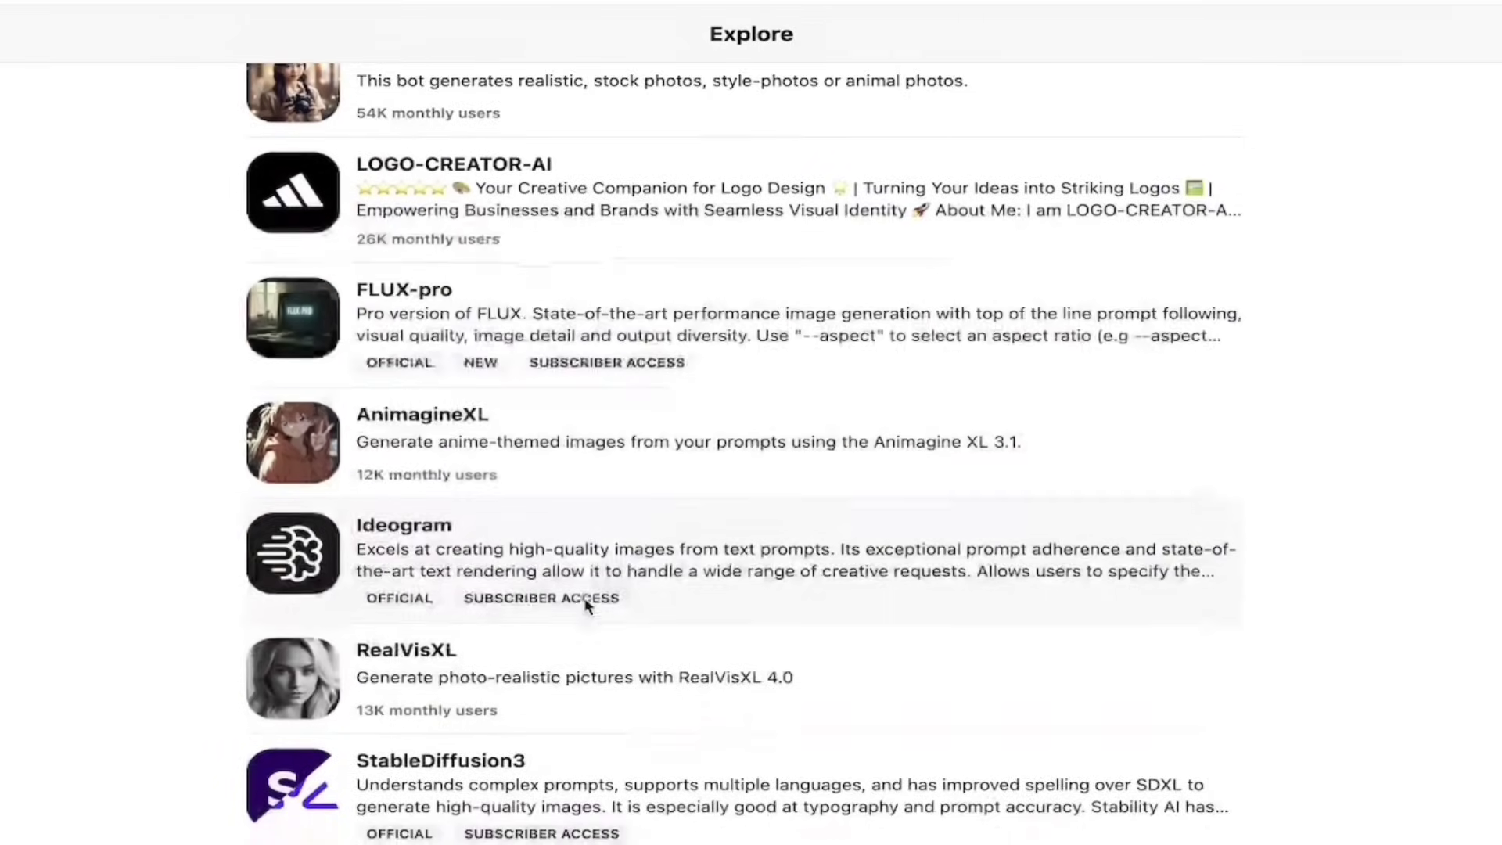
{"action": "scroll", "coordinate": [712, 643], "scroll_direction": "down", "scroll_amount": 2}
{"action": "scroll", "coordinate": [714, 643], "scroll_direction": "down", "scroll_amount": 7}
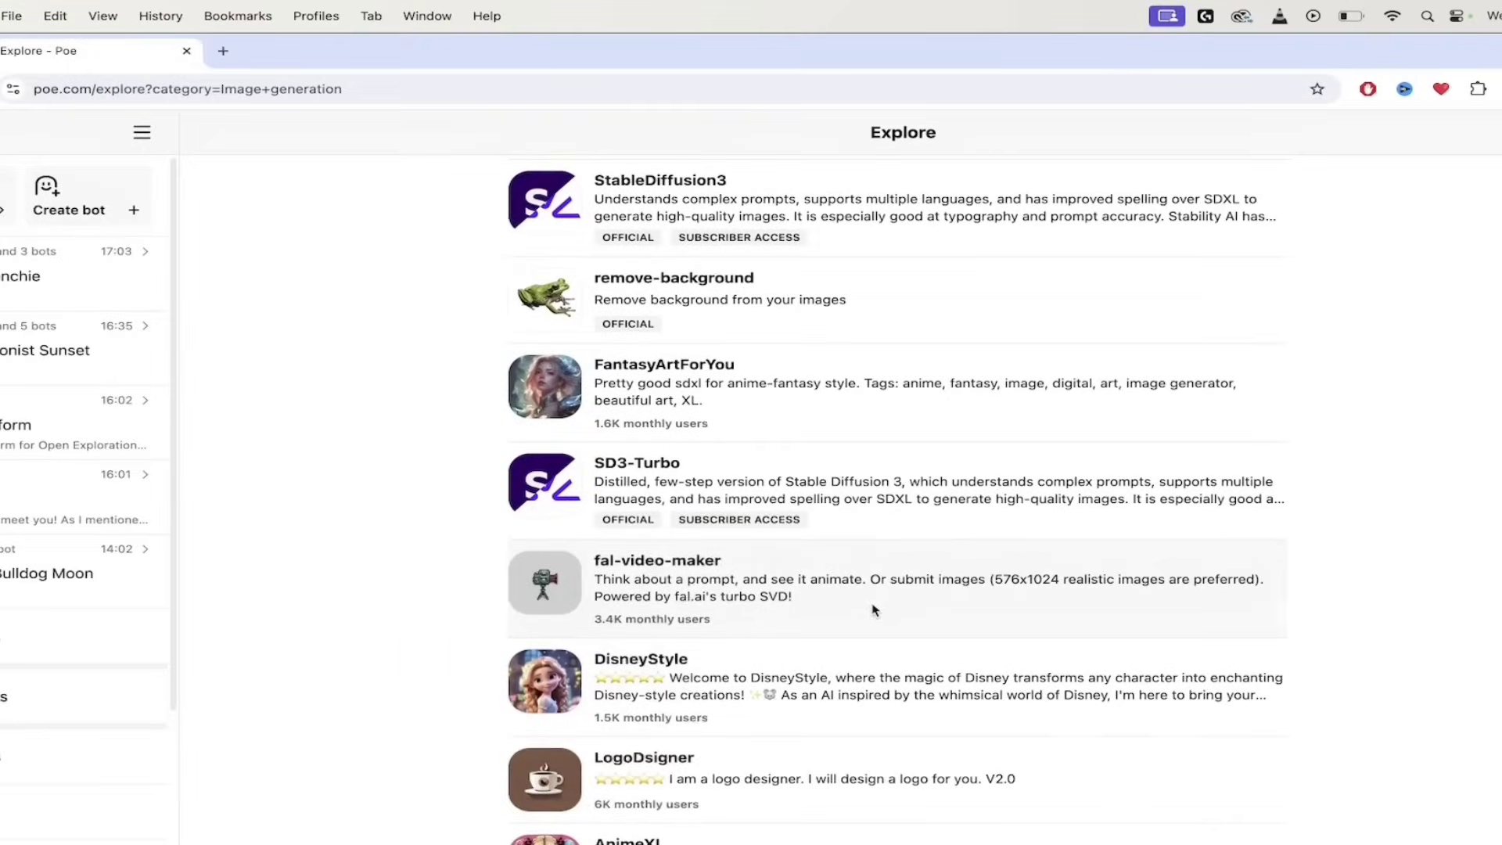
{"action": "scroll", "coordinate": [874, 610], "scroll_direction": "down", "scroll_amount": 2}
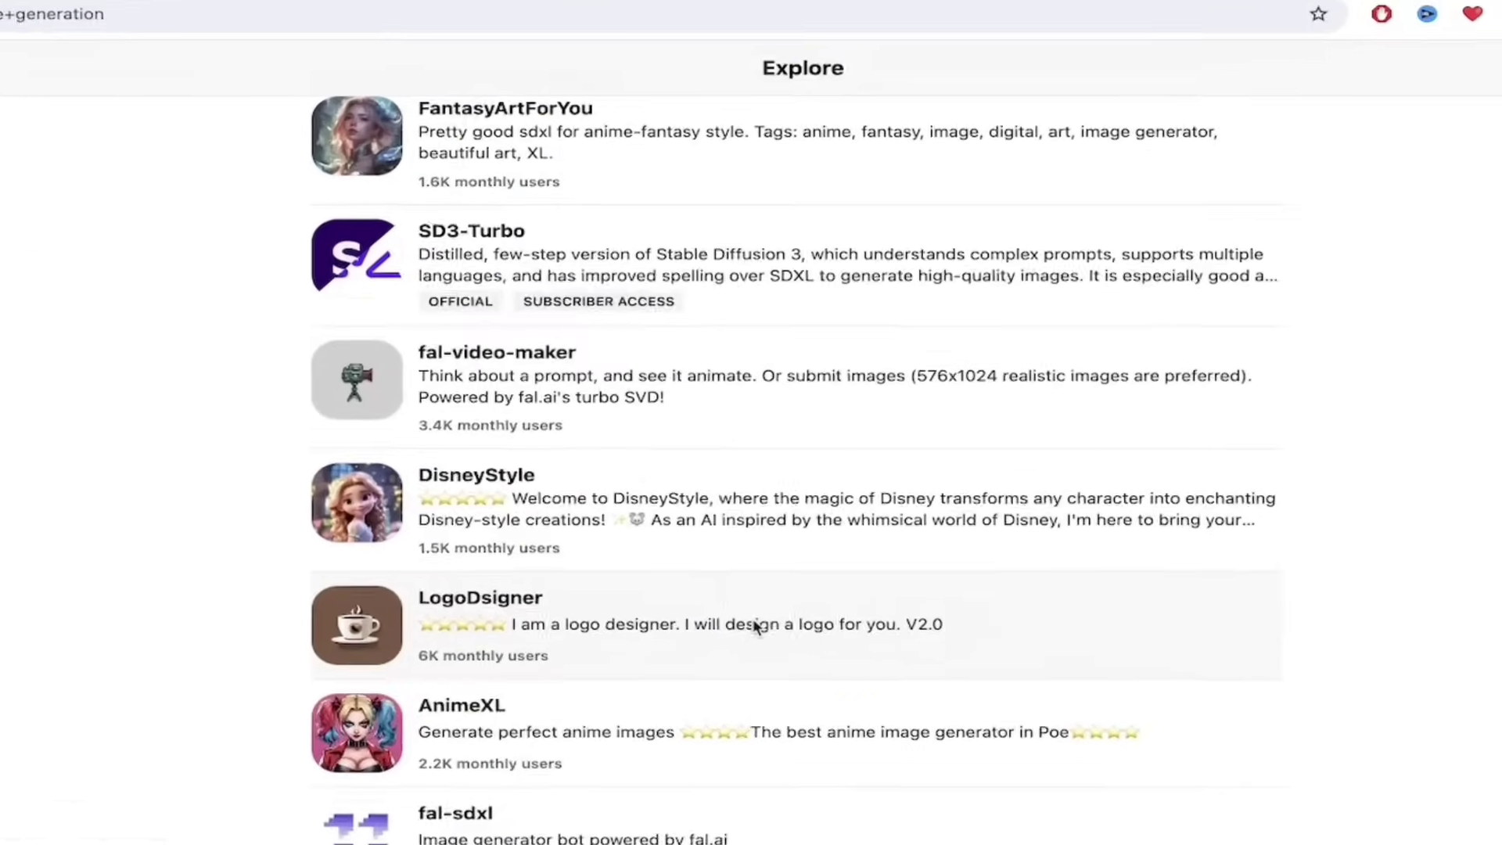
{"action": "scroll", "coordinate": [752, 618], "scroll_direction": "down", "scroll_amount": 2}
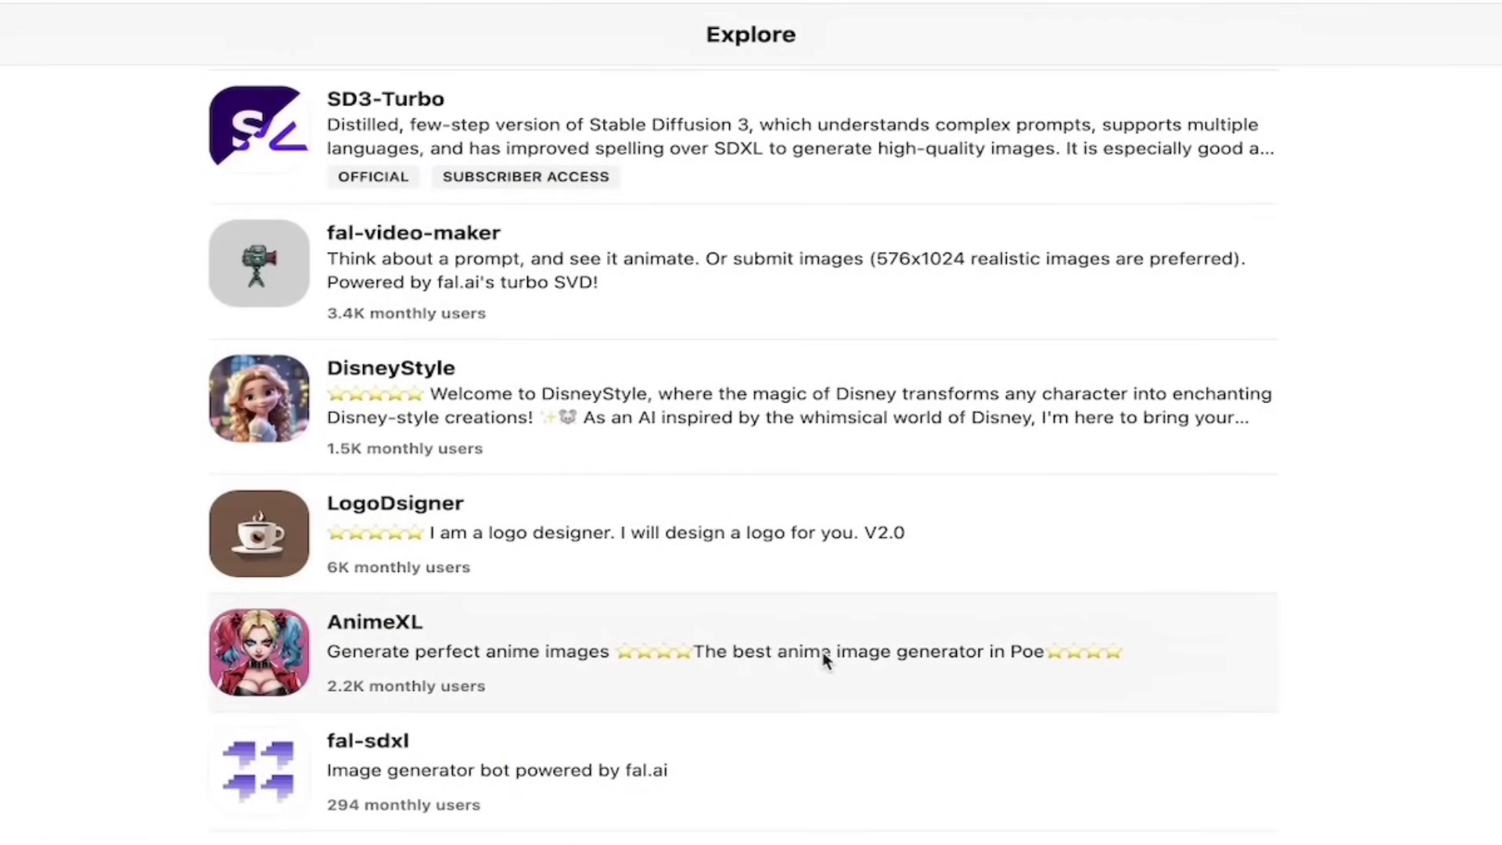
{"action": "scroll", "coordinate": [824, 660], "scroll_direction": "down", "scroll_amount": 4}
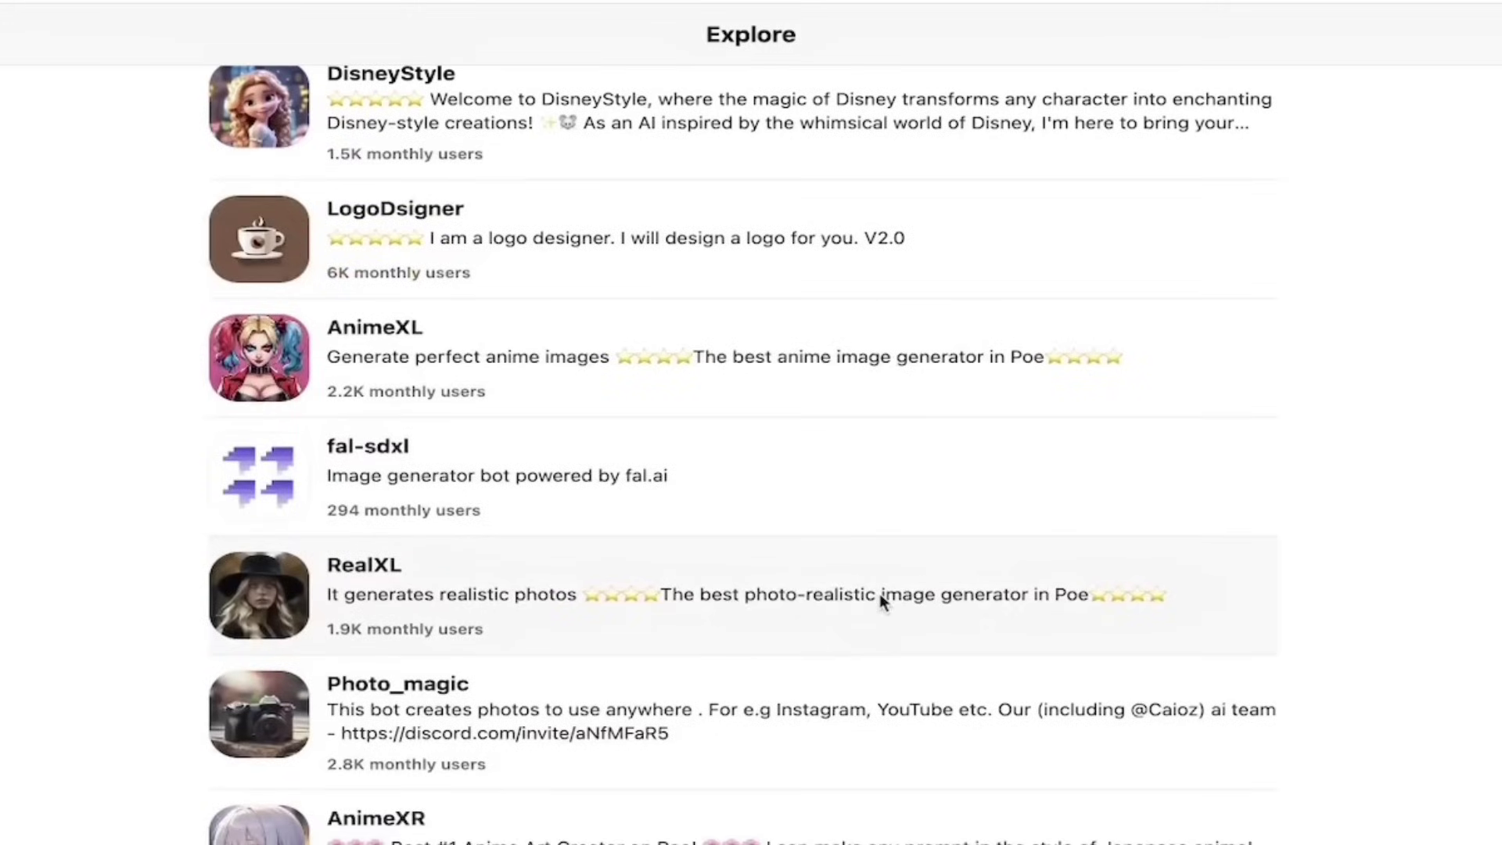
{"action": "scroll", "coordinate": [880, 597], "scroll_direction": "down", "scroll_amount": 2}
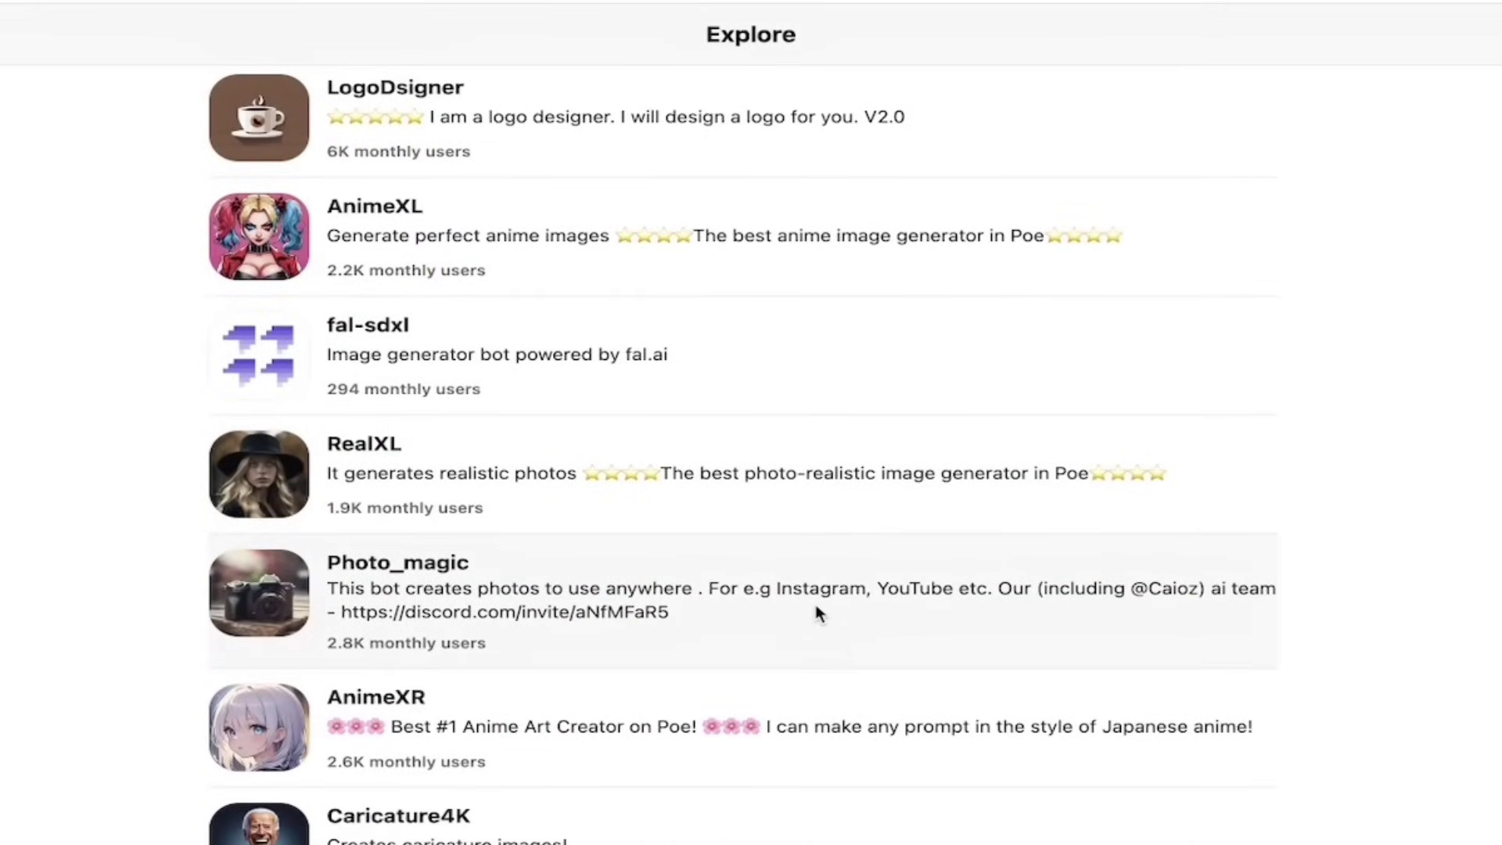
{"action": "scroll", "coordinate": [816, 613], "scroll_direction": "down", "scroll_amount": 3}
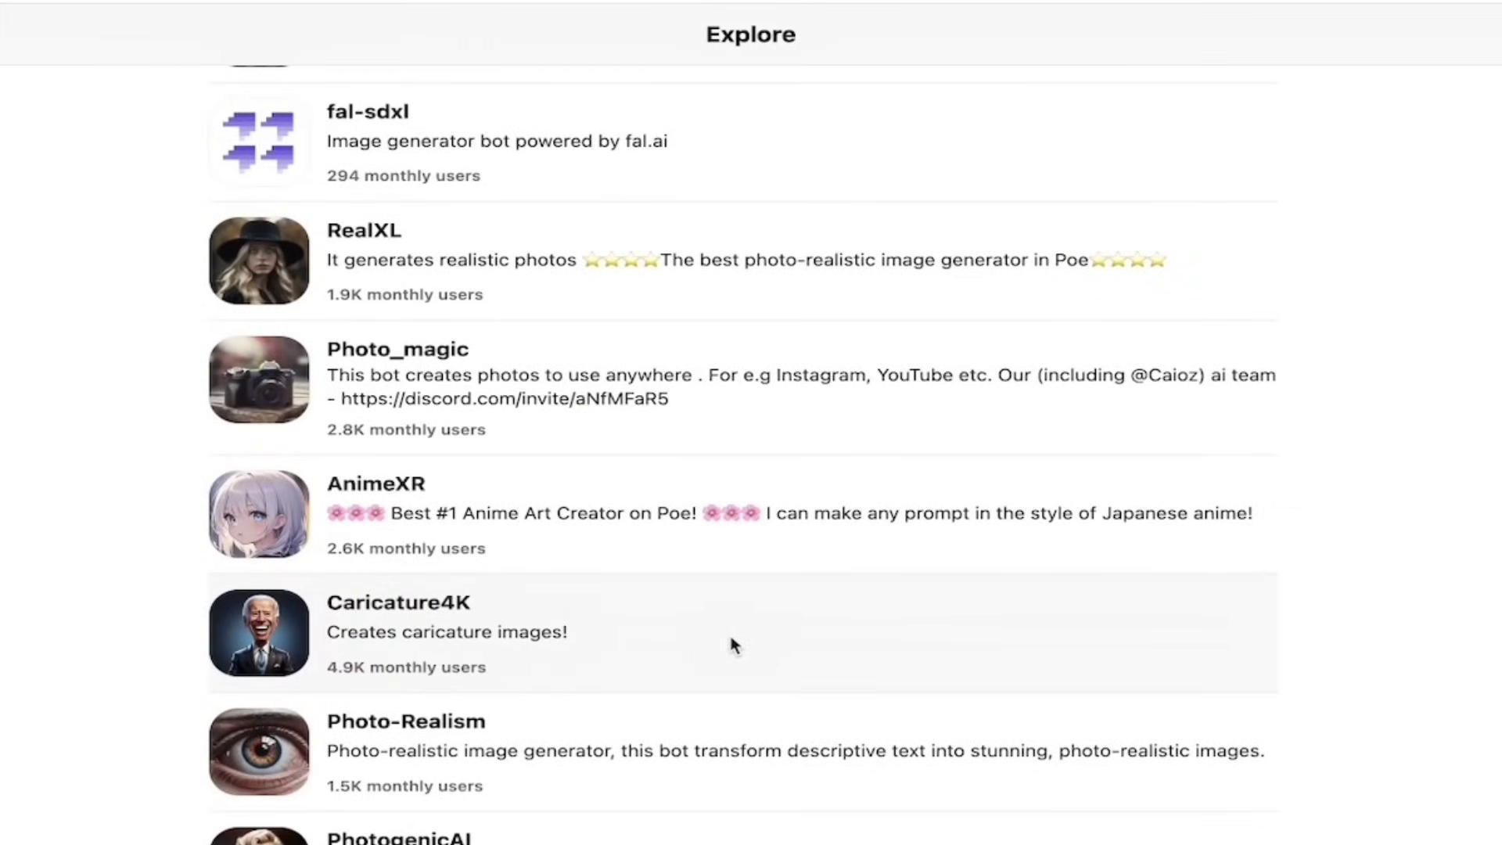
- Open a chat with the LogoDsigner bot, view its bot details and close them
{"action": "scroll", "coordinate": [731, 636], "scroll_direction": "up", "scroll_amount": 1}
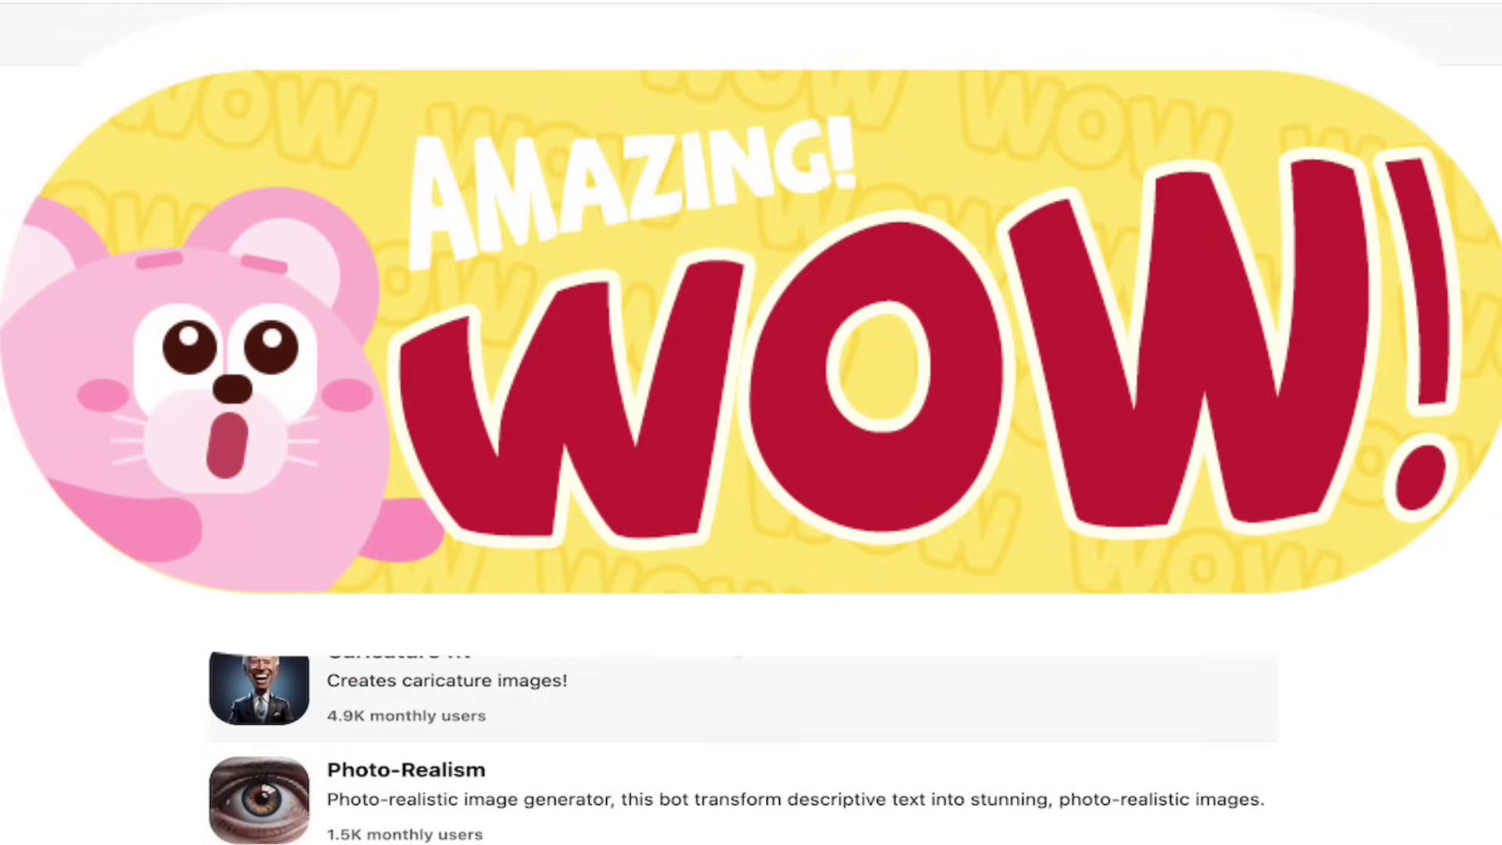
{"action": "scroll", "coordinate": [734, 645], "scroll_direction": "up", "scroll_amount": 5}
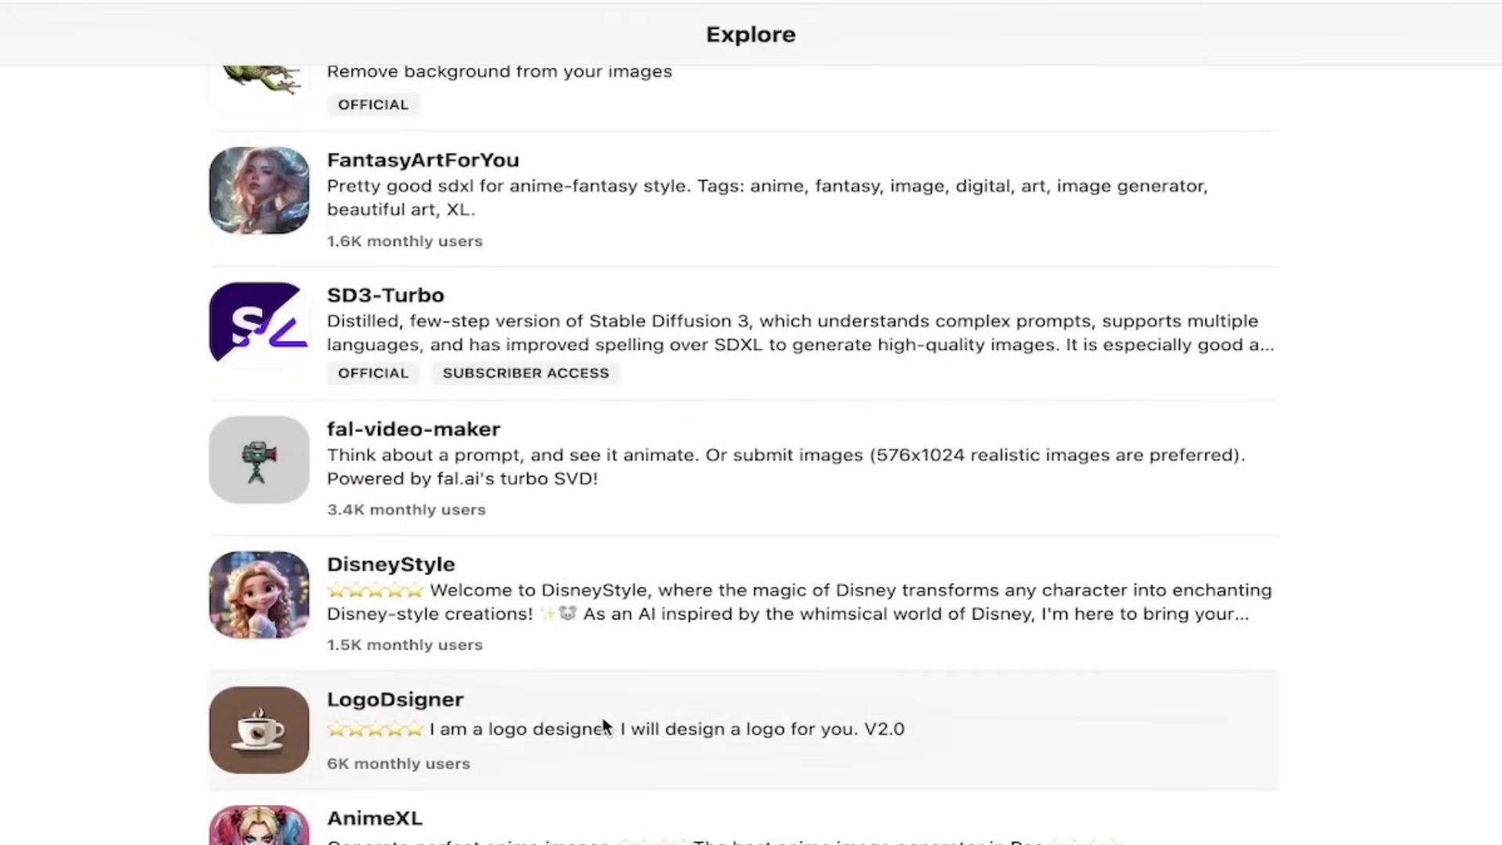
{"action": "left_click", "coordinate": [442, 728]}
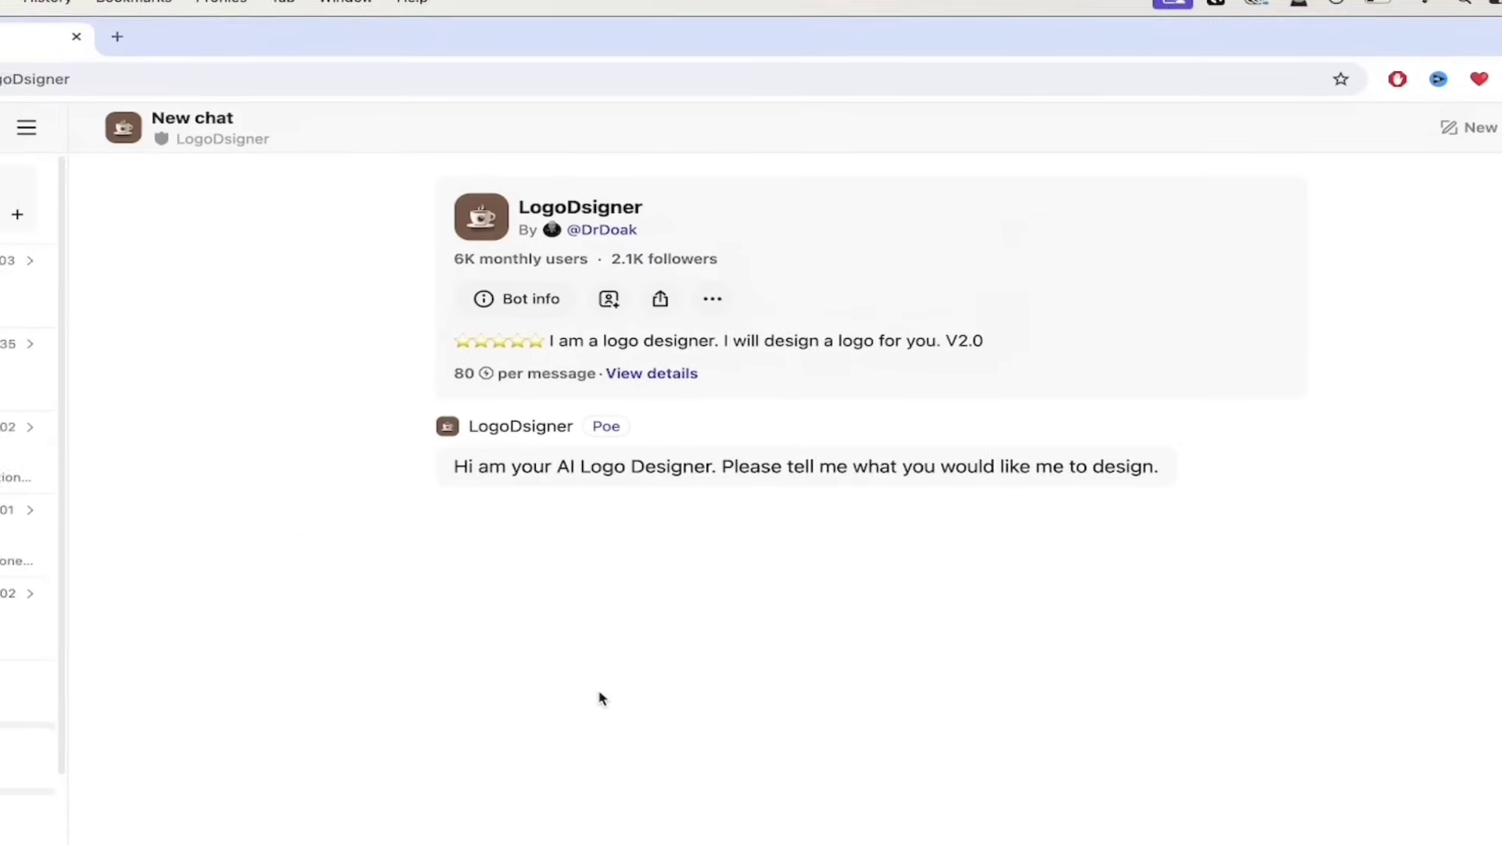
{"action": "left_click", "coordinate": [550, 310]}
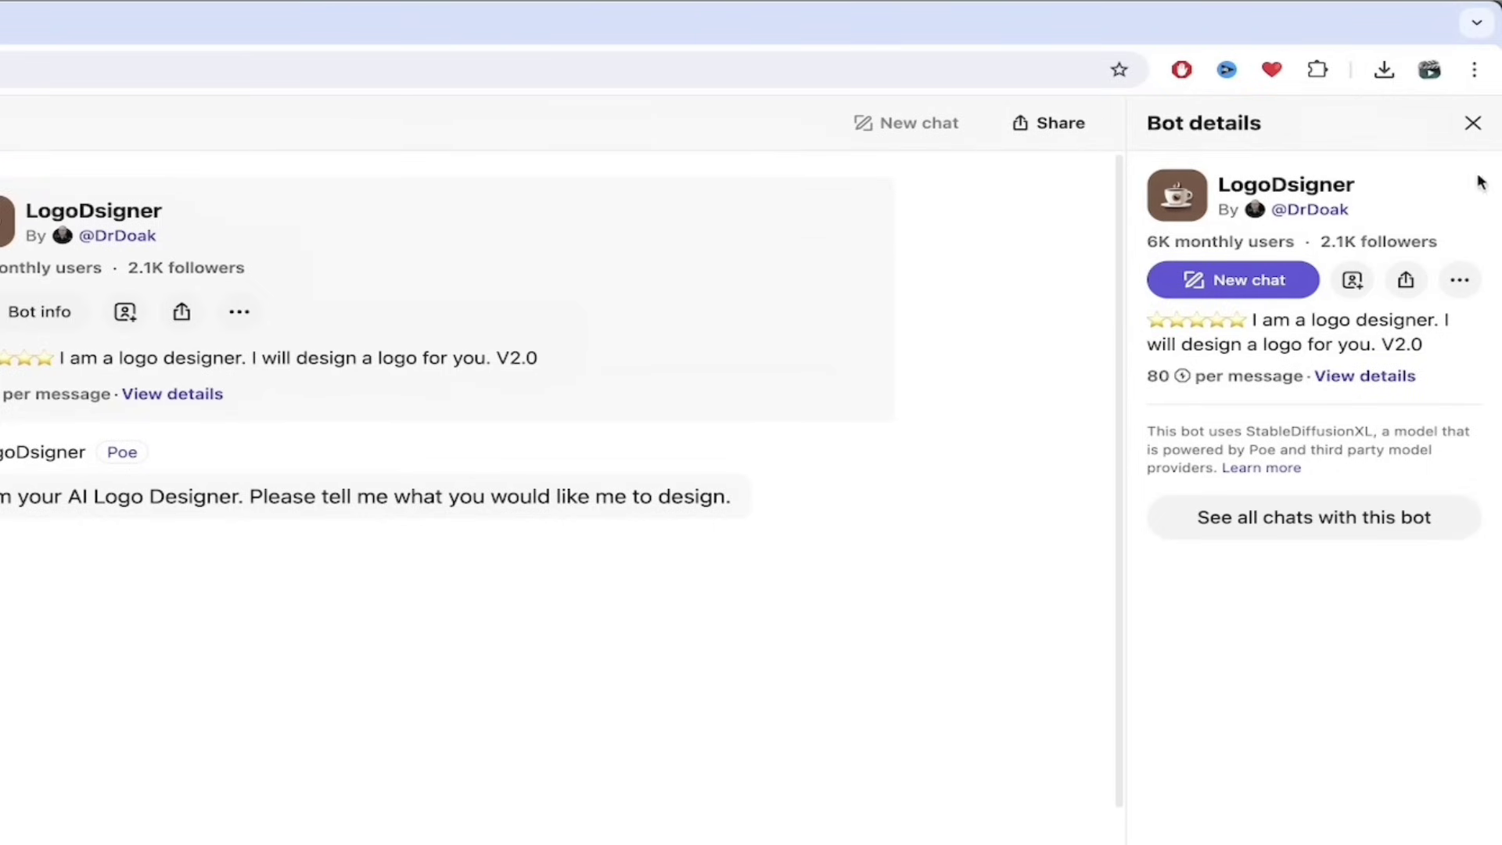
{"action": "left_click", "coordinate": [1473, 123]}
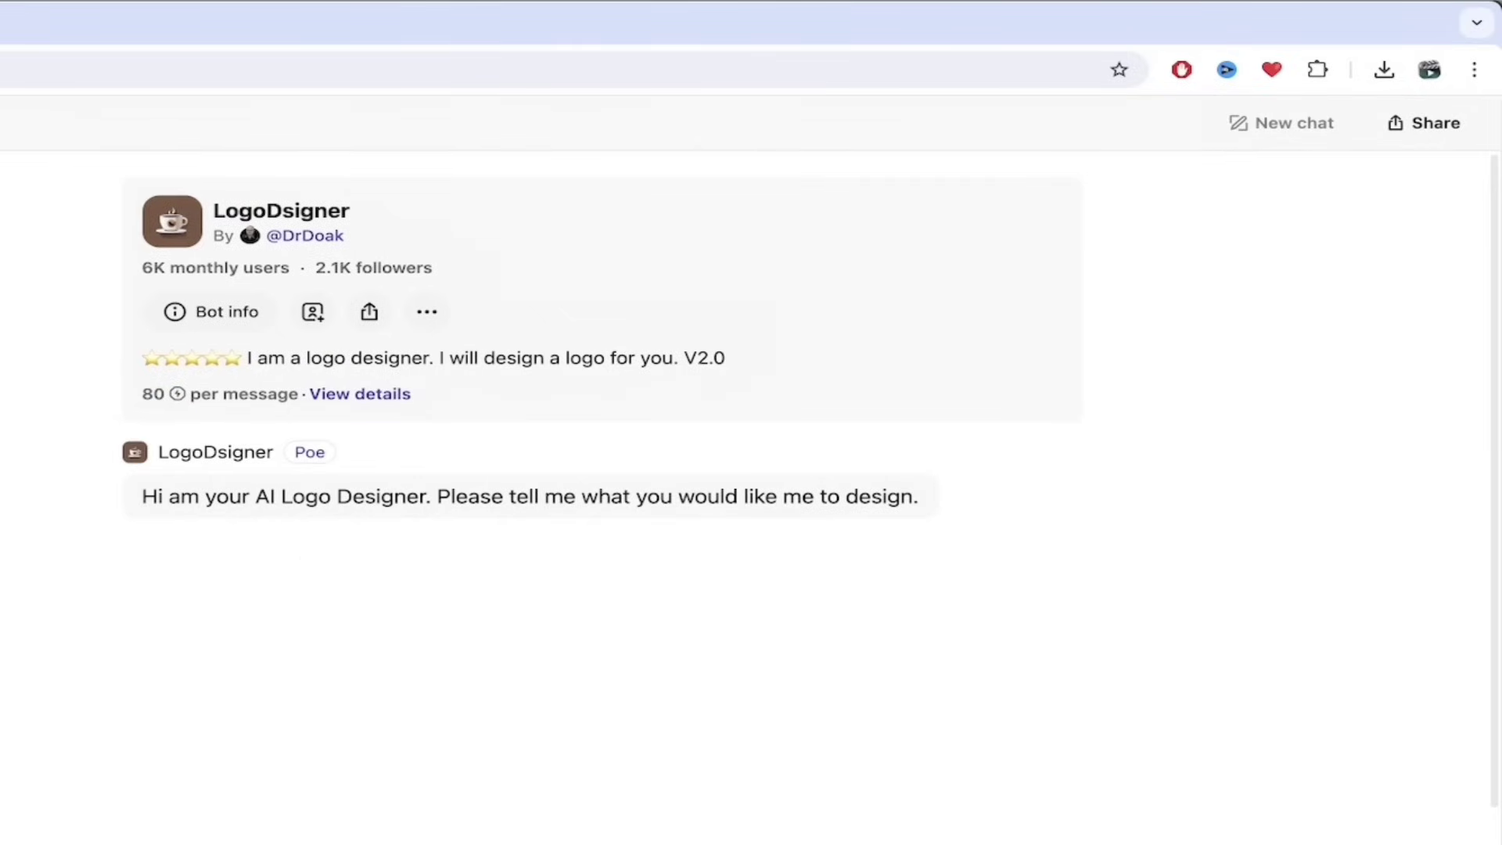
- Ask LogoDsigner to "Create a logo of a french bulldog coffee company"
{"action": "type", "text": "Create a logo"}
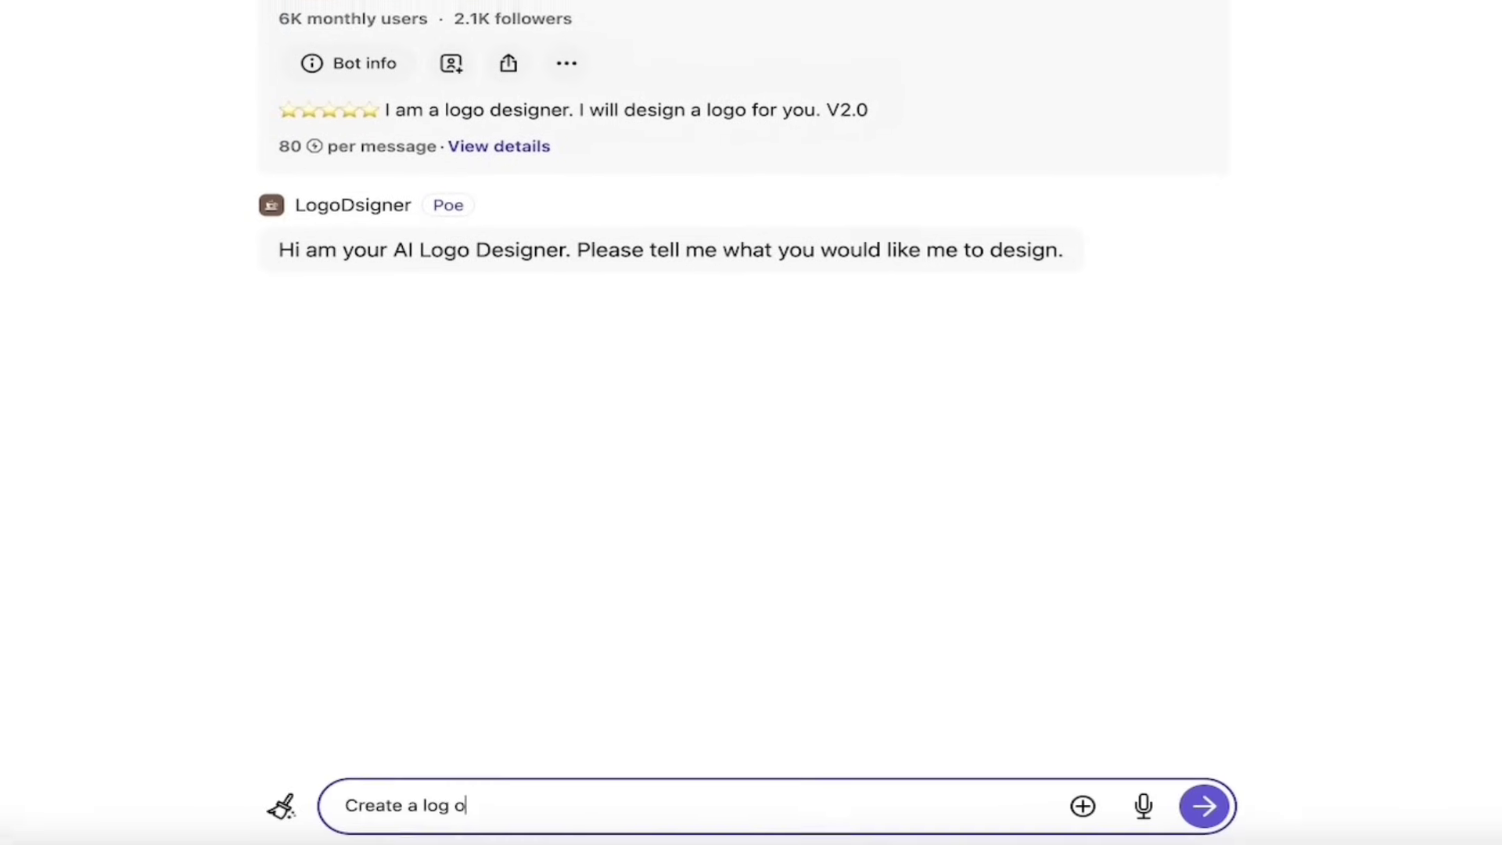
{"action": "type", "text": " for fren"}
{"action": "key", "text": "BackSpace"}
{"action": "key", "text": "BackSpace"}
{"action": "key", "text": "BackSpace"}
{"action": "key", "text": "BackSpace"}
{"action": "key", "text": "BackSpace"}
{"action": "key", "text": "BackSpace"}
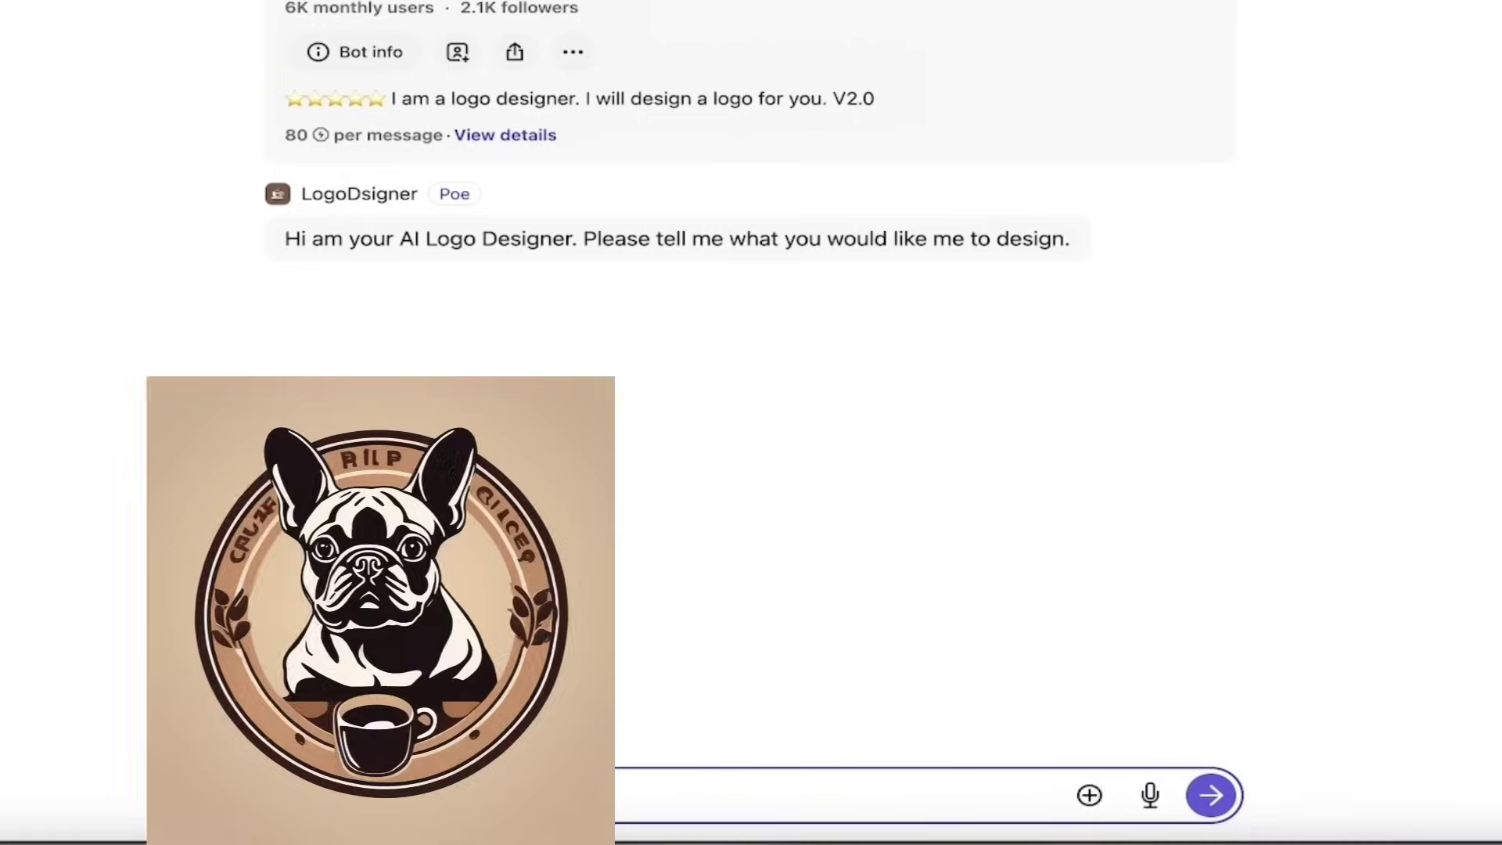
{"action": "key", "text": "BackSpace"}
{"action": "key", "text": "BackSpace"}
{"action": "type", "text": "of a french bu"}
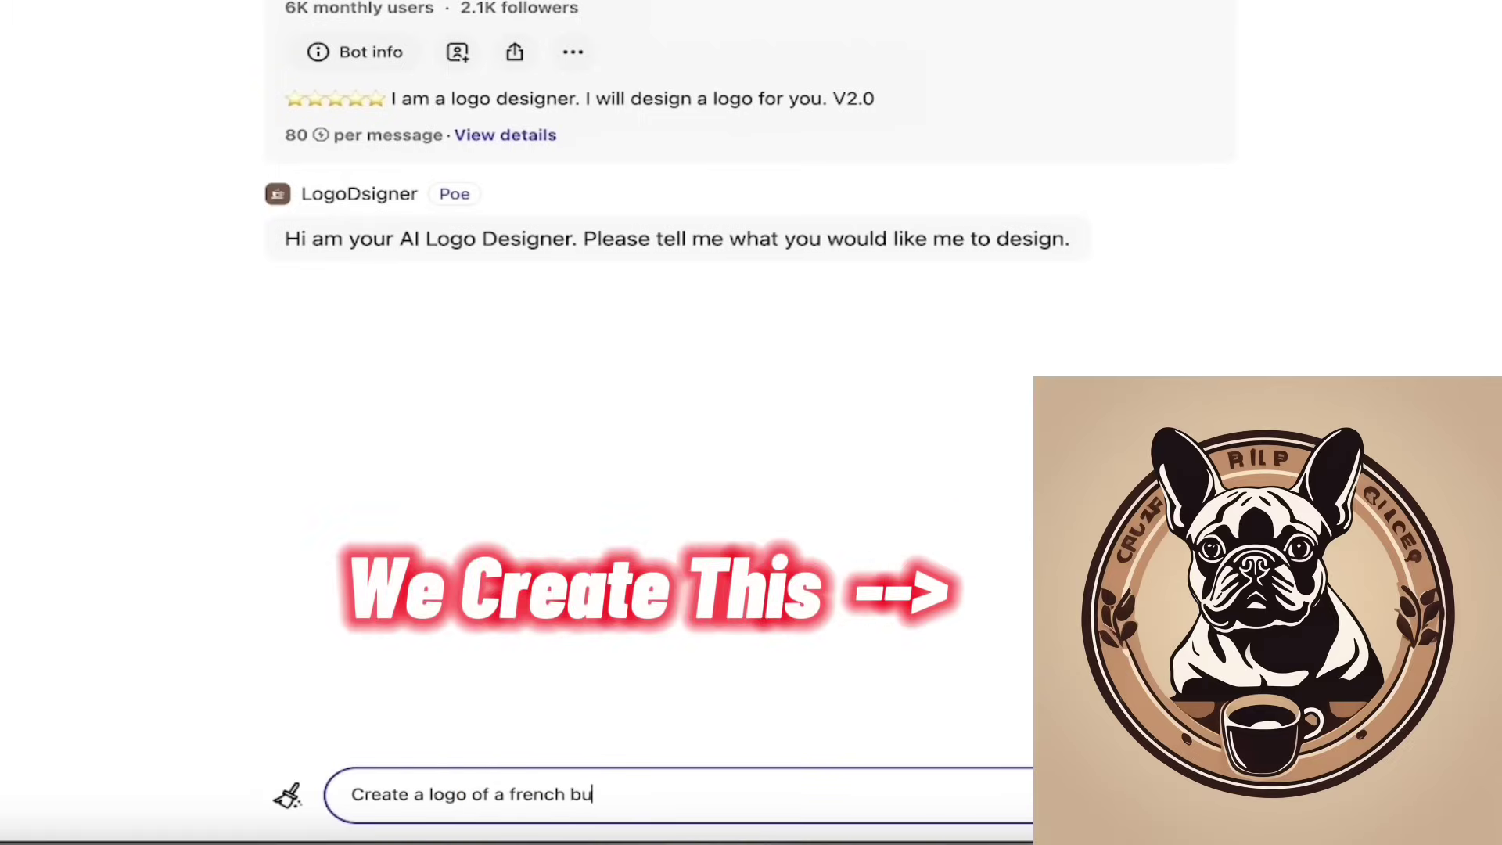
{"action": "type", "text": "lldog coffee coman"}
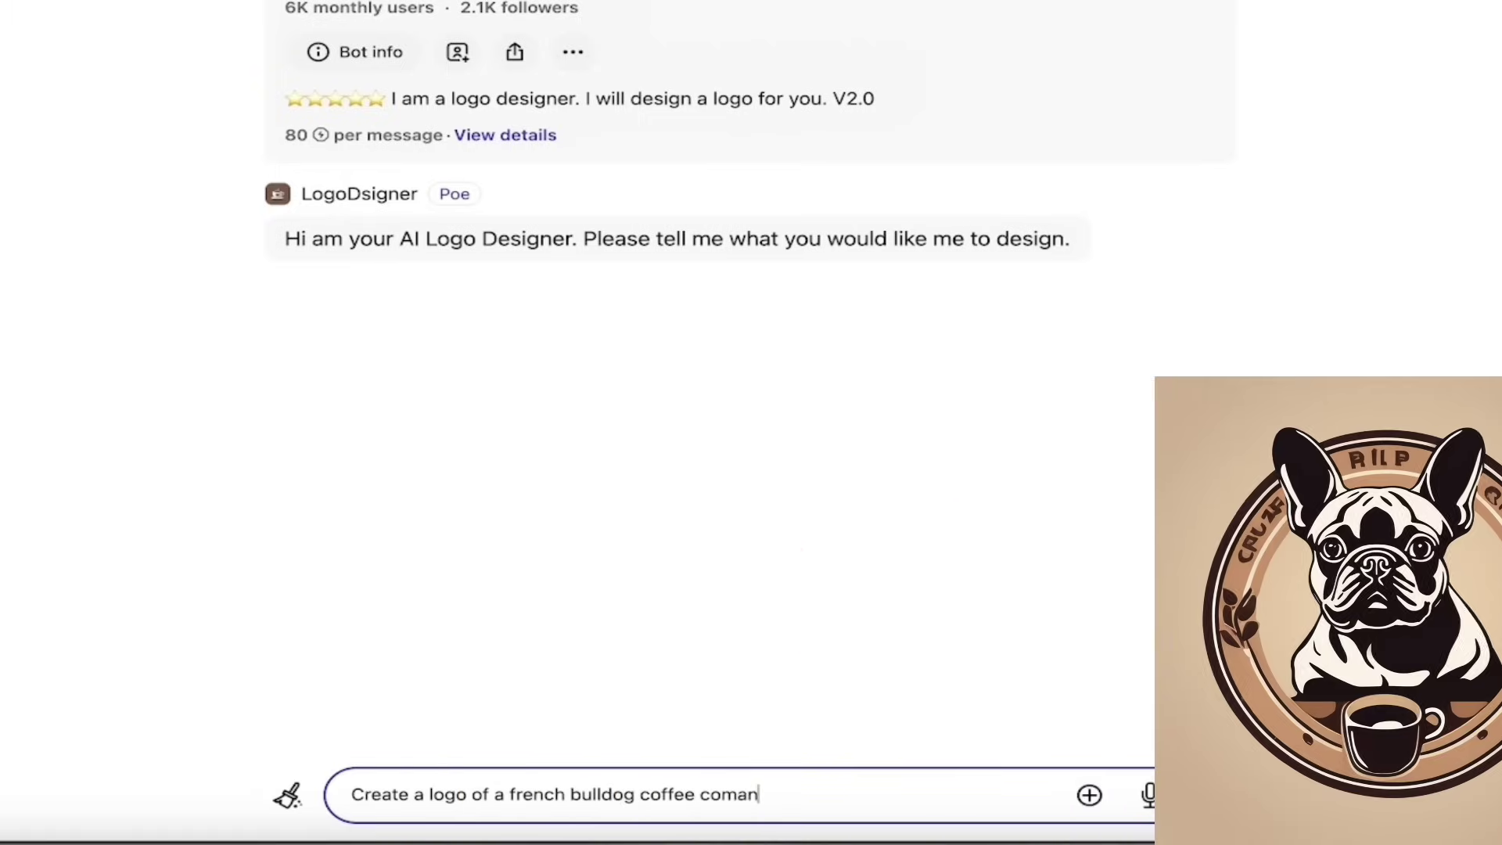
{"action": "key", "text": "BackSpace"}
{"action": "key", "text": "BackSpace"}
{"action": "type", "text": "pany"}
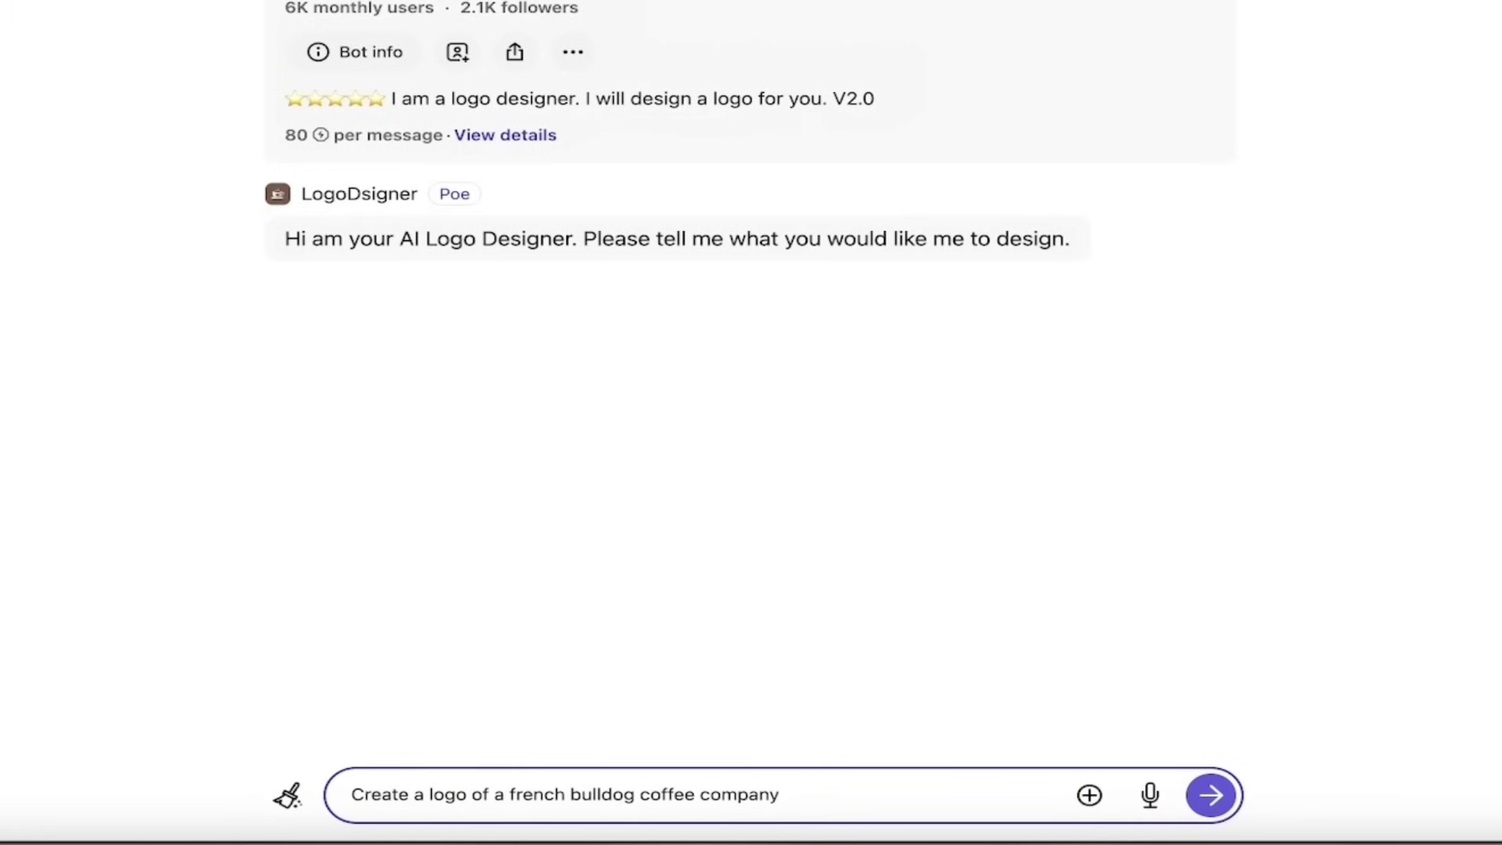
{"action": "key", "text": "Return"}
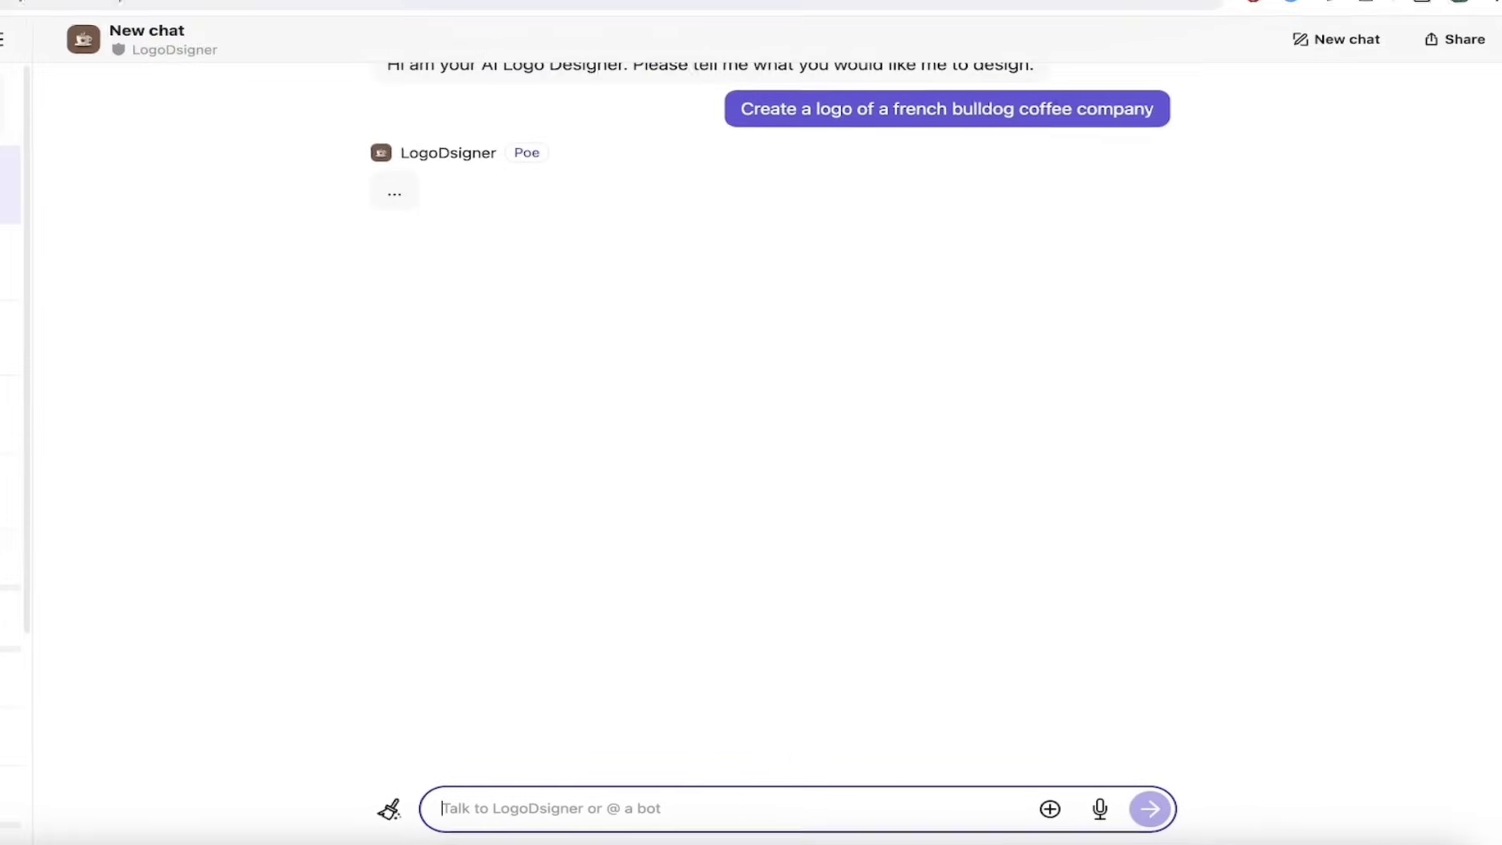
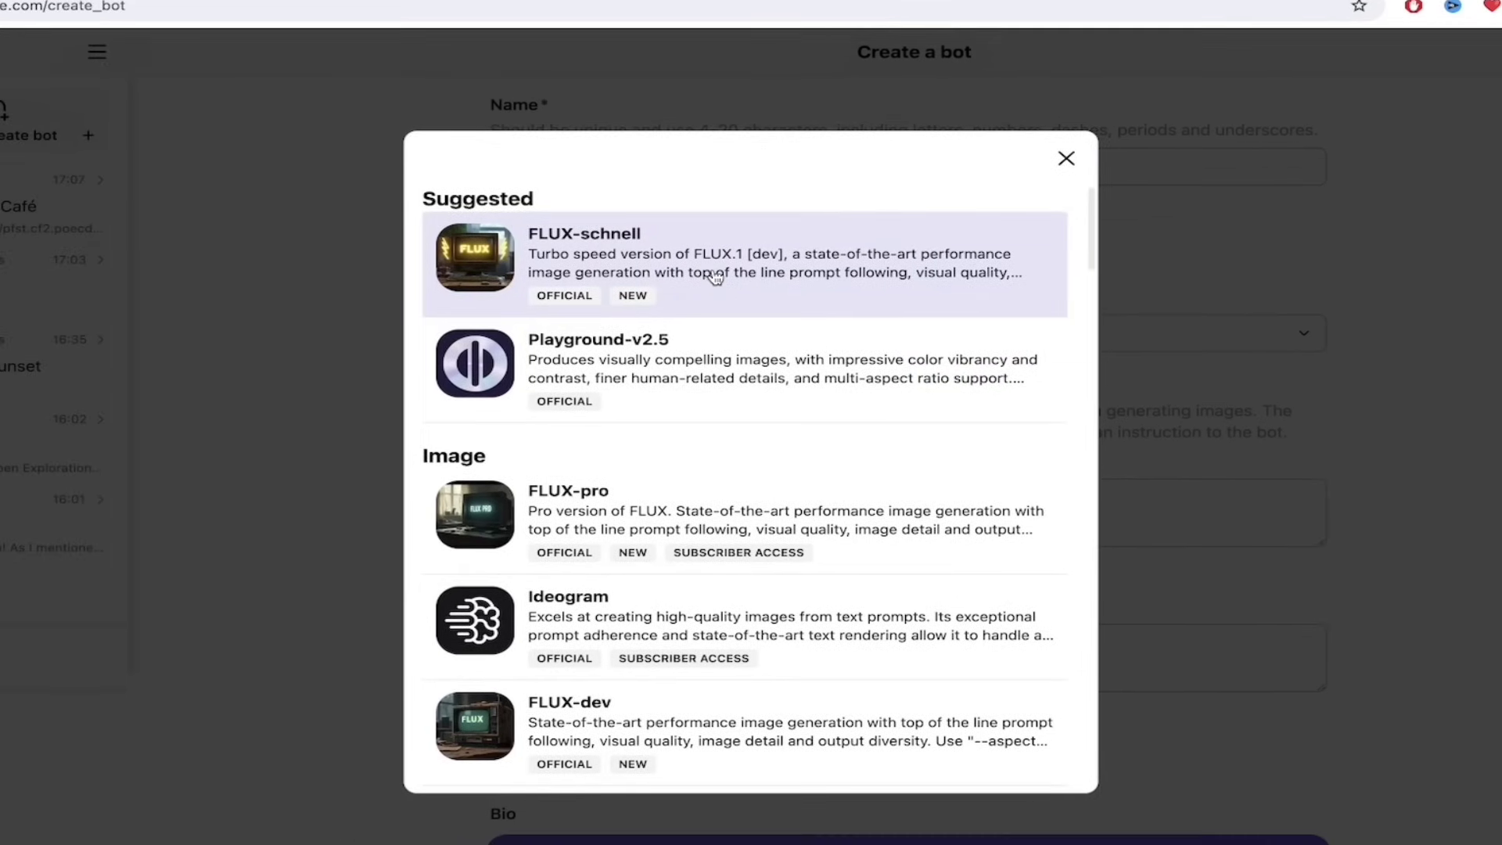
- Choose FLUX-pro as the base bot for the new image bot
{"action": "scroll", "coordinate": [782, 346], "scroll_direction": "down", "scroll_amount": 3}
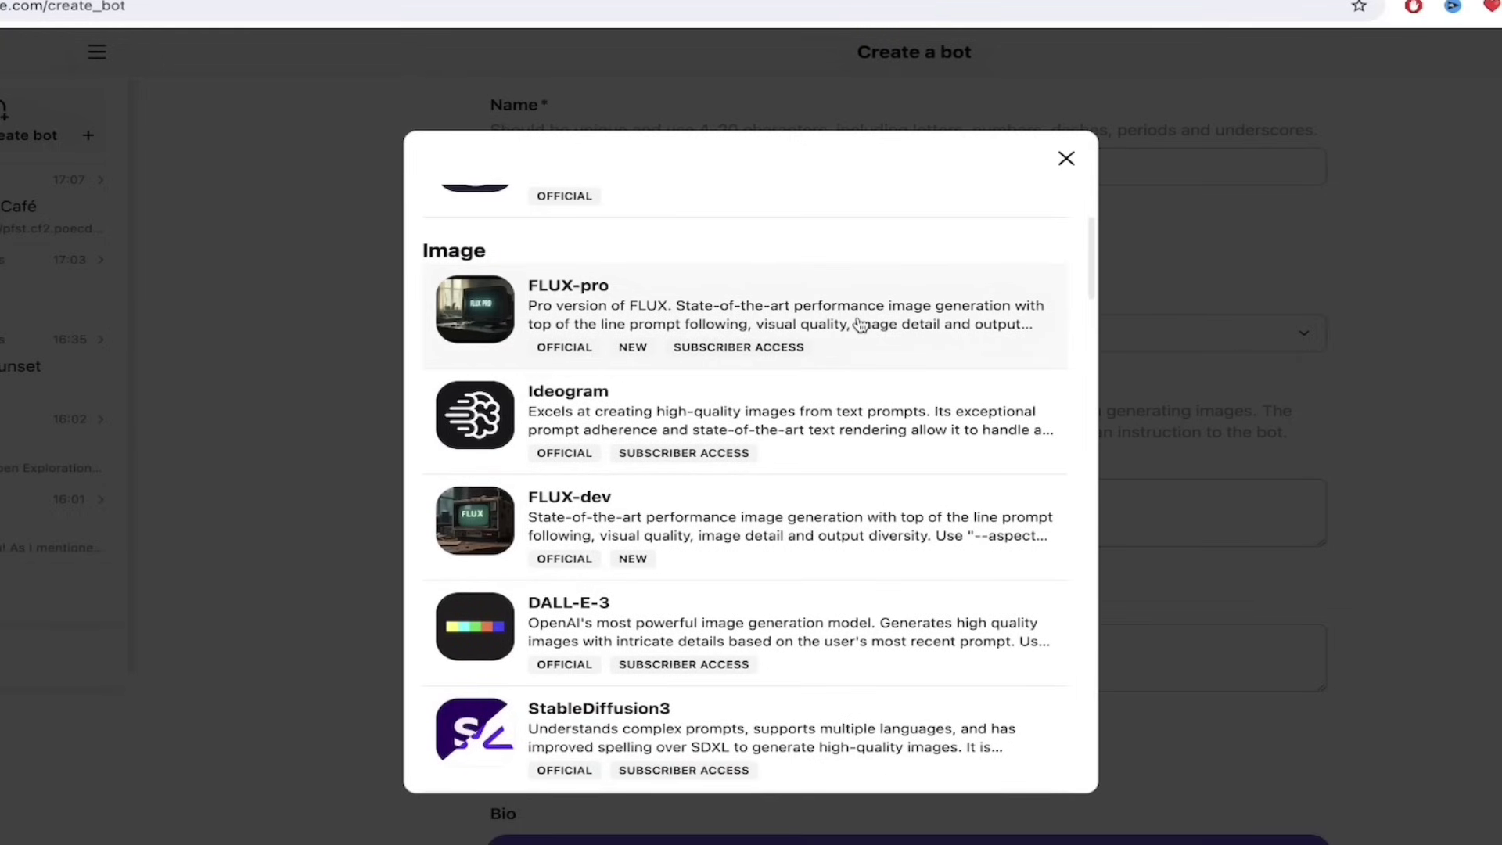
{"action": "left_click", "coordinate": [860, 325]}
{"action": "scroll", "coordinate": [415, 553], "scroll_direction": "down", "scroll_amount": 1}
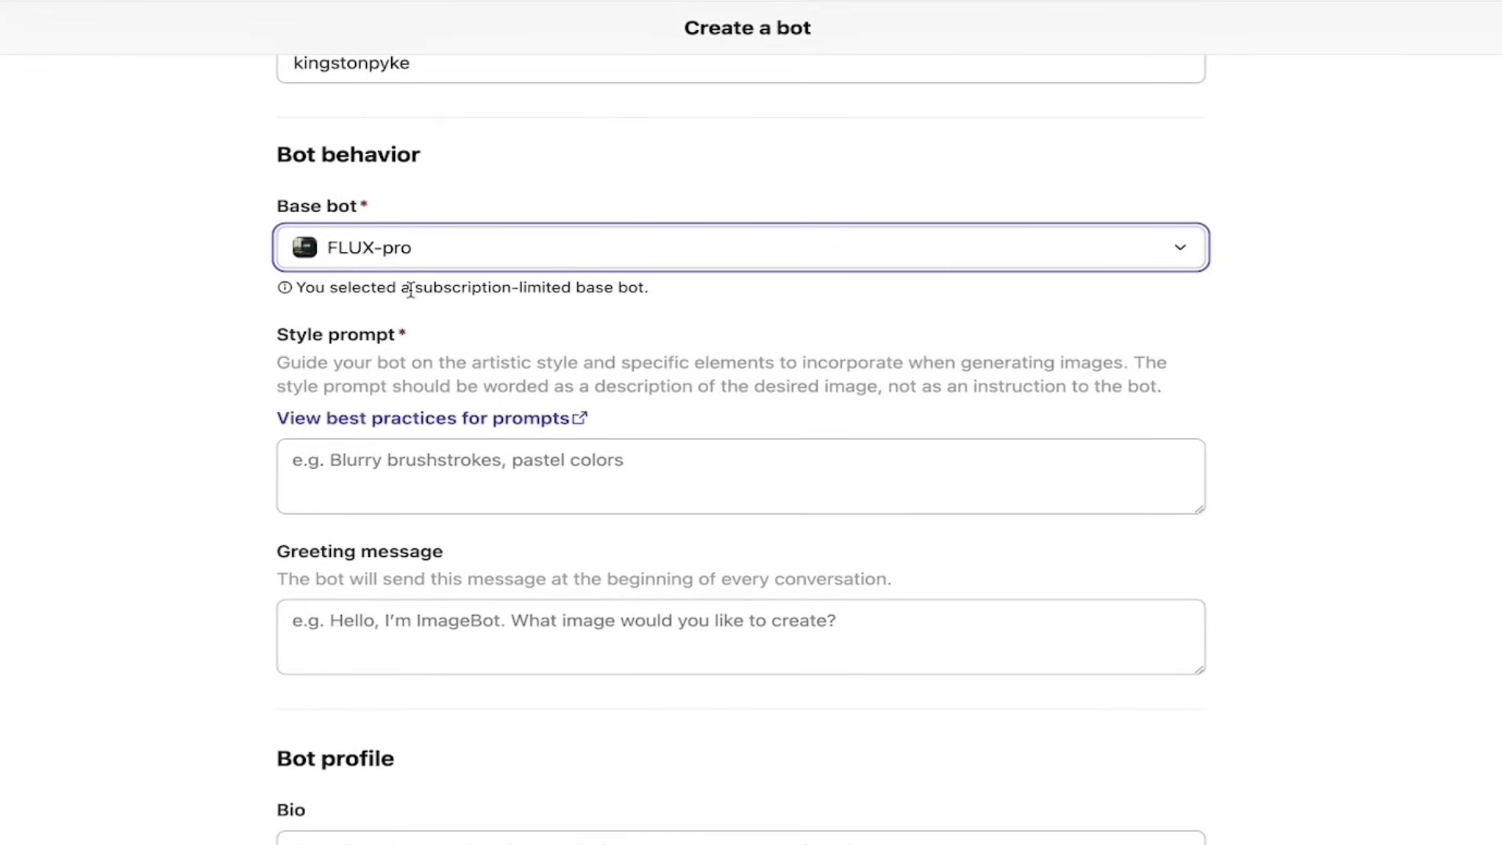
- Enter "a Van Gogh style bot." as the bot's style prompt
{"action": "scroll", "coordinate": [73, 540], "scroll_direction": "down", "scroll_amount": 3}
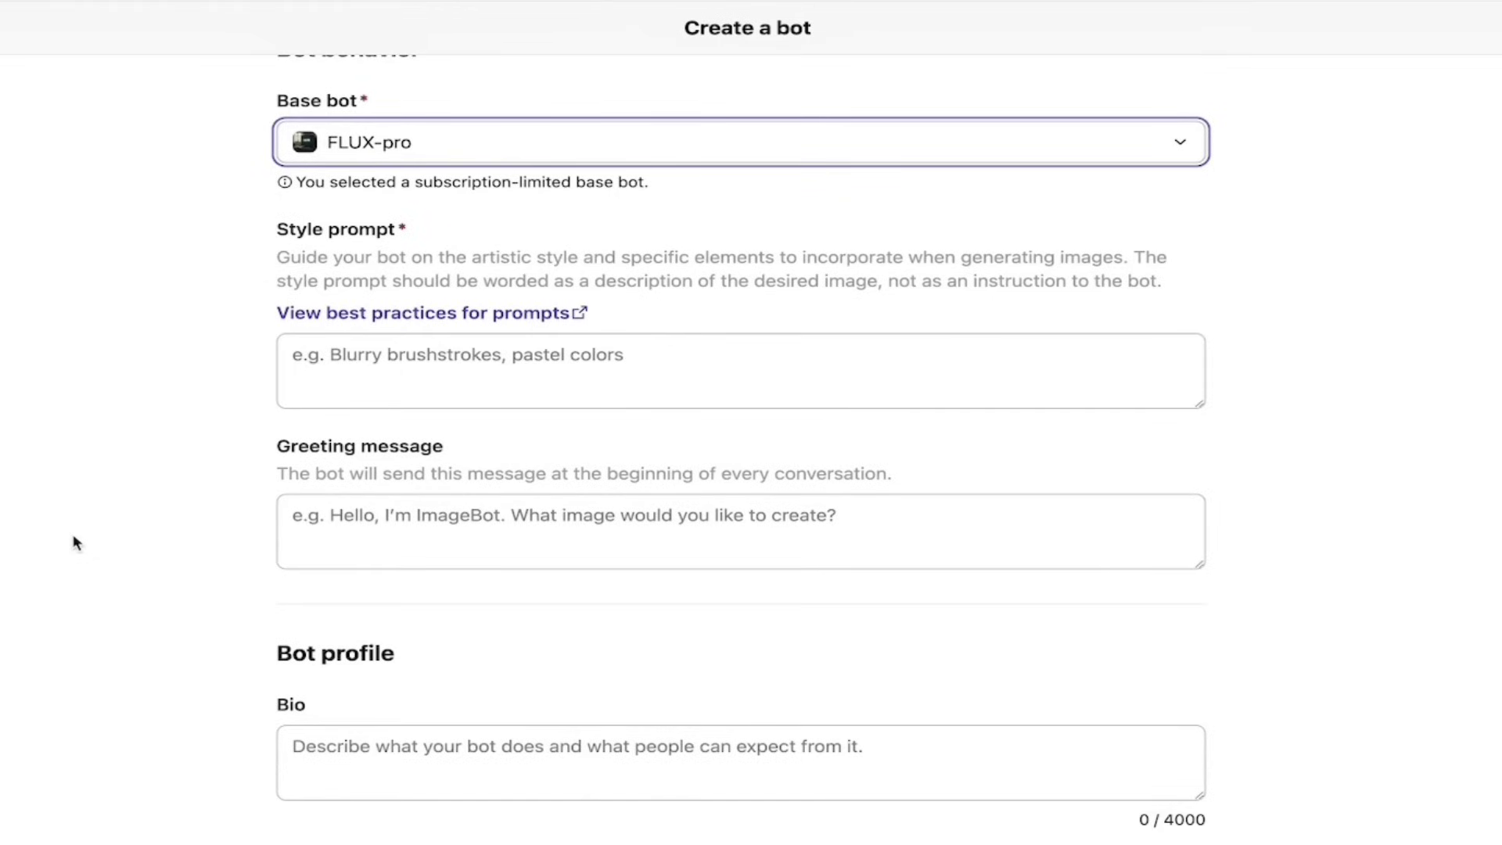
{"action": "scroll", "coordinate": [74, 540], "scroll_direction": "down", "scroll_amount": 1}
{"action": "left_click", "coordinate": [517, 340]}
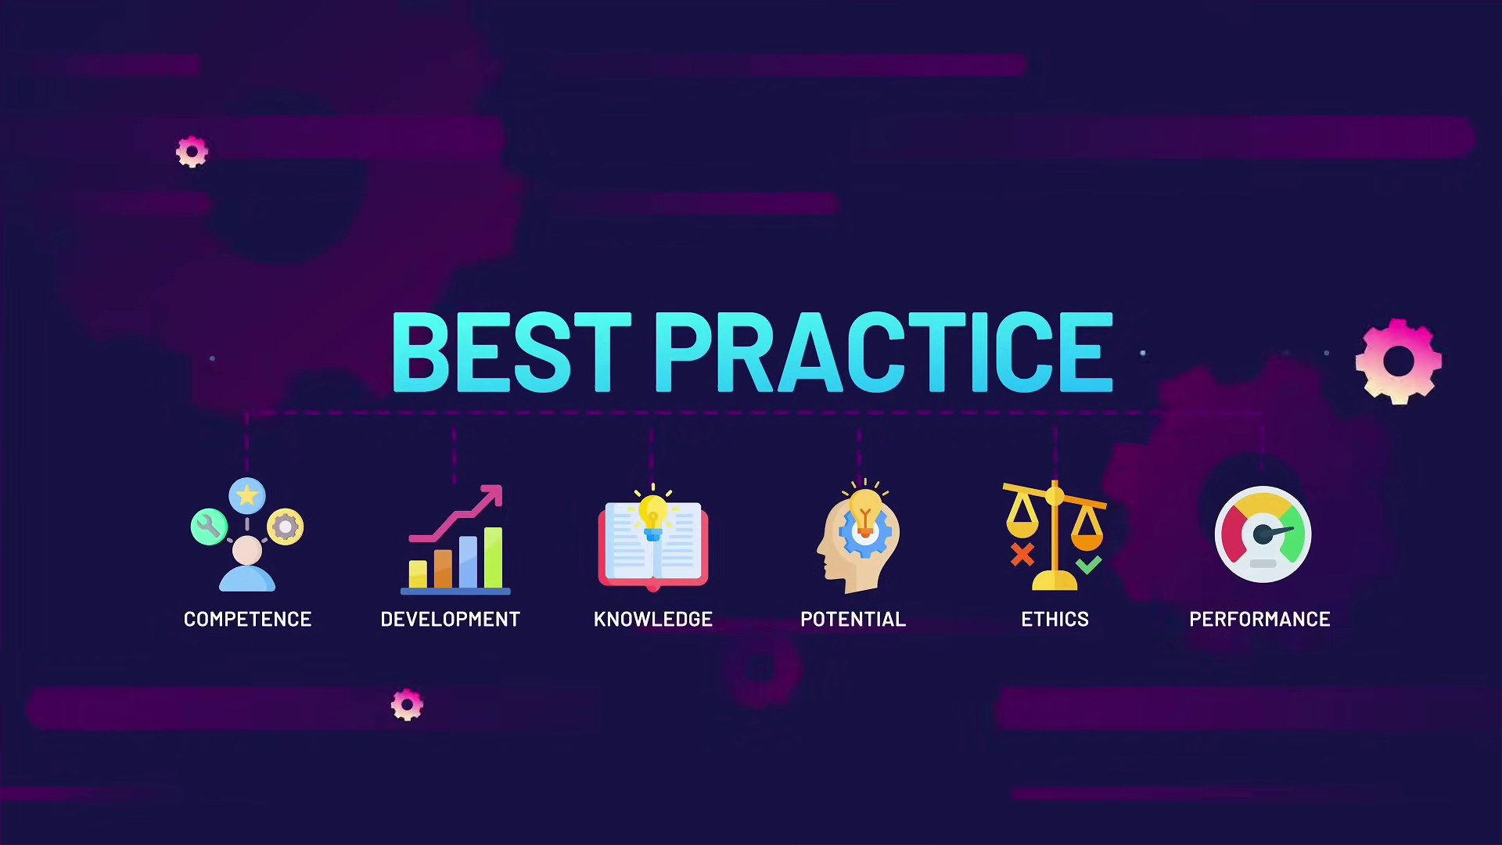
{"action": "type", "text": "a"}
{"action": "type", "text": " Van Gogh style bot."}
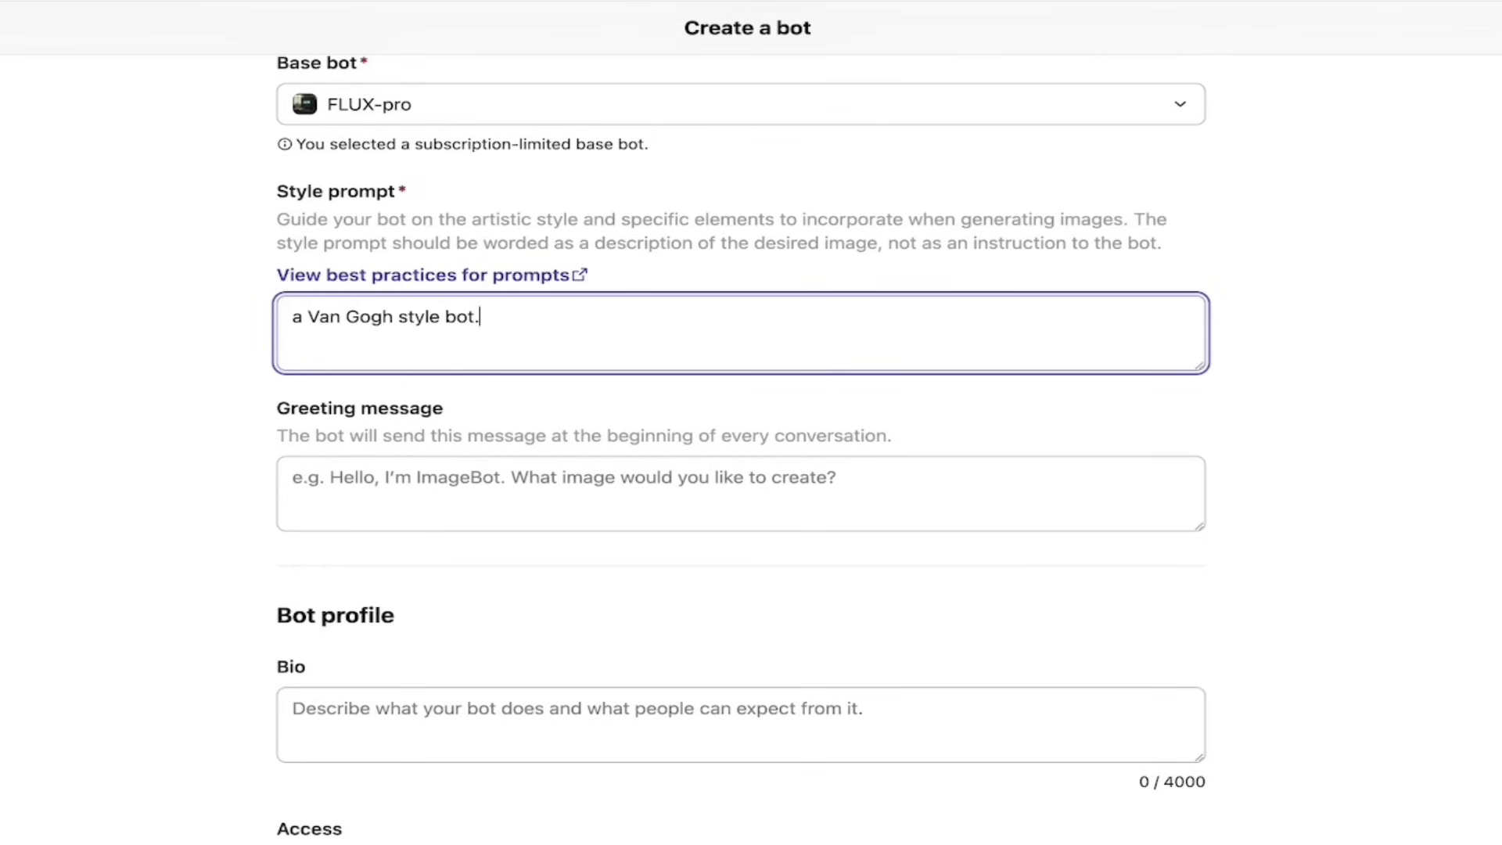
- Set the greeting message to "Hello, I am Kingston Bot. I make Van Gogh style images!"
{"action": "scroll", "coordinate": [185, 586], "scroll_direction": "down", "scroll_amount": 2}
{"action": "left_click", "coordinate": [464, 408]}
{"action": "type", "text": "Hello,"}
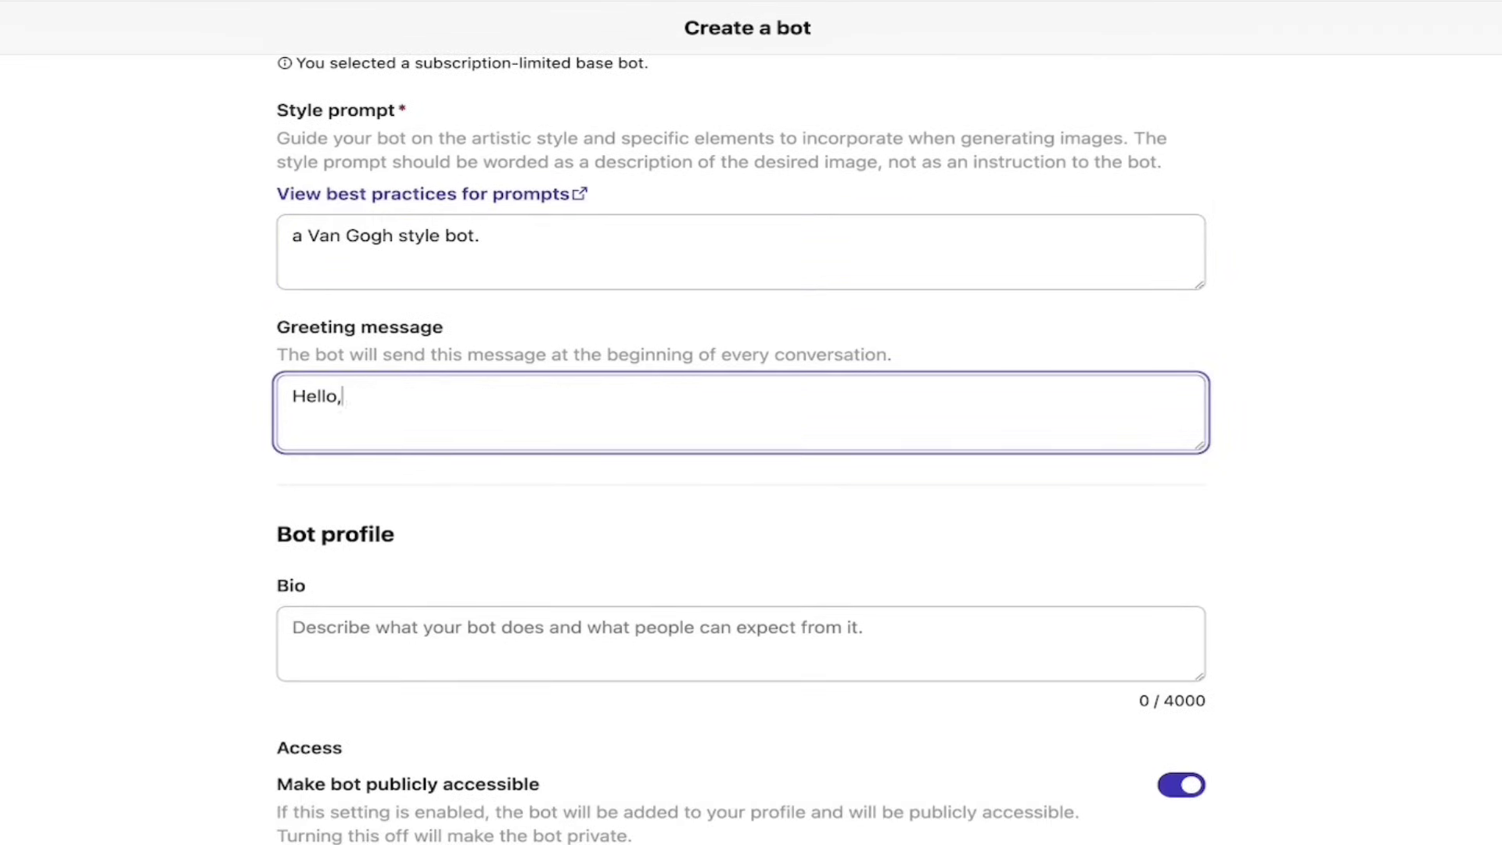
{"action": "type", "text": " I am Kingston Bot.  I make Van Gogh style images!"}
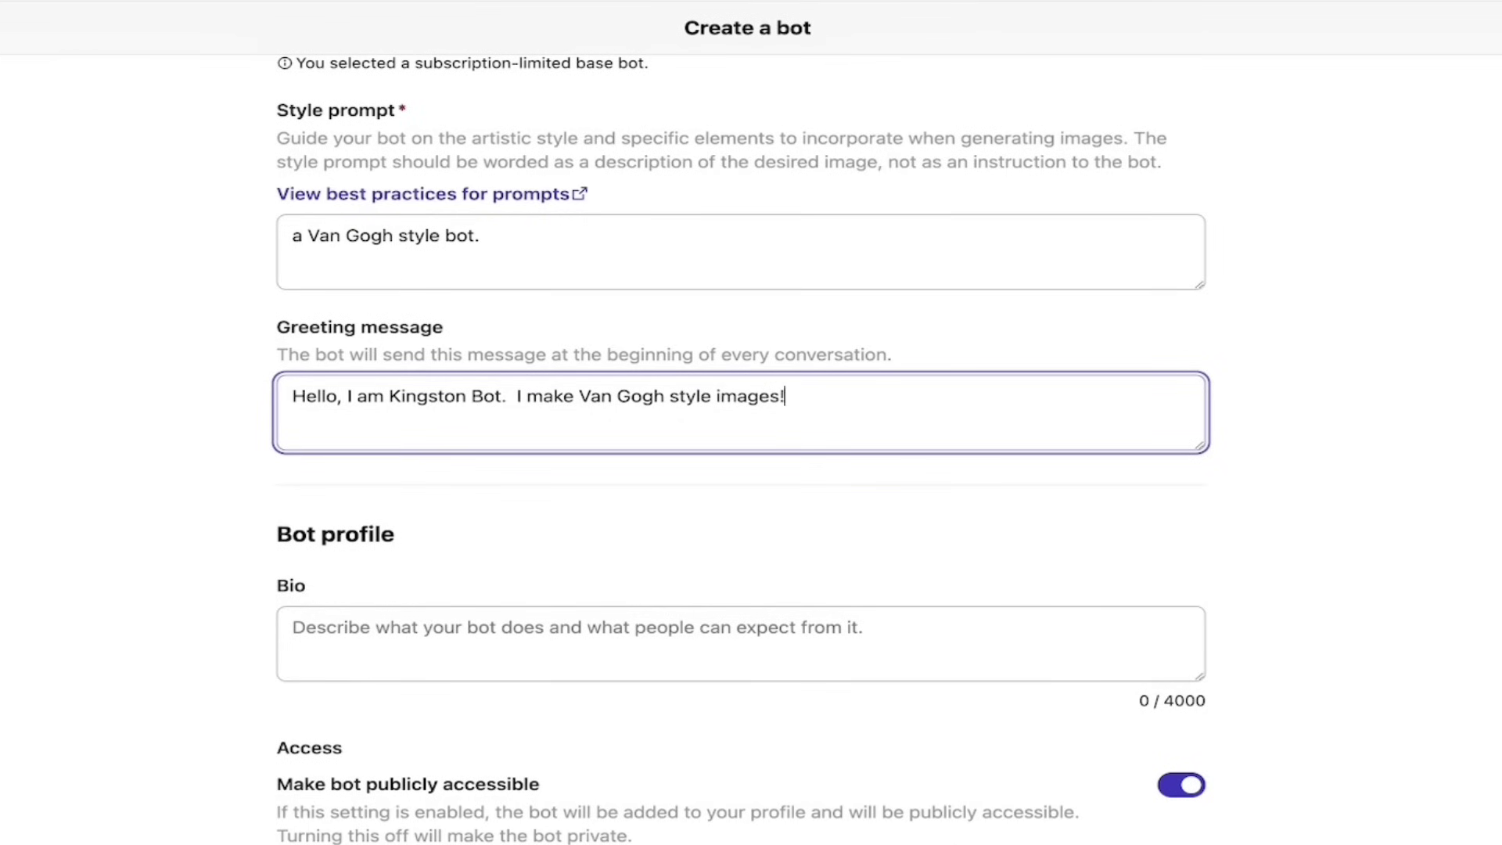
- Fill in the bot profile's bio with "I am Kingston bot!"
{"action": "scroll", "coordinate": [251, 436], "scroll_direction": "down", "scroll_amount": 1}
{"action": "left_click", "coordinate": [385, 545]}
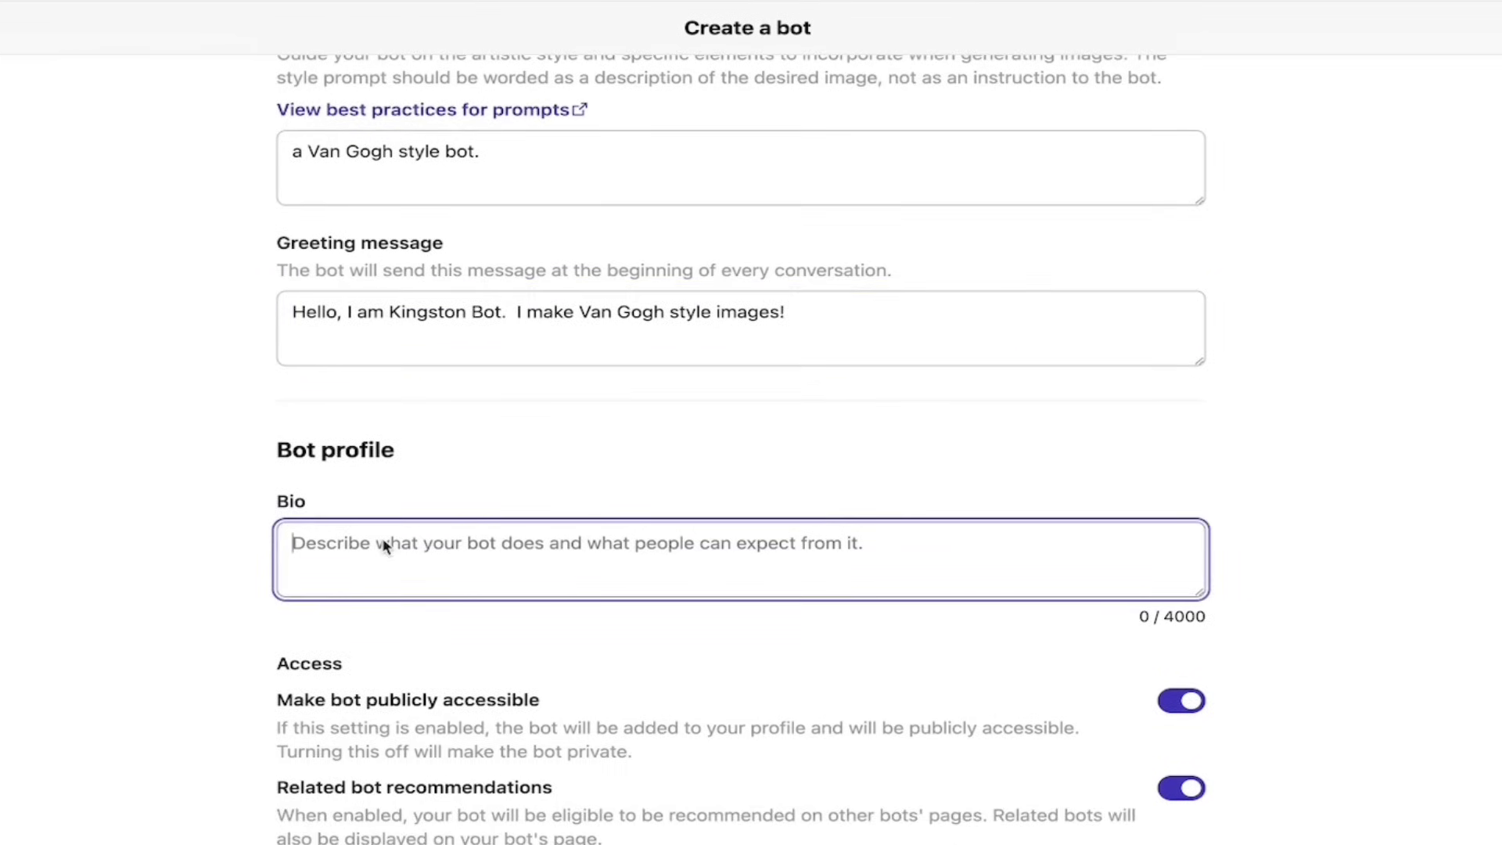
{"action": "type", "text": "I am Kingston "}
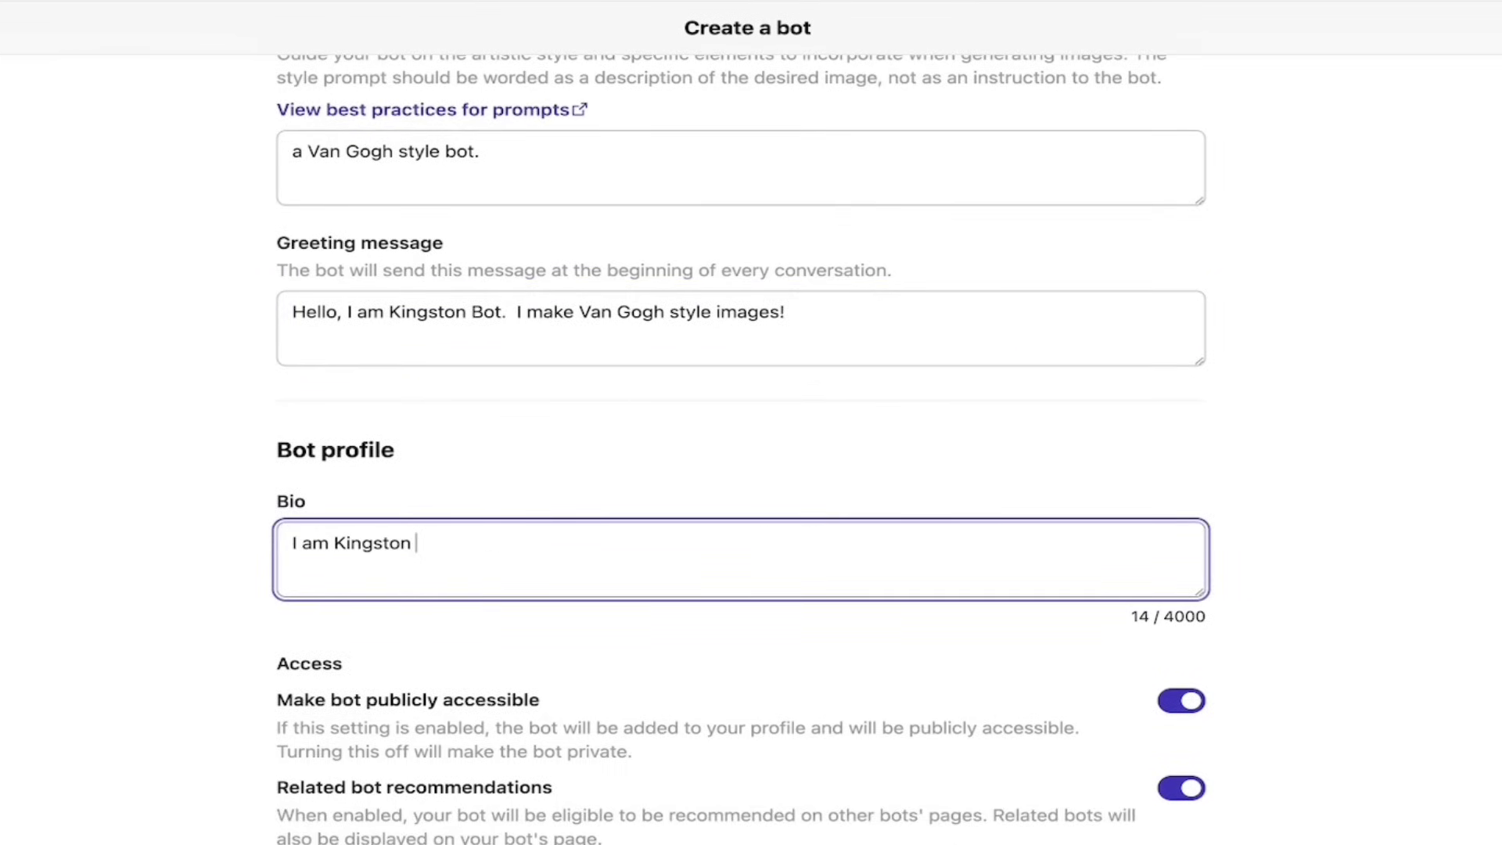
{"action": "type", "text": "bot!"}
- Enable showing the prompt in the bot profile, and create the bot without editing its profile further
{"action": "scroll", "coordinate": [183, 613], "scroll_direction": "down", "scroll_amount": 2}
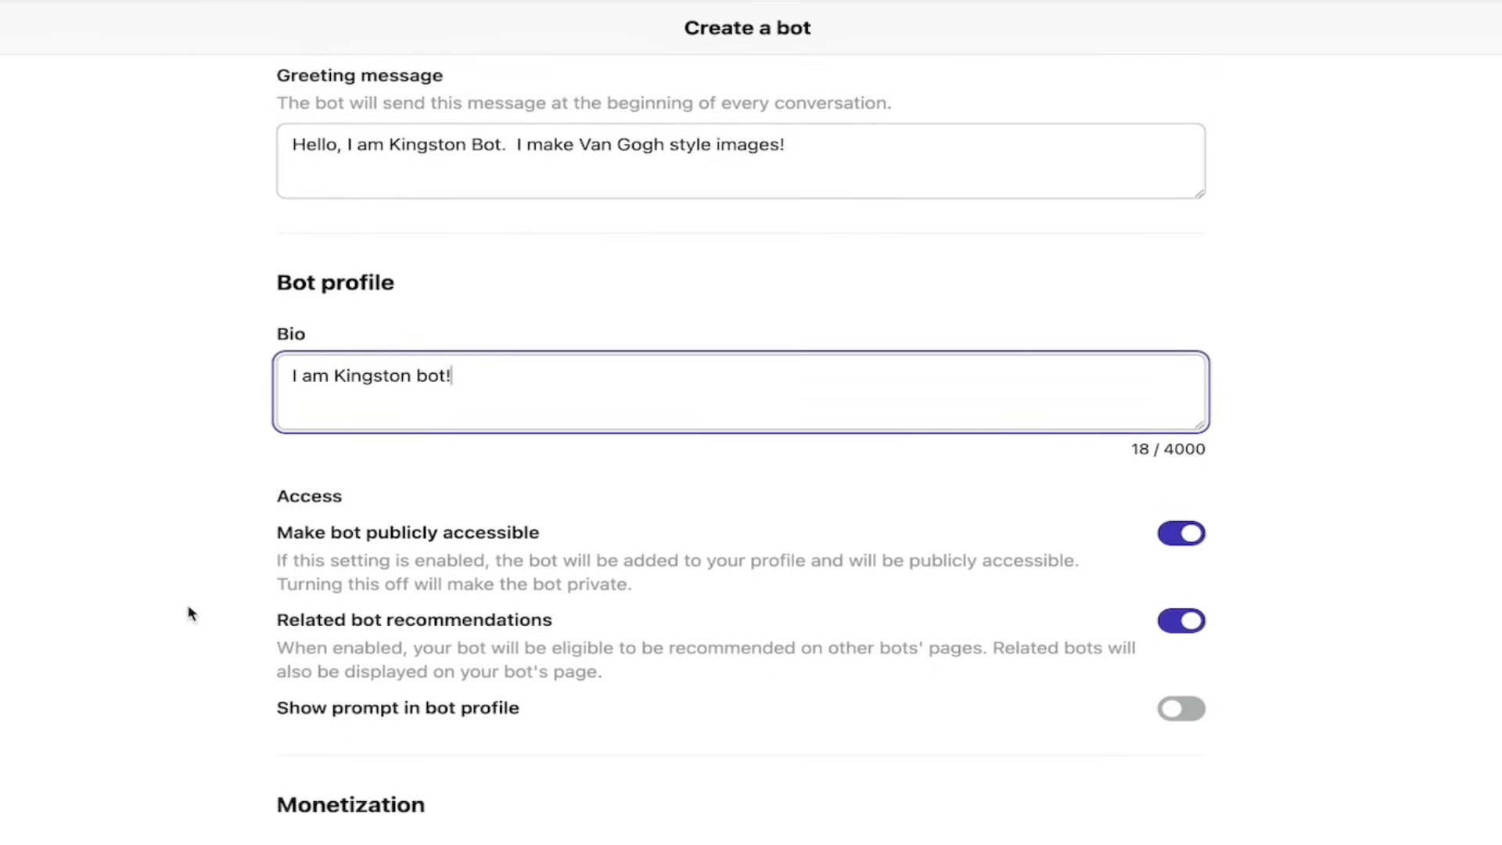
{"action": "left_click", "coordinate": [1181, 709]}
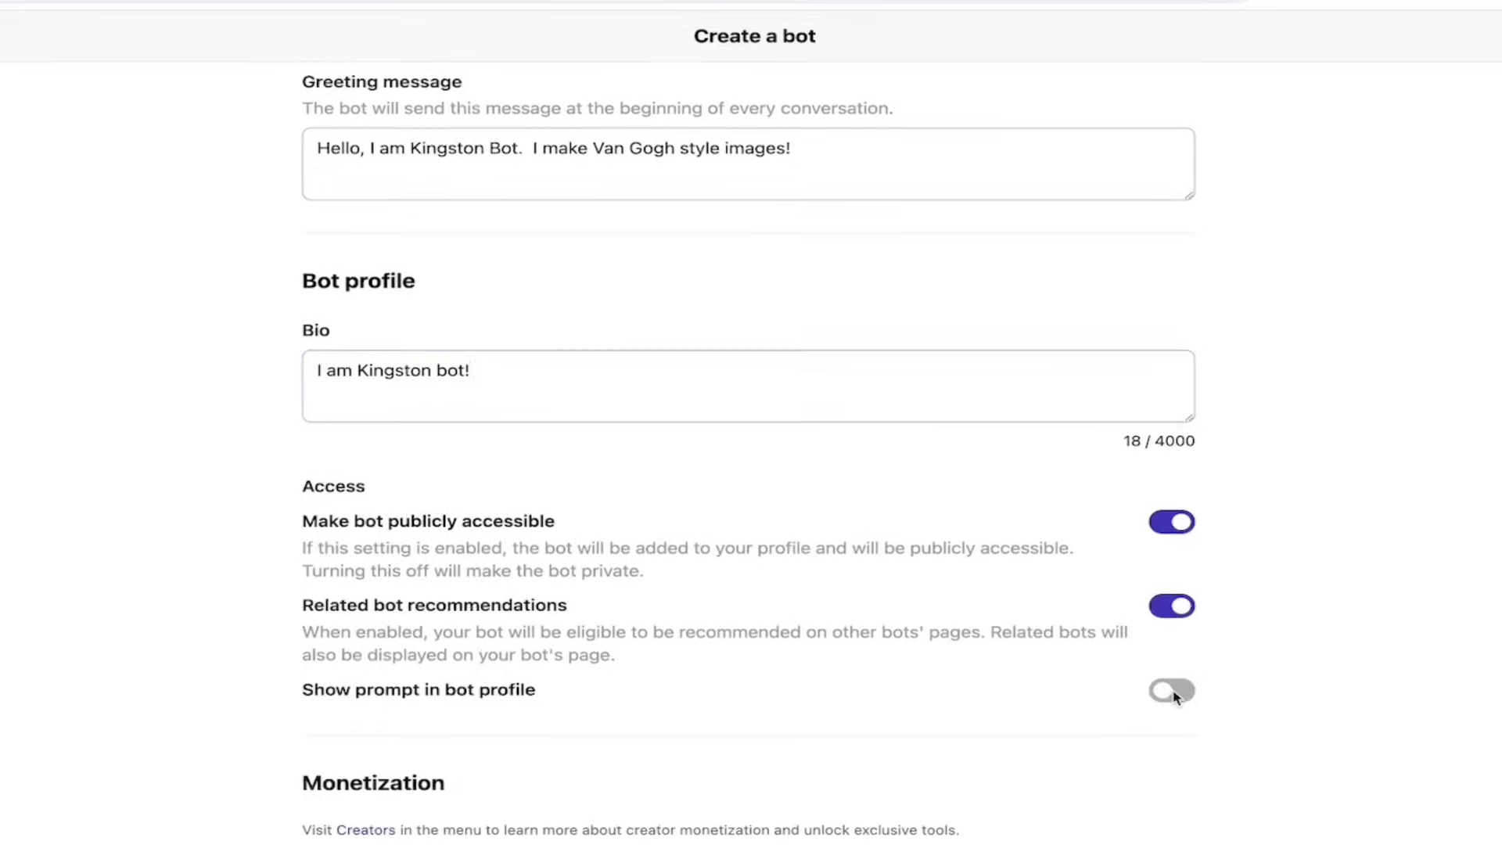
{"action": "left_click", "coordinate": [1173, 692]}
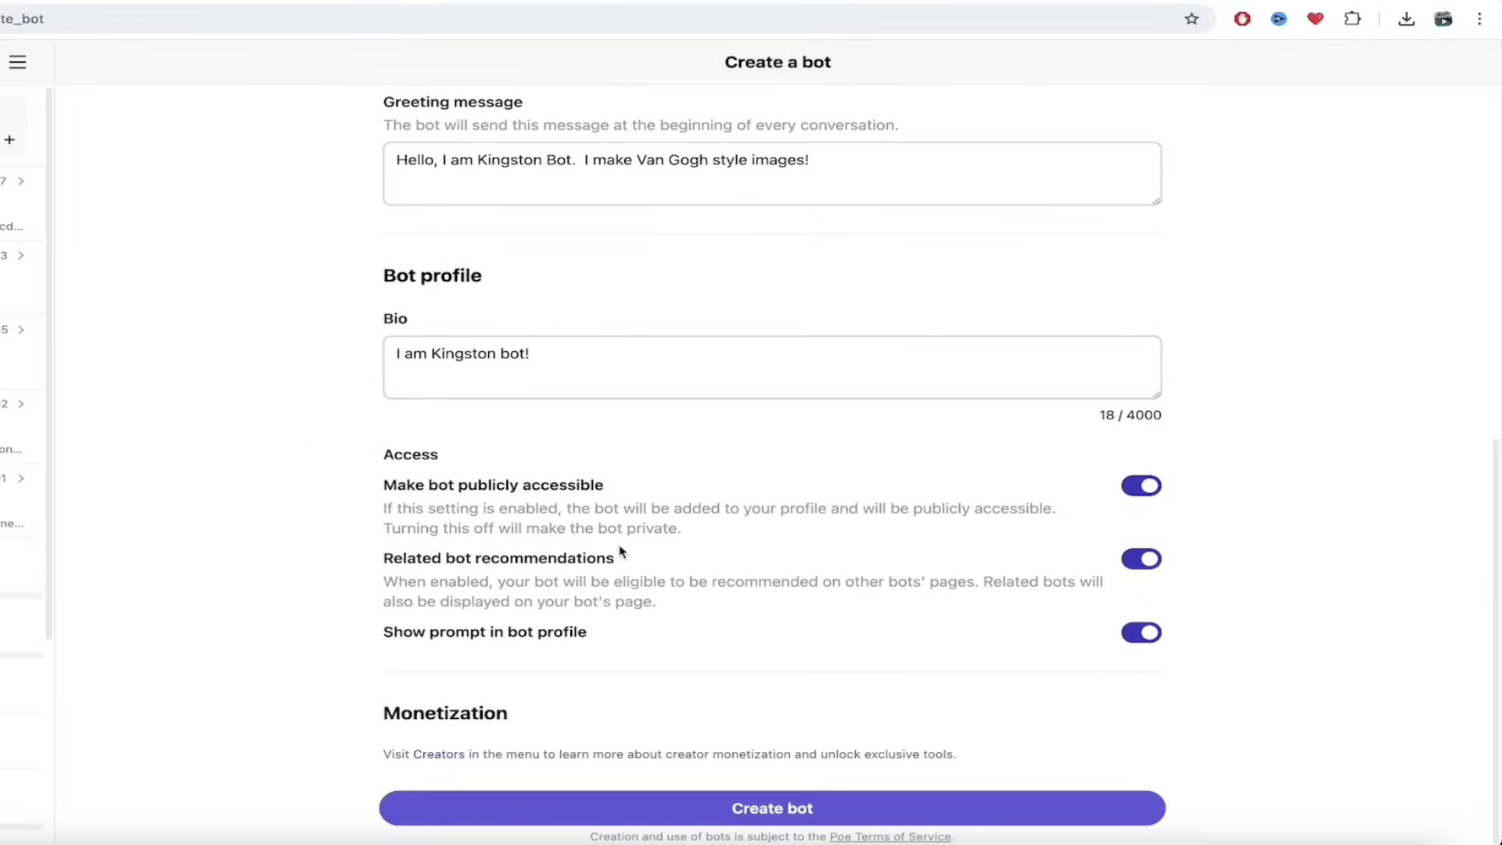
{"action": "left_click", "coordinate": [650, 810]}
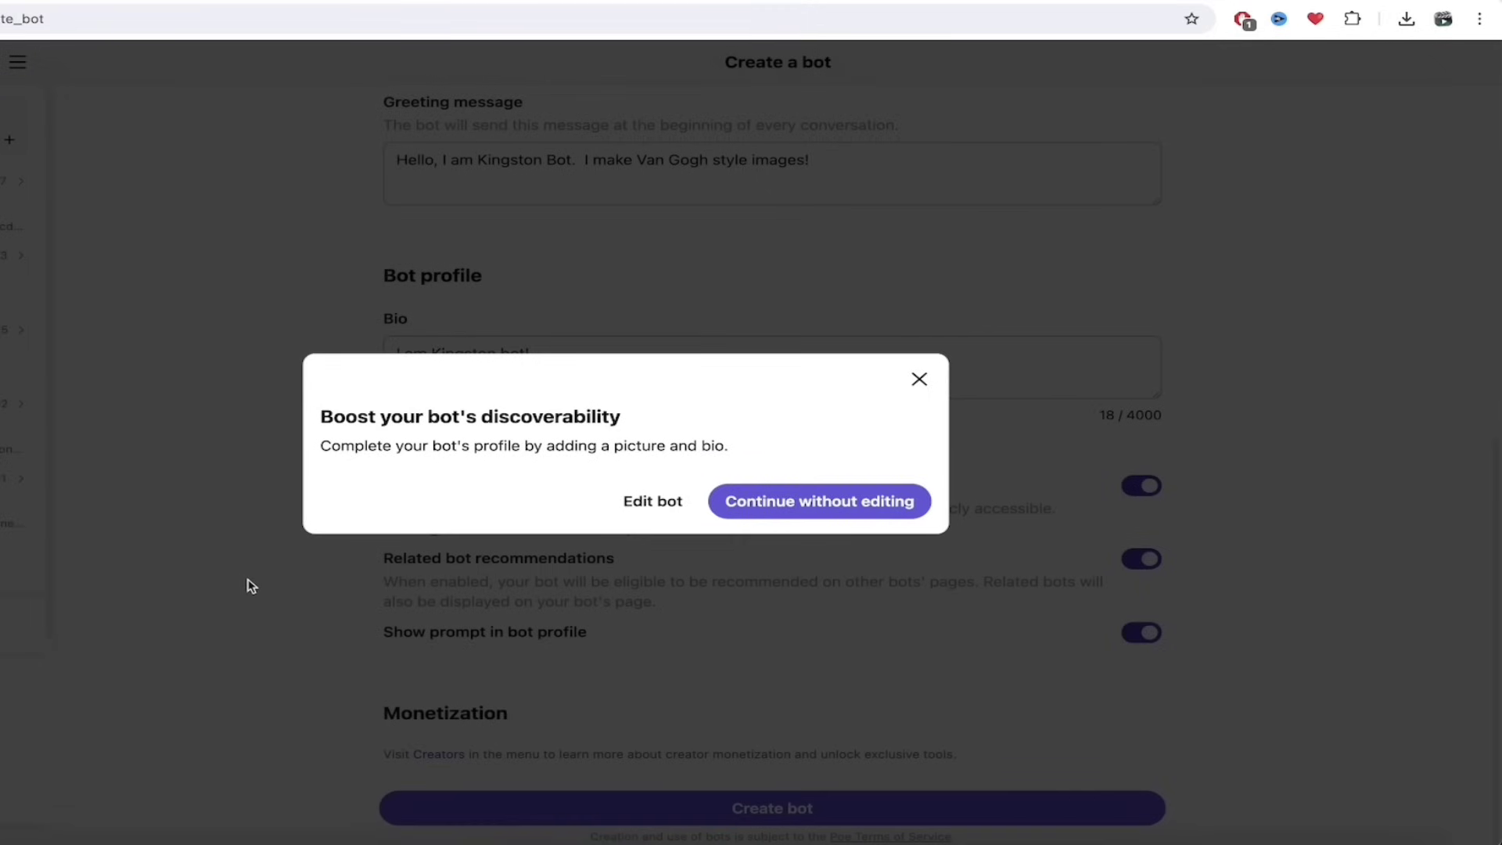
{"action": "left_click", "coordinate": [788, 507]}
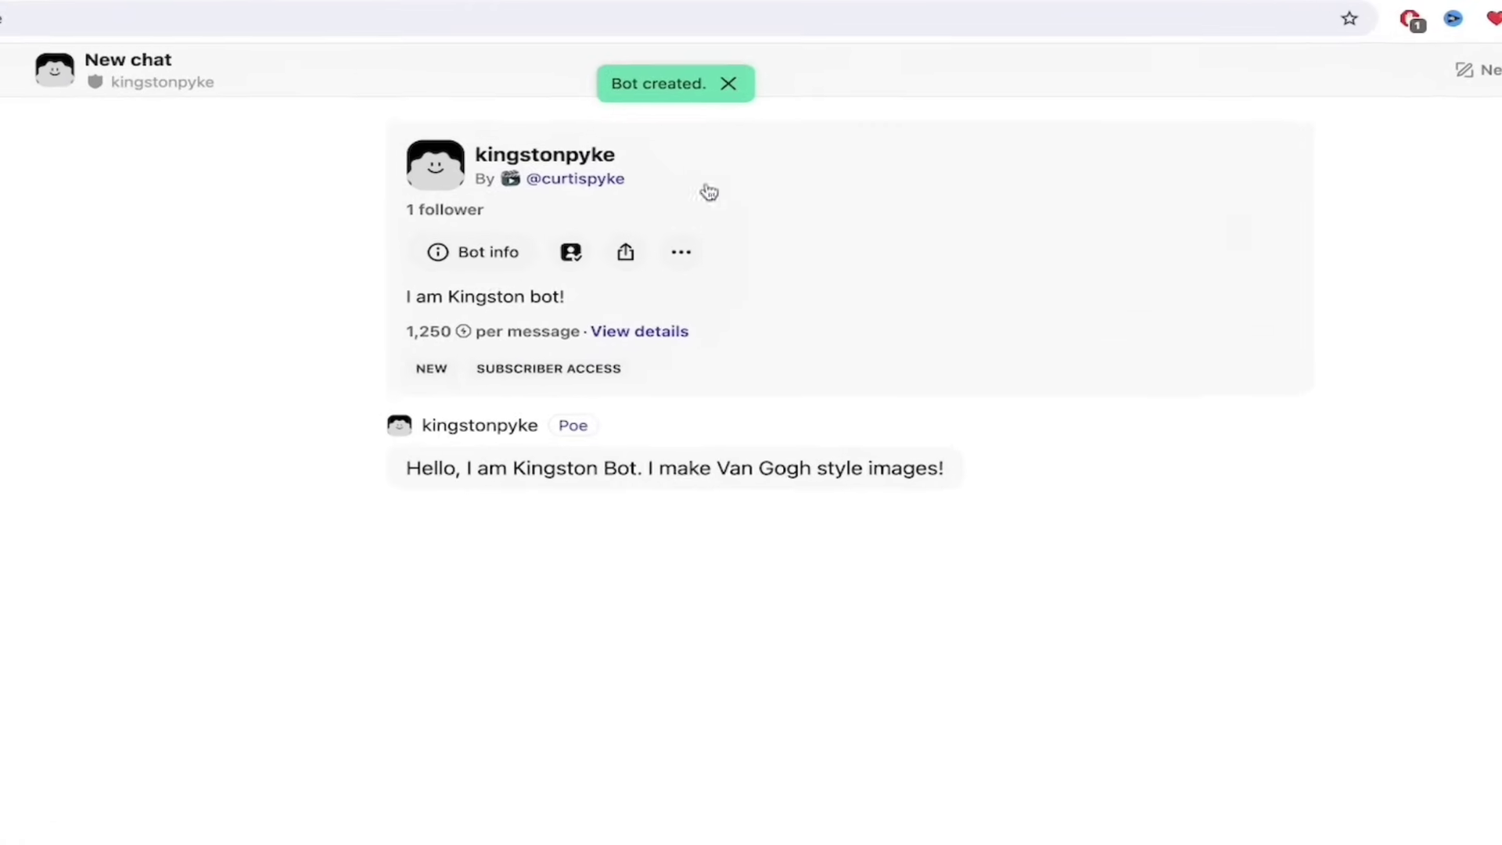
- Dismiss the creation notice and ask the new bot to "Create a bulldog image"
{"action": "left_click", "coordinate": [728, 83]}
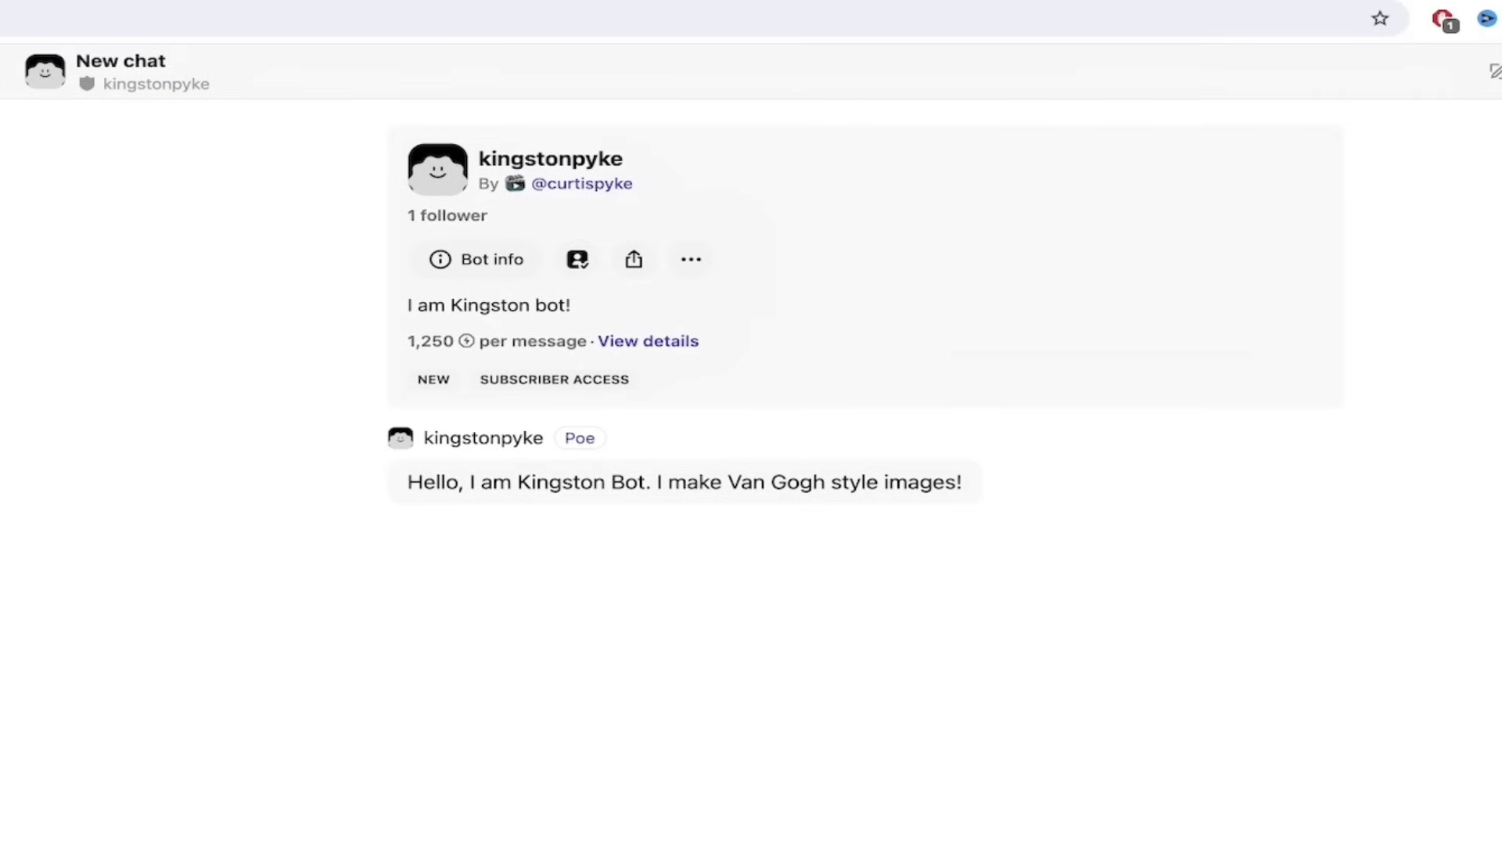
{"action": "type", "text": "Create a bulldog"}
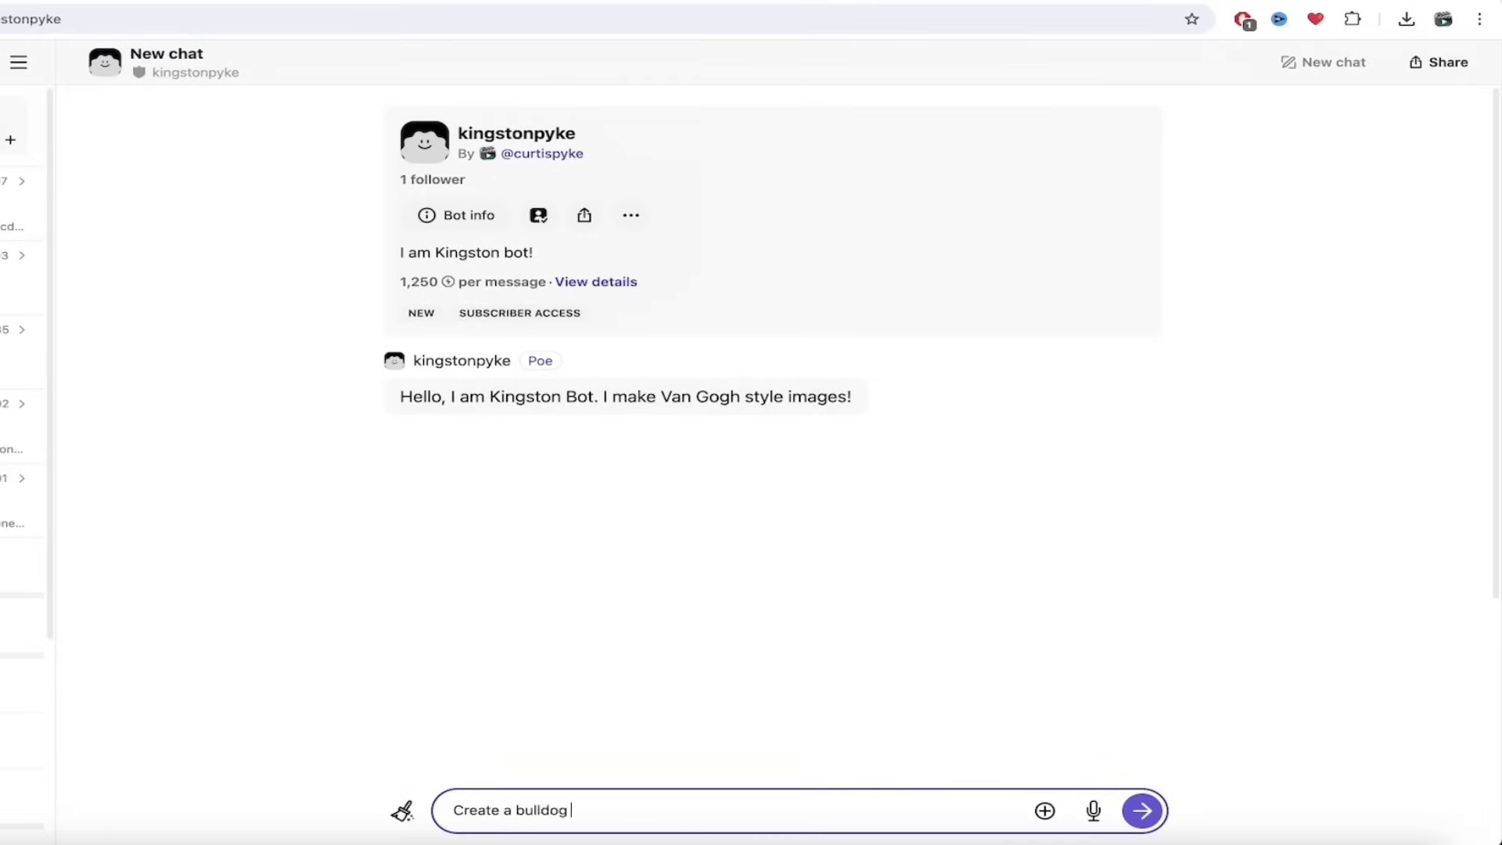
{"action": "type", "text": " image"}
{"action": "key", "text": "Return"}
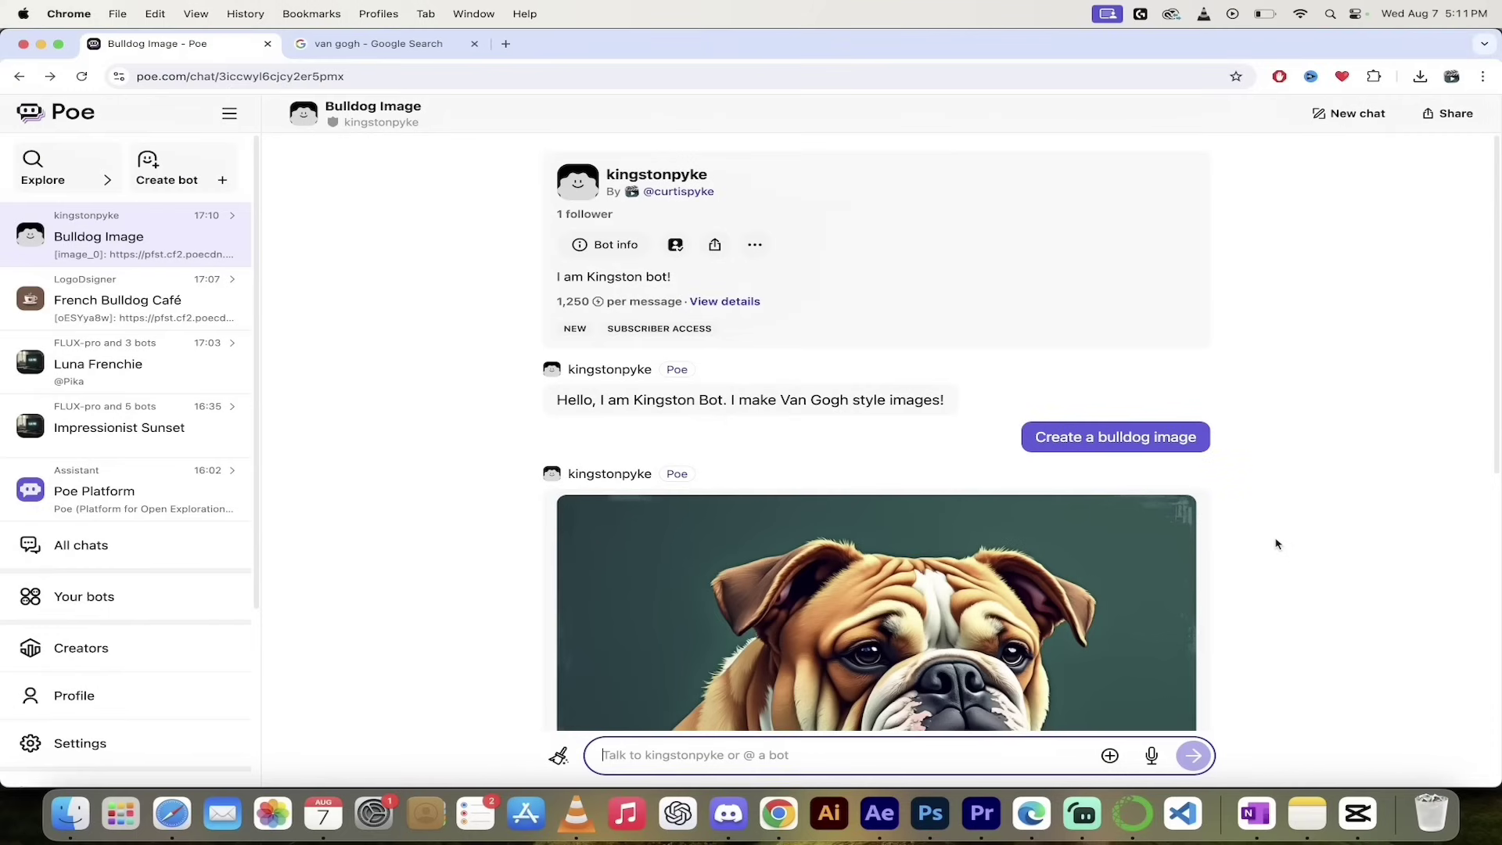
- Examine the generated bulldog image, including its enlarged view, and the upscale, animate and compare options below it
{"action": "scroll", "coordinate": [1276, 543], "scroll_direction": "down", "scroll_amount": 3}
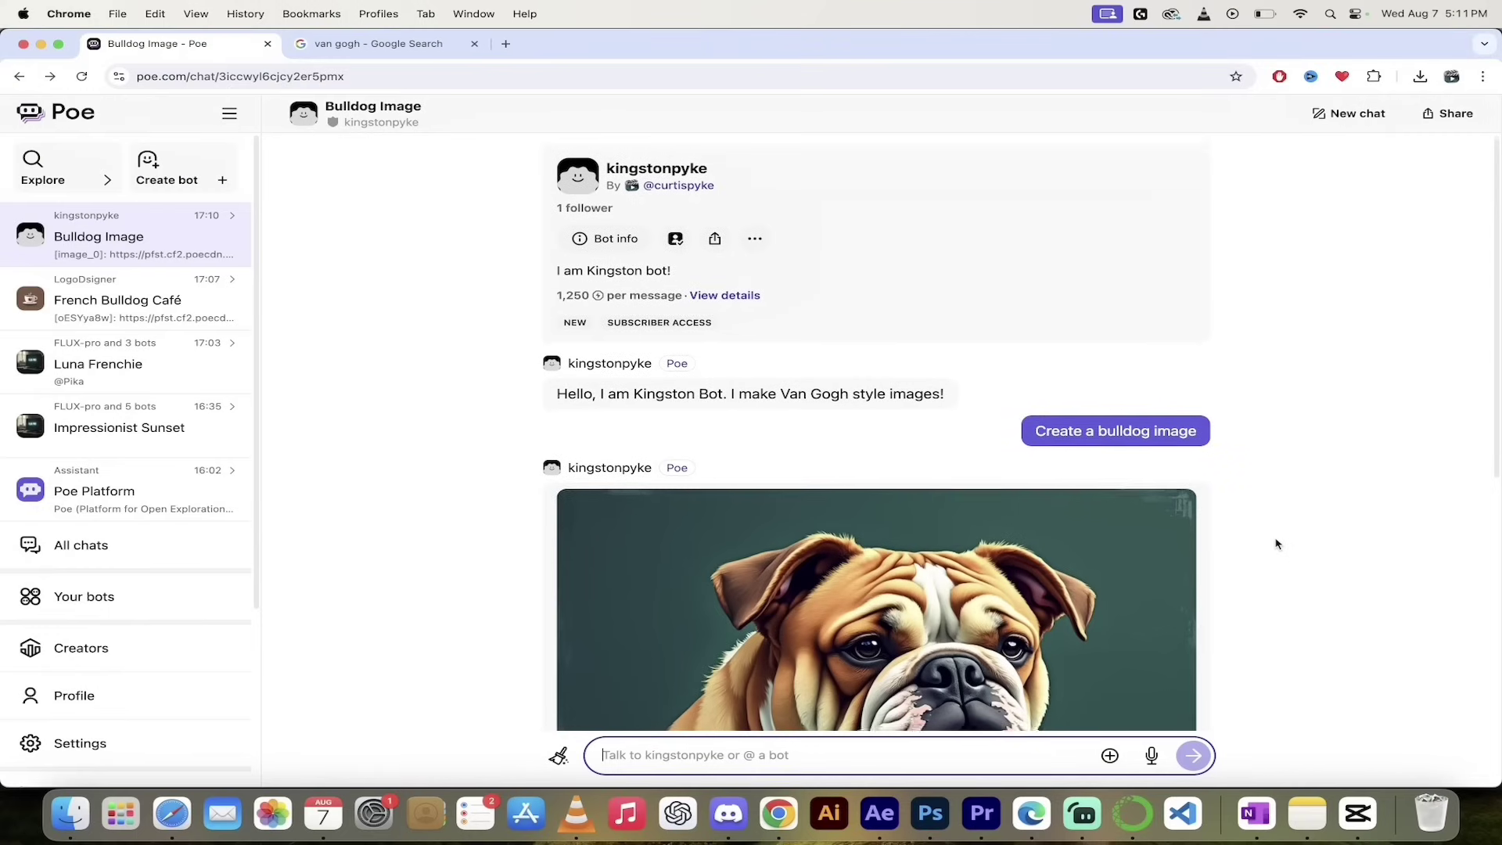
{"action": "scroll", "coordinate": [1276, 544], "scroll_direction": "down", "scroll_amount": 3}
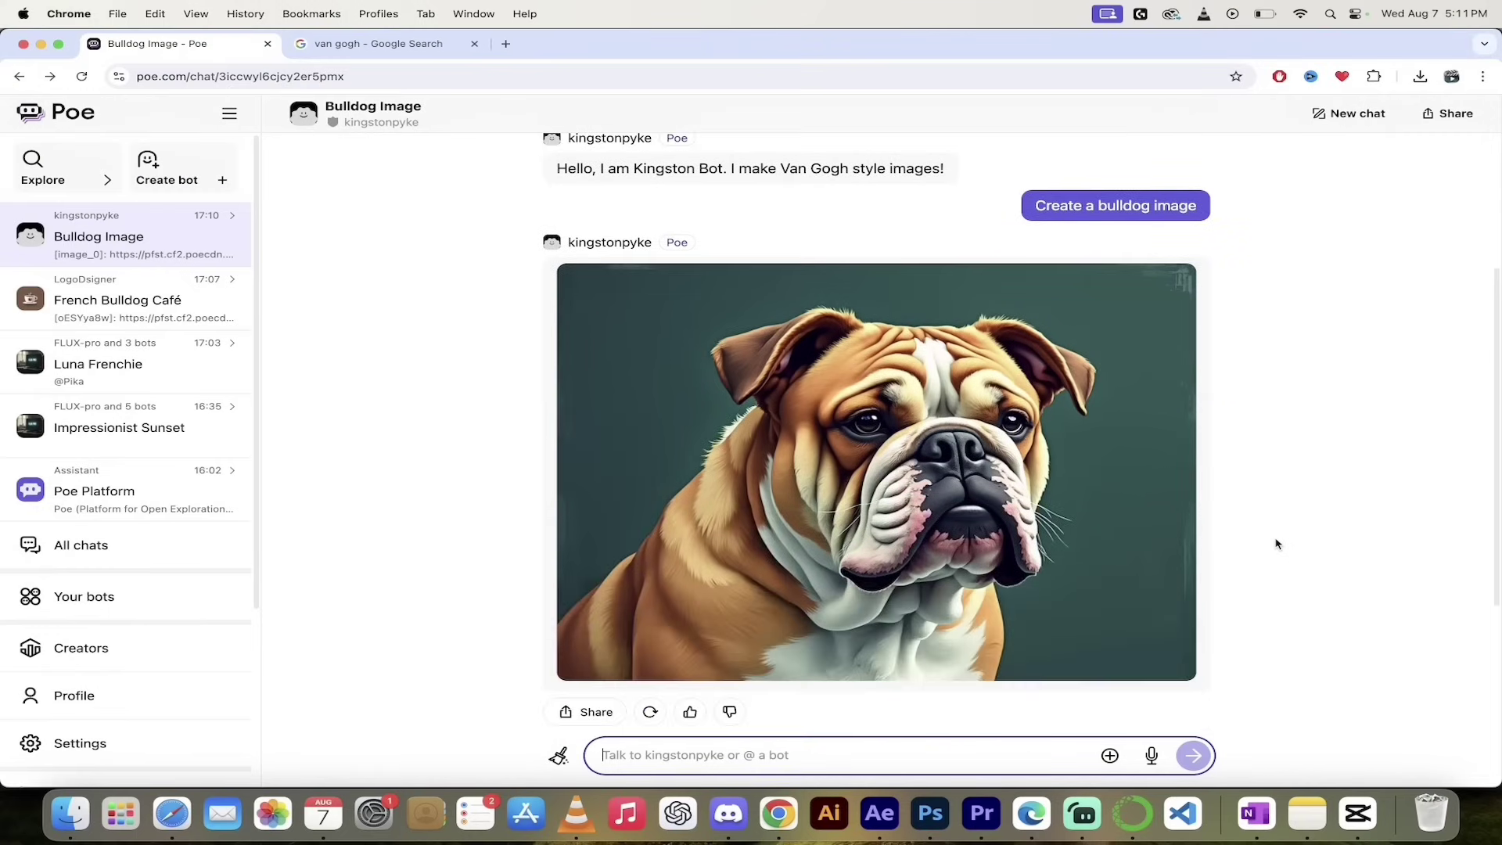
{"action": "scroll", "coordinate": [1276, 544], "scroll_direction": "down", "scroll_amount": 3}
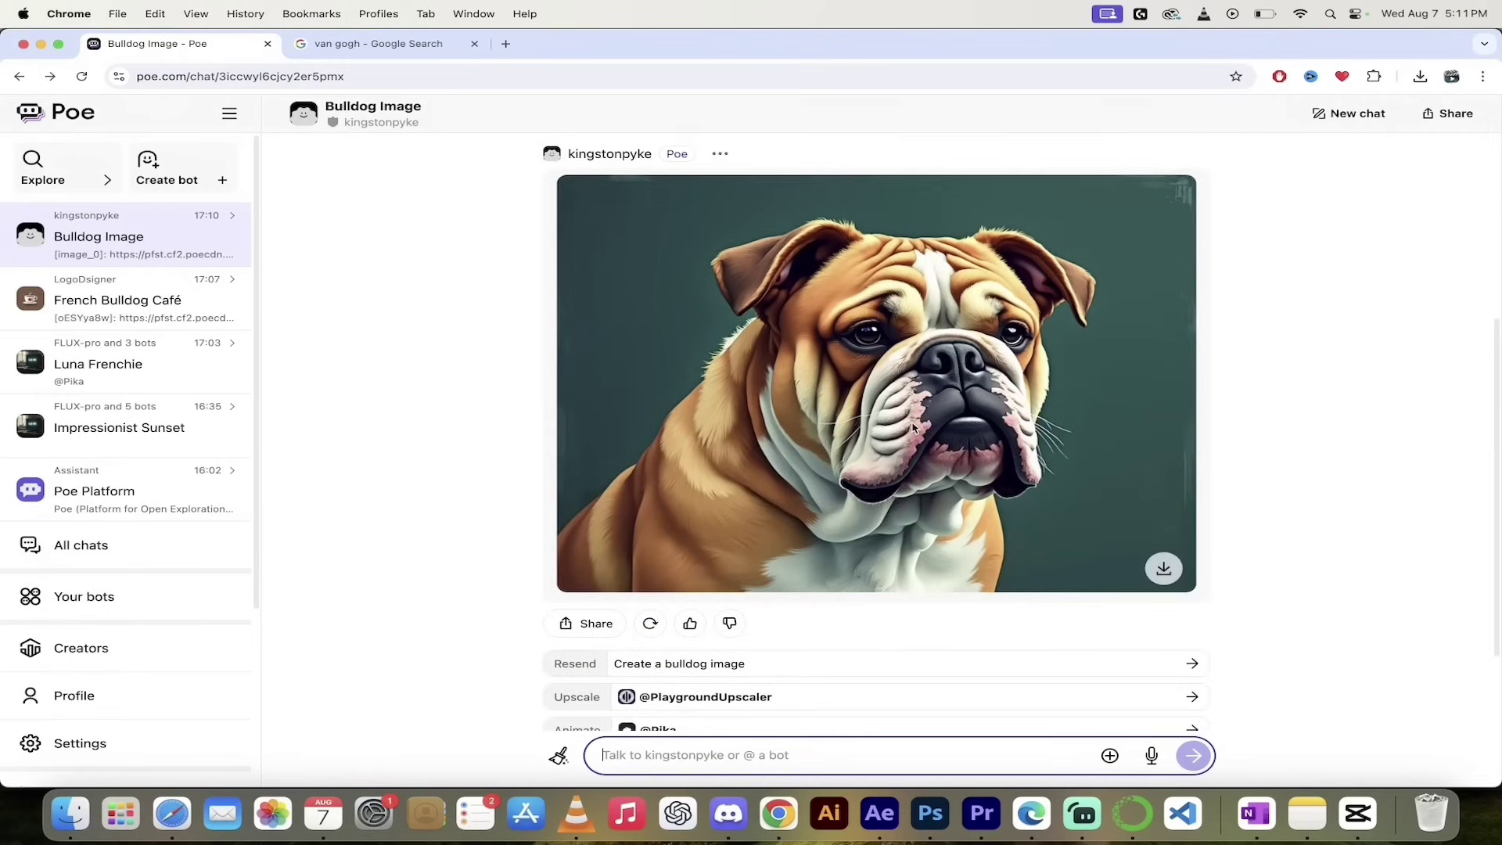
{"action": "left_click", "coordinate": [913, 425]}
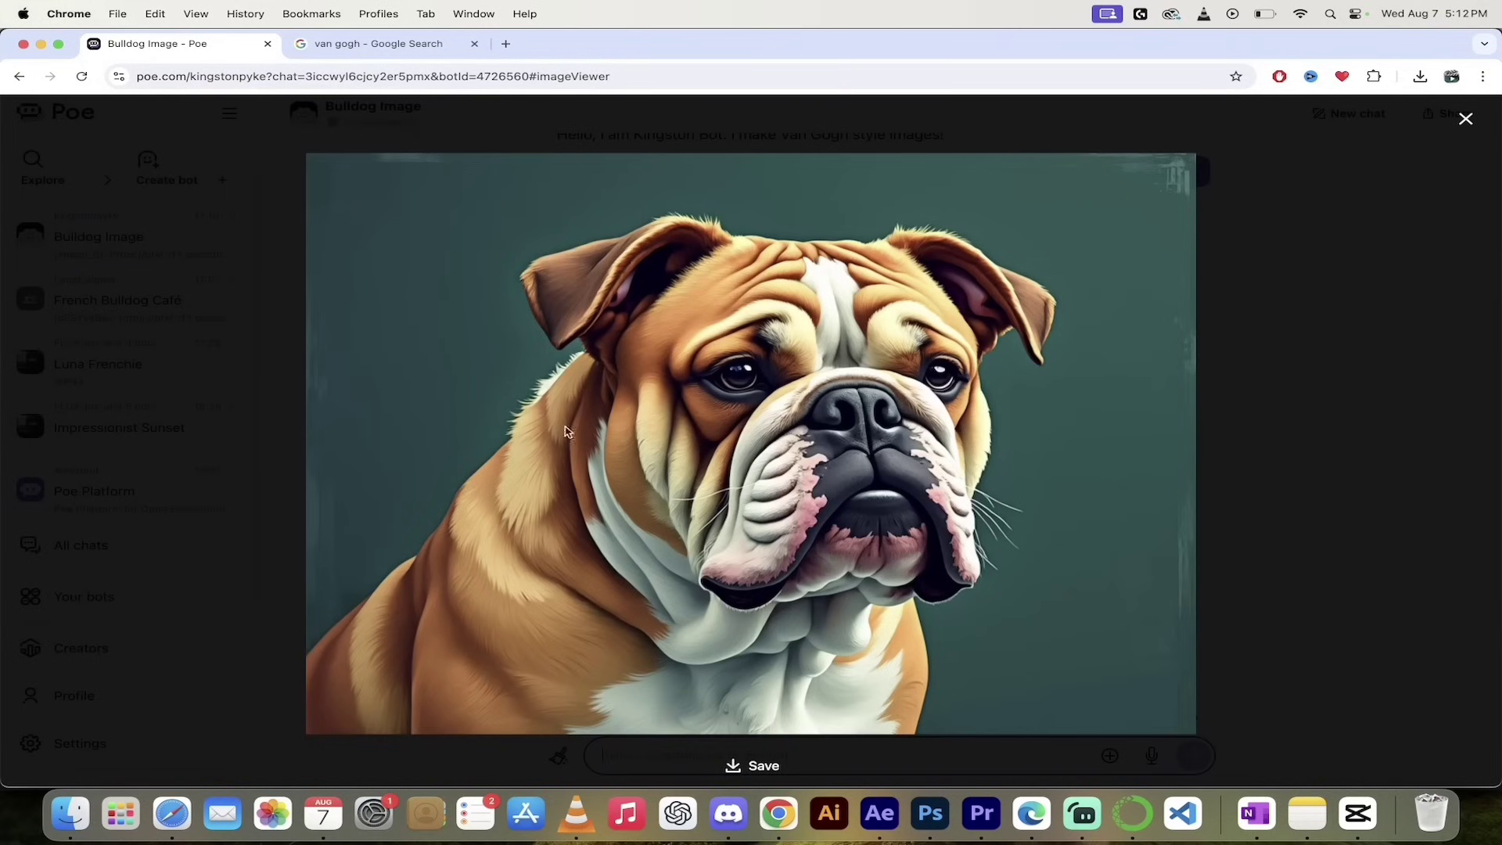
{"action": "left_click", "coordinate": [1321, 467]}
{"action": "scroll", "coordinate": [1012, 467], "scroll_direction": "down", "scroll_amount": 5}
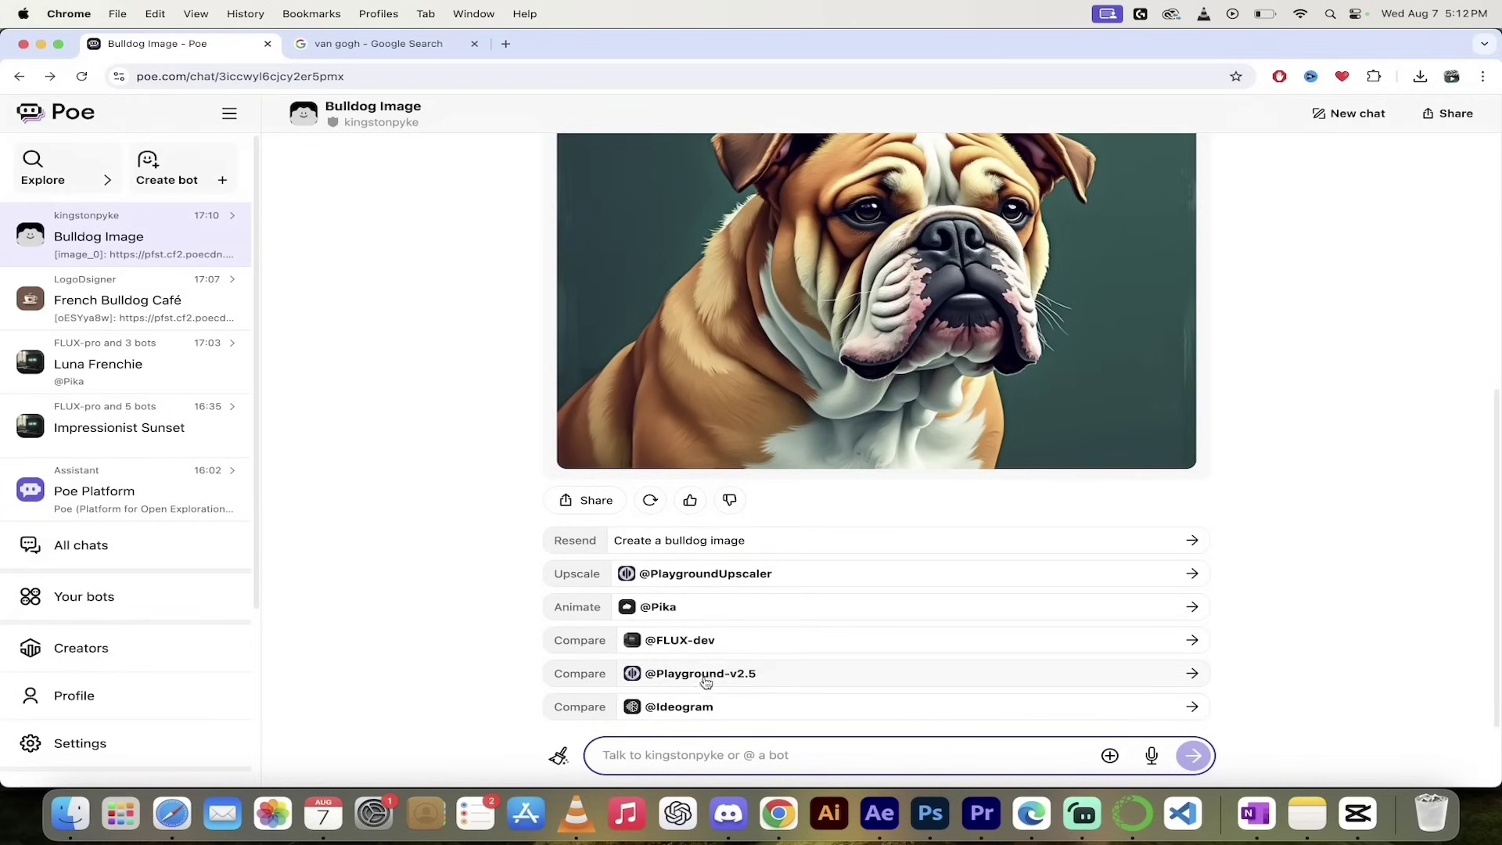
{"action": "scroll", "coordinate": [767, 614], "scroll_direction": "up", "scroll_amount": 1}
{"action": "scroll", "coordinate": [771, 613], "scroll_direction": "up", "scroll_amount": 6}
{"action": "scroll", "coordinate": [771, 613], "scroll_direction": "down", "scroll_amount": 4}
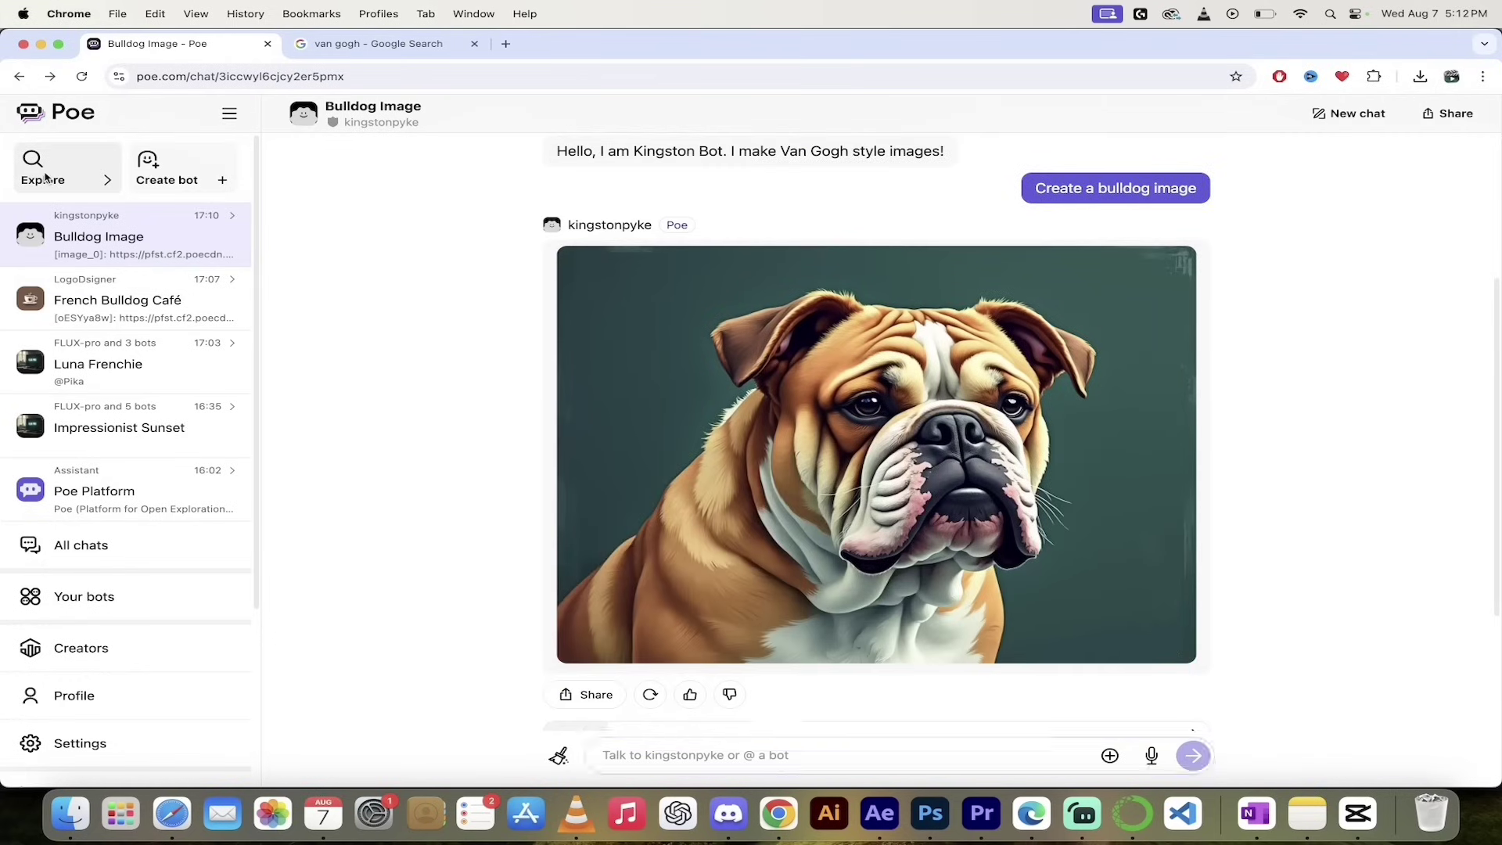
- Go to the bot explorer, look through the list of your own and used bots, and close it
{"action": "left_click", "coordinate": [46, 173]}
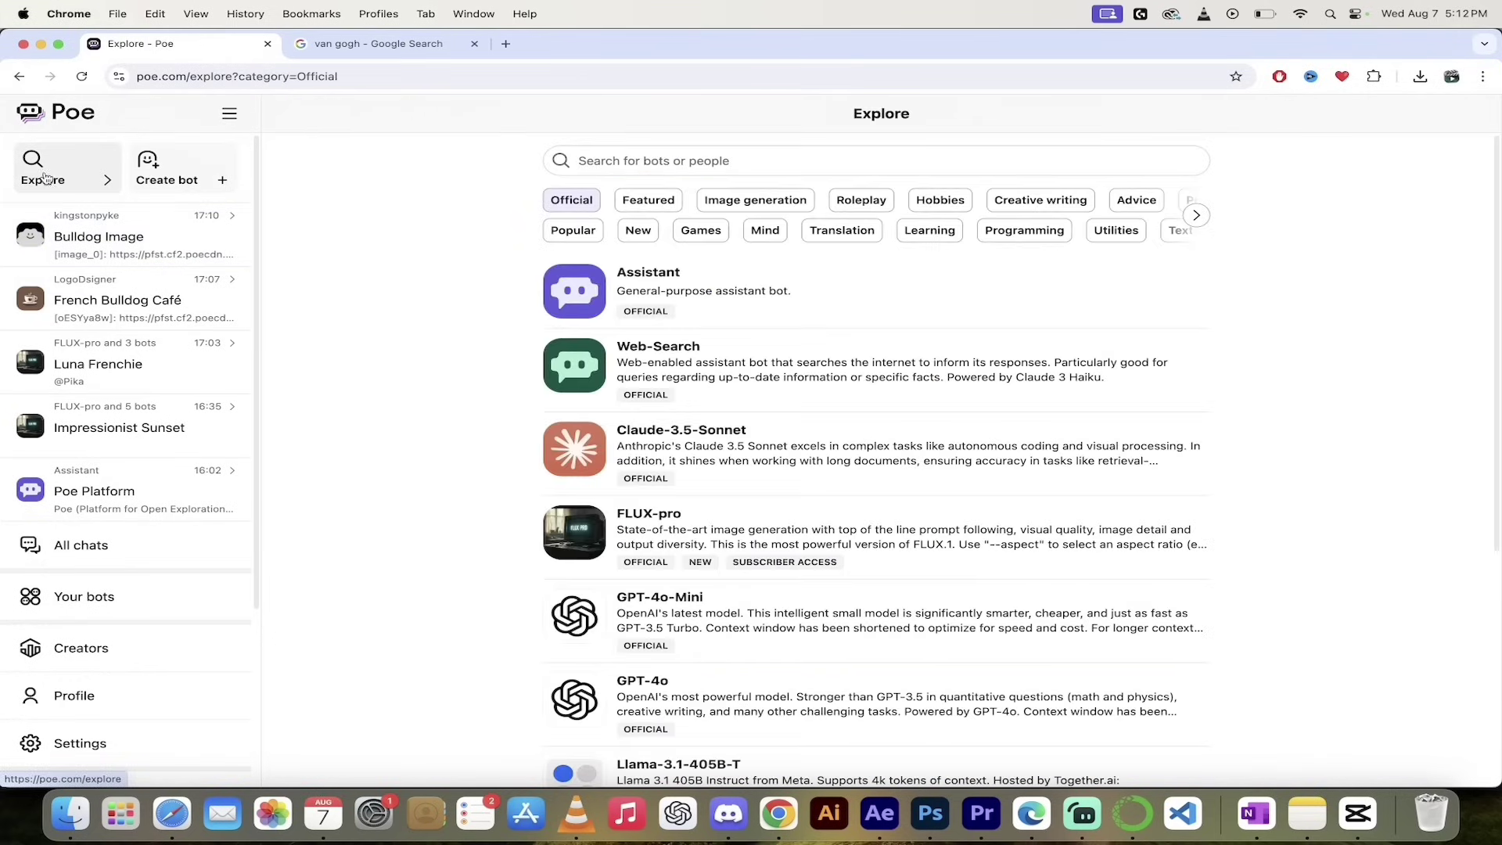
{"action": "left_click", "coordinate": [101, 598]}
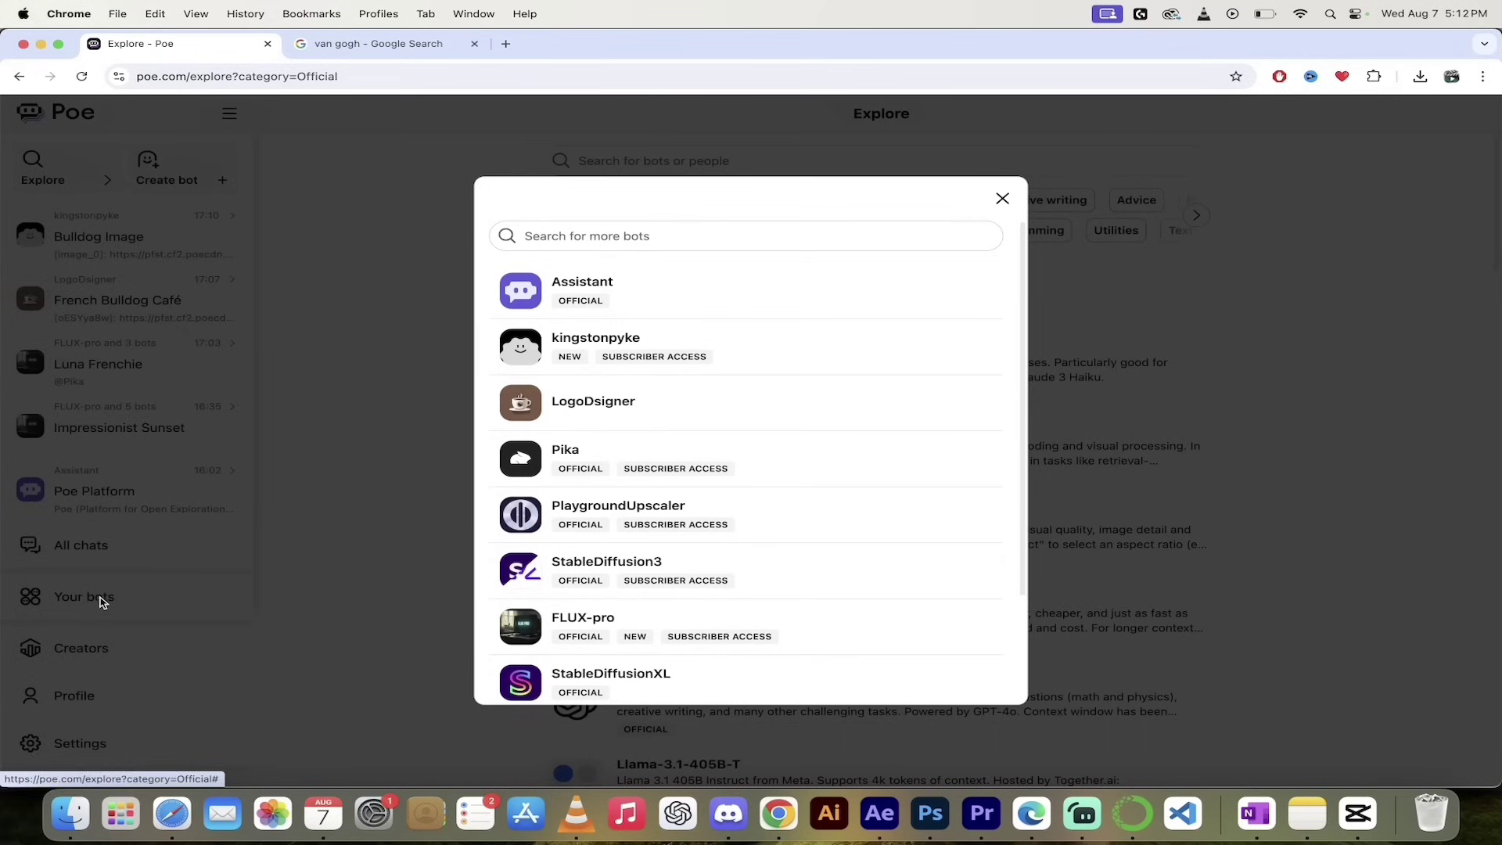
{"action": "scroll", "coordinate": [537, 522], "scroll_direction": "down", "scroll_amount": 1}
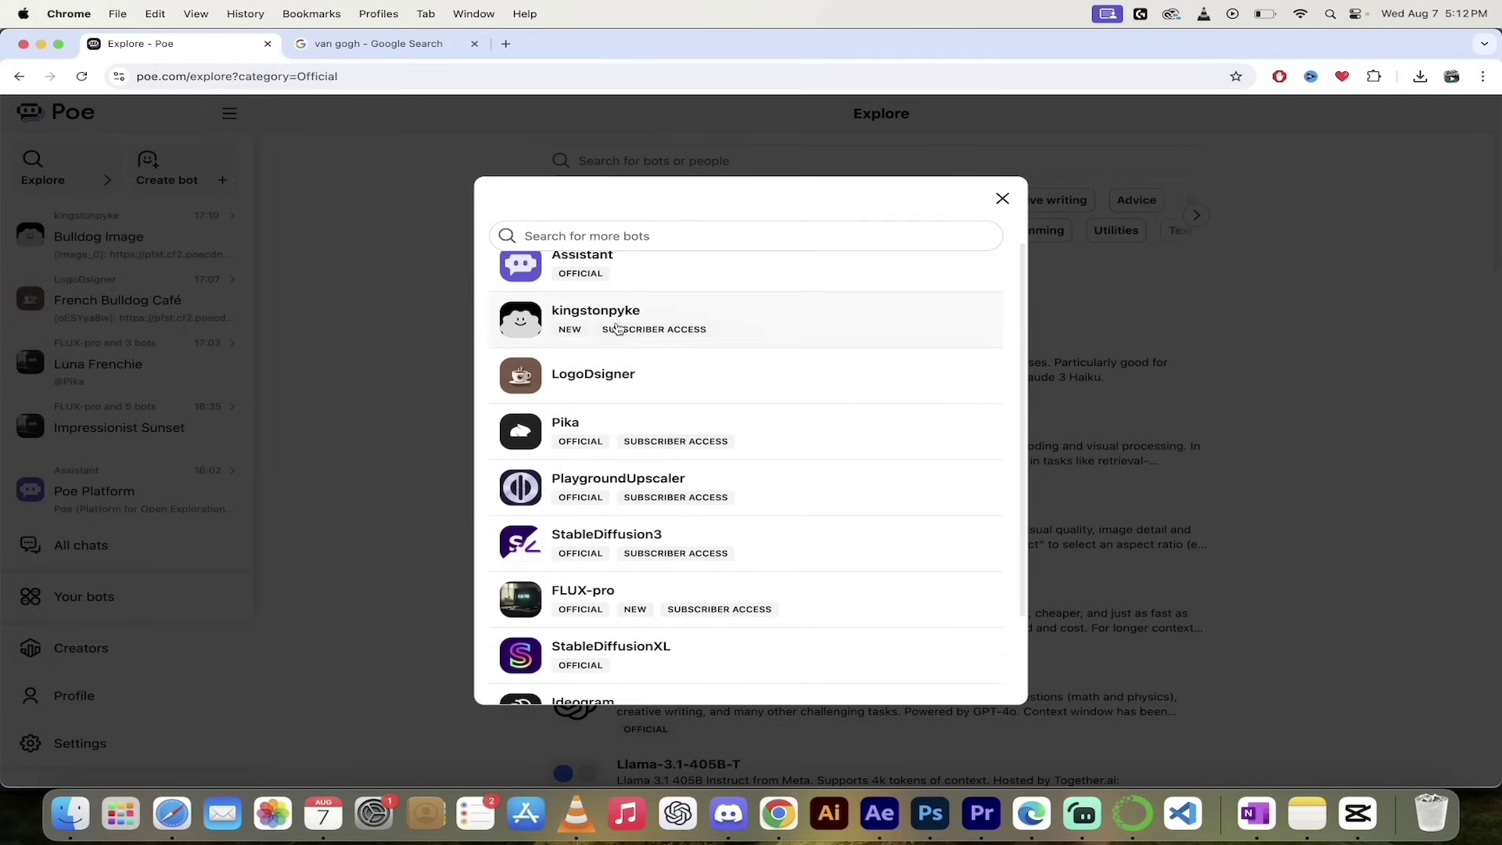
{"action": "scroll", "coordinate": [622, 328], "scroll_direction": "up", "scroll_amount": 1}
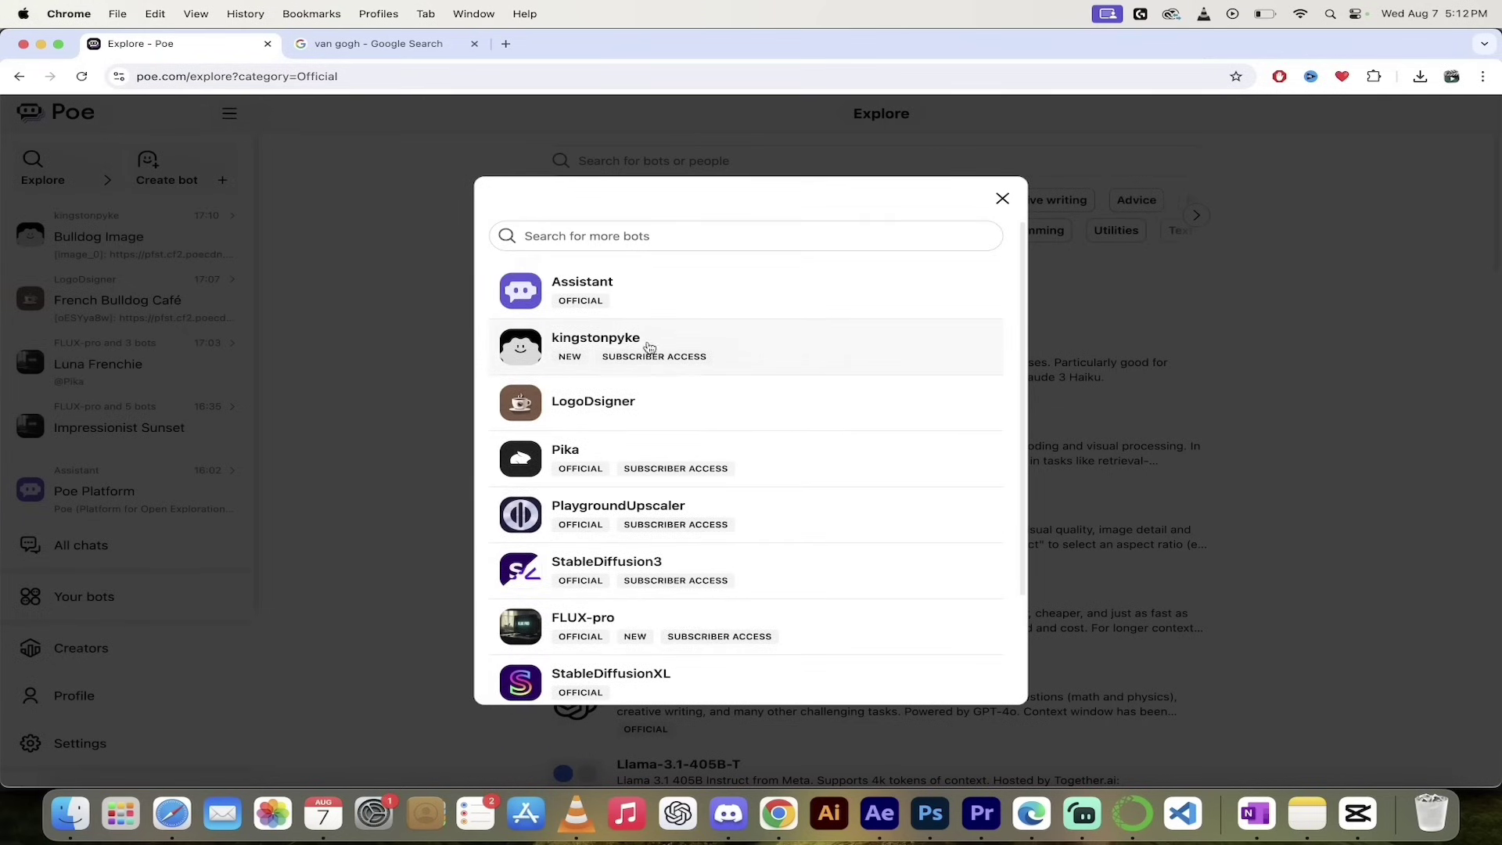
{"action": "scroll", "coordinate": [749, 510], "scroll_direction": "down", "scroll_amount": 5}
{"action": "scroll", "coordinate": [751, 511], "scroll_direction": "down", "scroll_amount": 5}
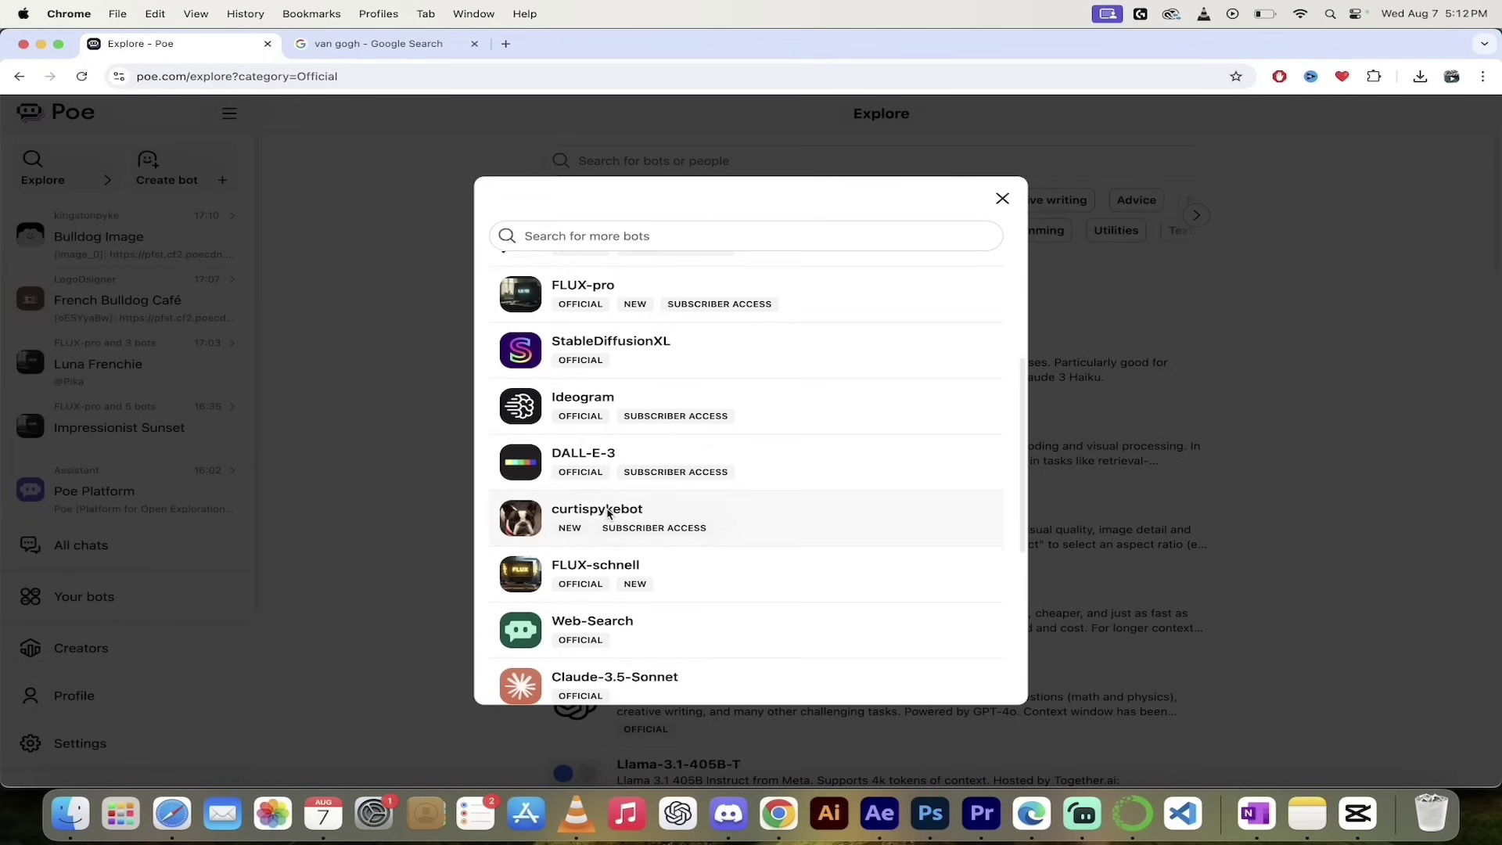
{"action": "scroll", "coordinate": [609, 513], "scroll_direction": "up", "scroll_amount": 10}
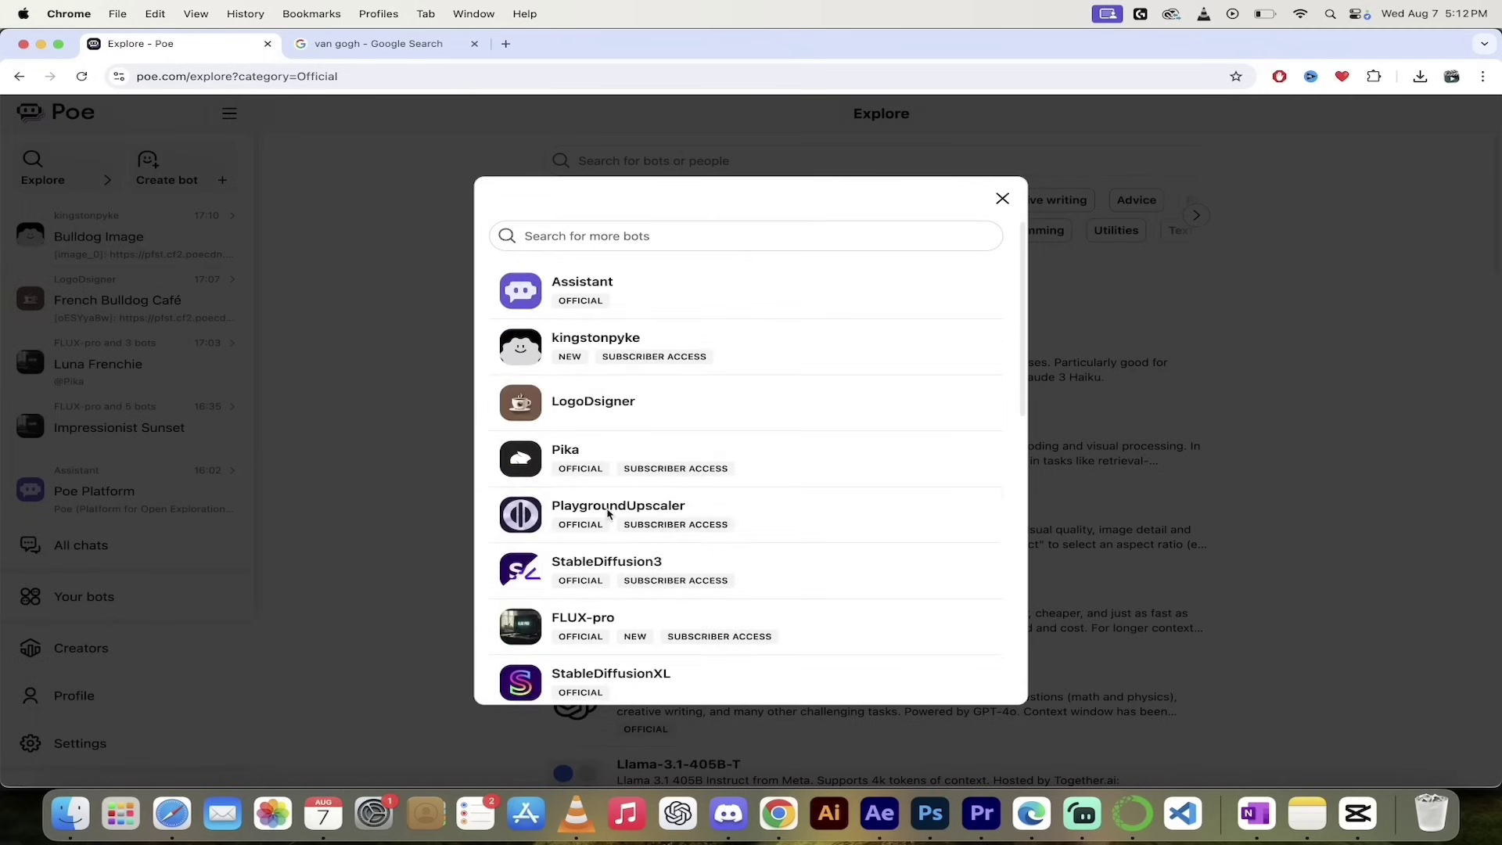
{"action": "scroll", "coordinate": [620, 367], "scroll_direction": "down", "scroll_amount": 3}
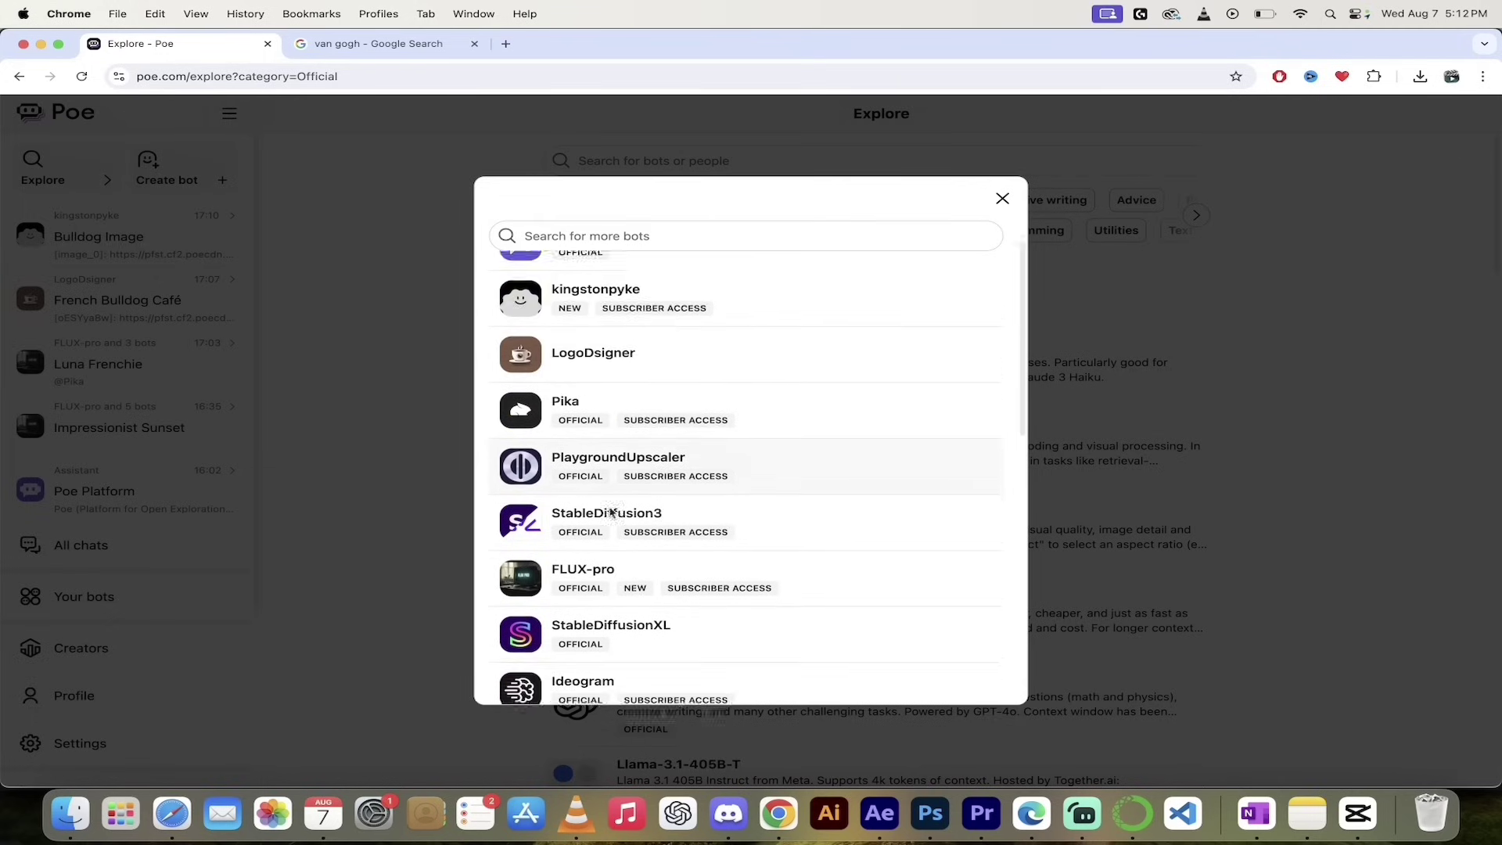
{"action": "left_click", "coordinate": [426, 499]}
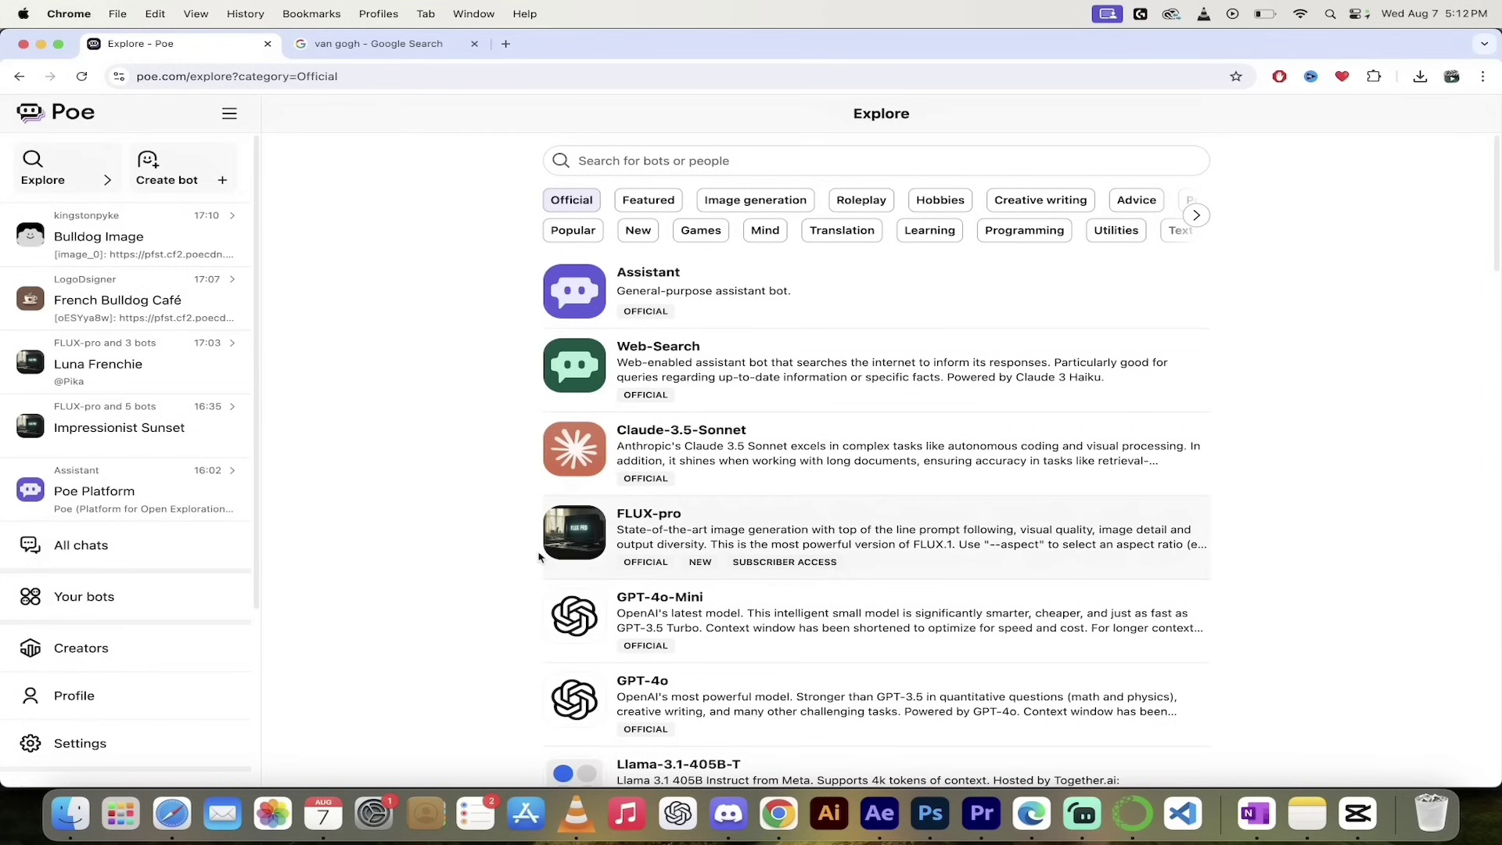